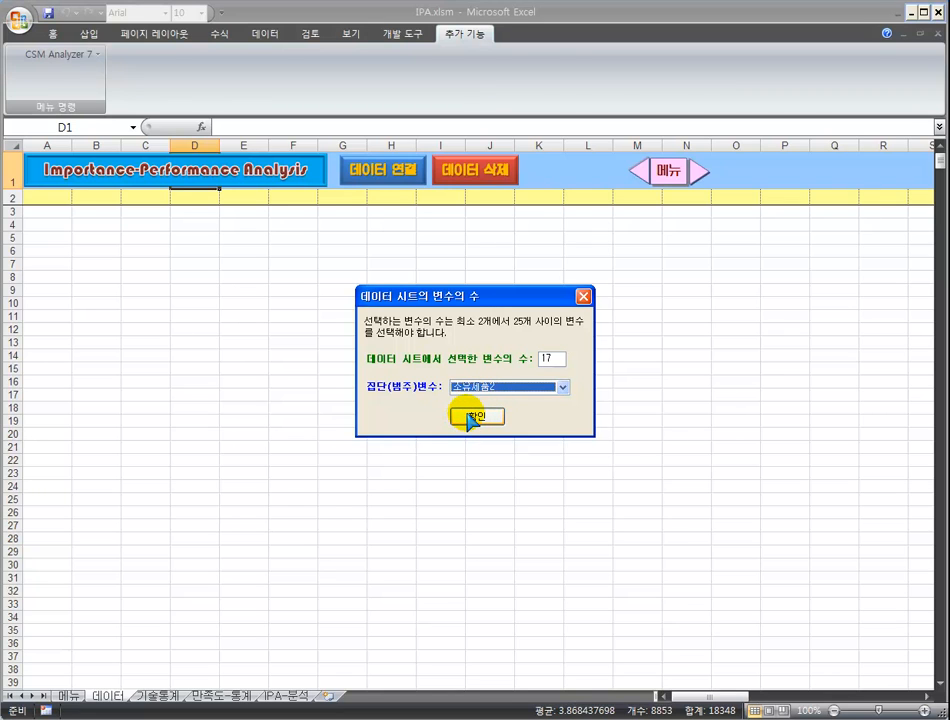
# Load the 17 variables with 소유제품2 as the group variable, and set the 종합만족 column's variable to 지정않음.
pyautogui.click(474, 417)
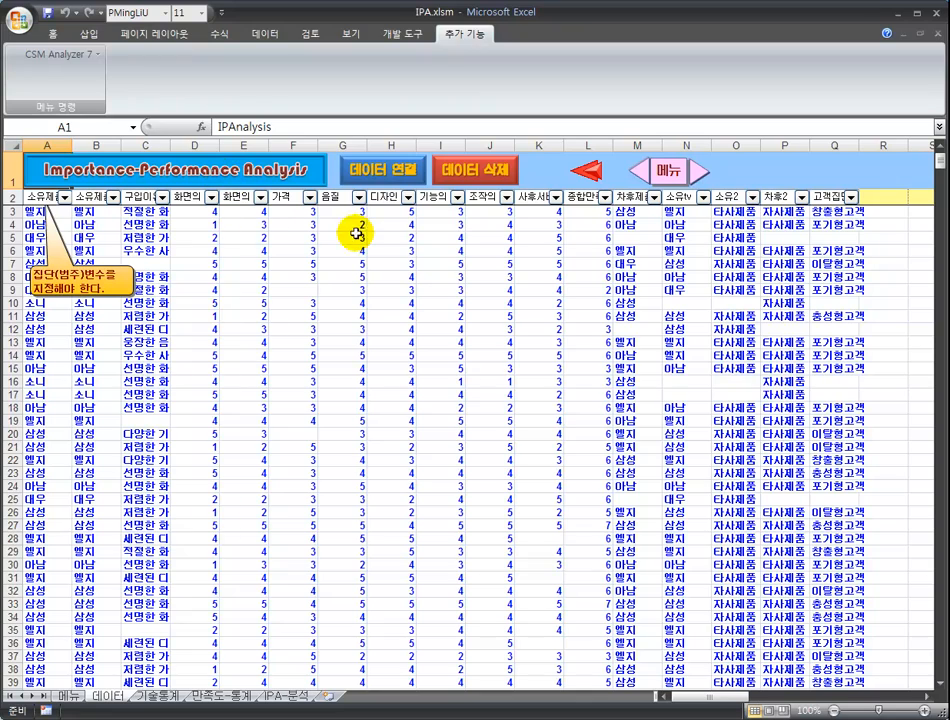
pyautogui.click(605, 197)
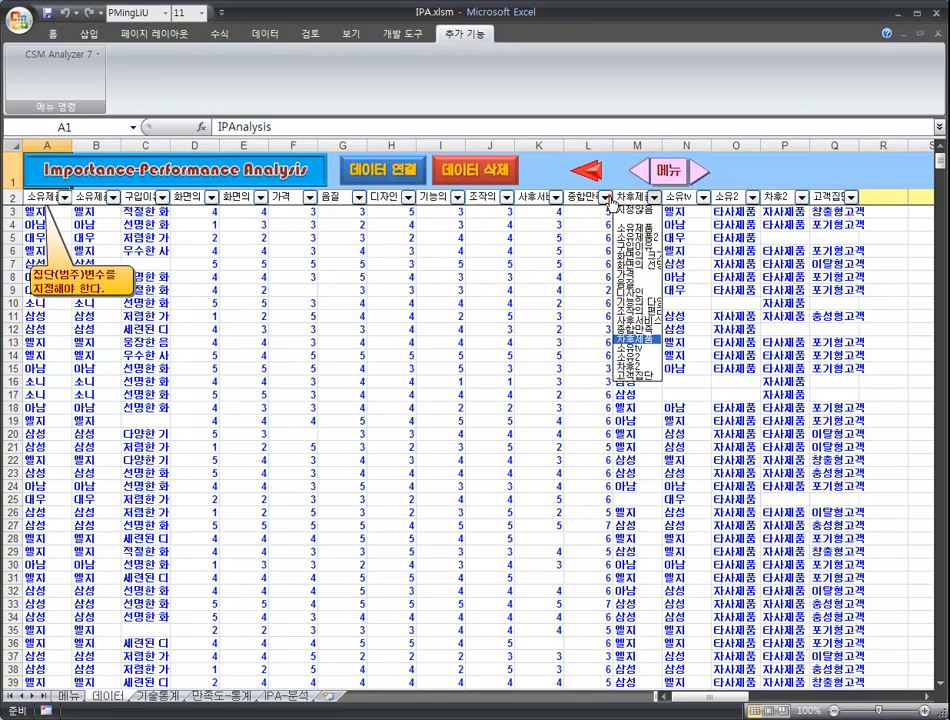
pyautogui.click(605, 197)
pyautogui.click(605, 197)
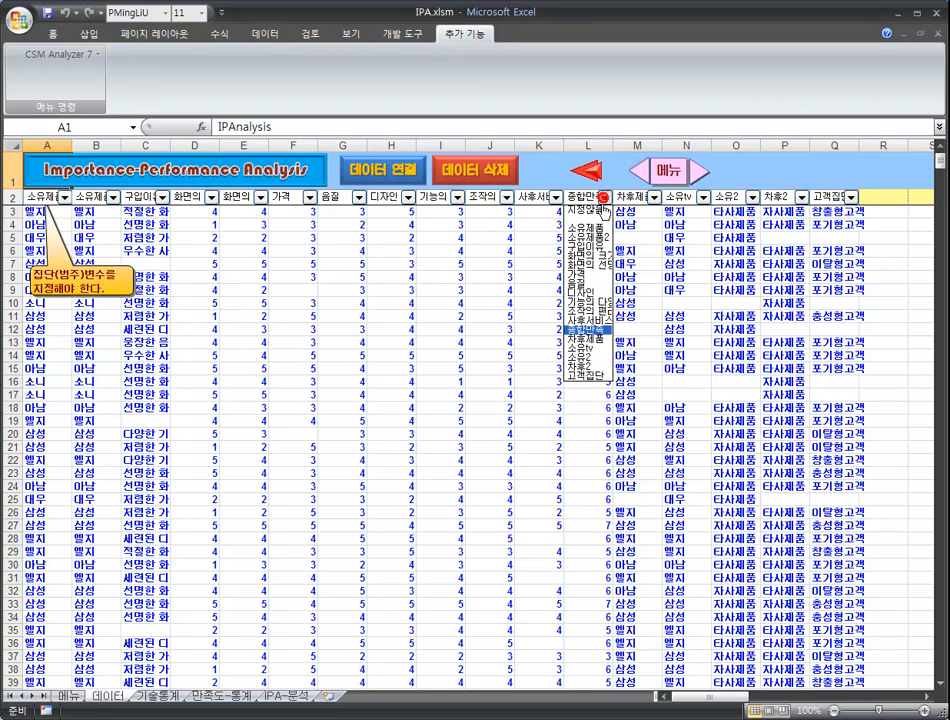
pyautogui.click(594, 210)
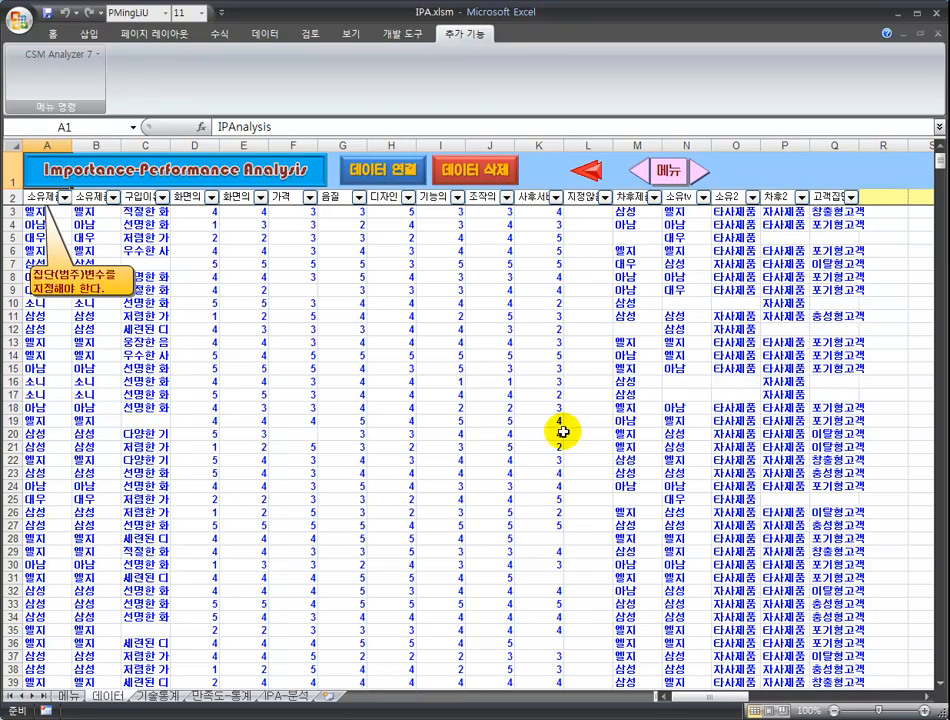
# Review the 기술통계 histogram sheet and compare the Top n% and group-average tables on the 만족도-통계 sheet.
pyautogui.click(157, 697)
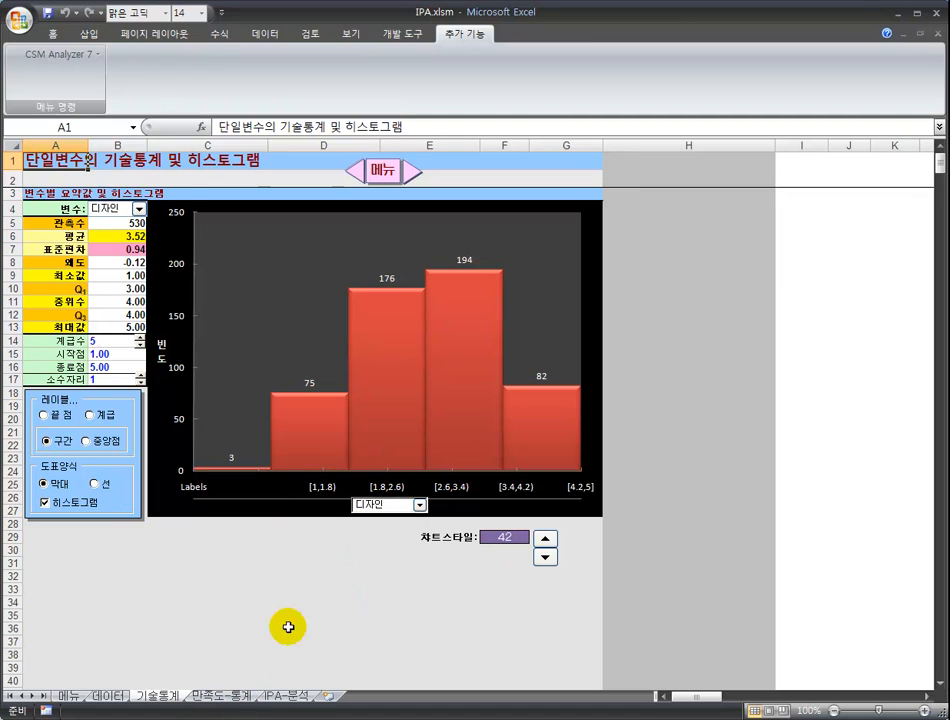
pyautogui.click(215, 696)
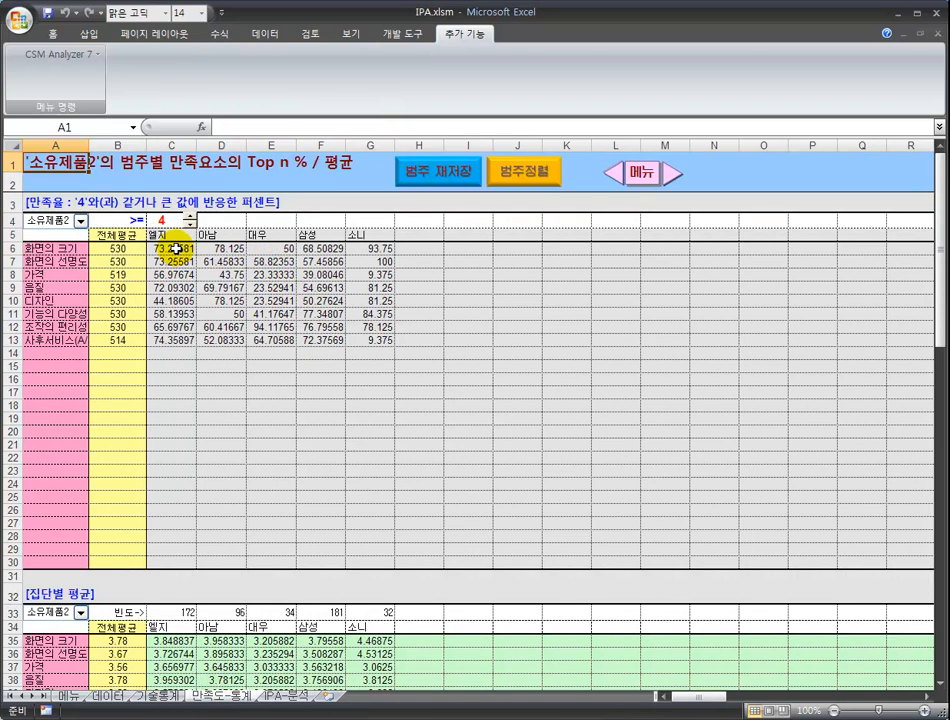
pyautogui.click(163, 222)
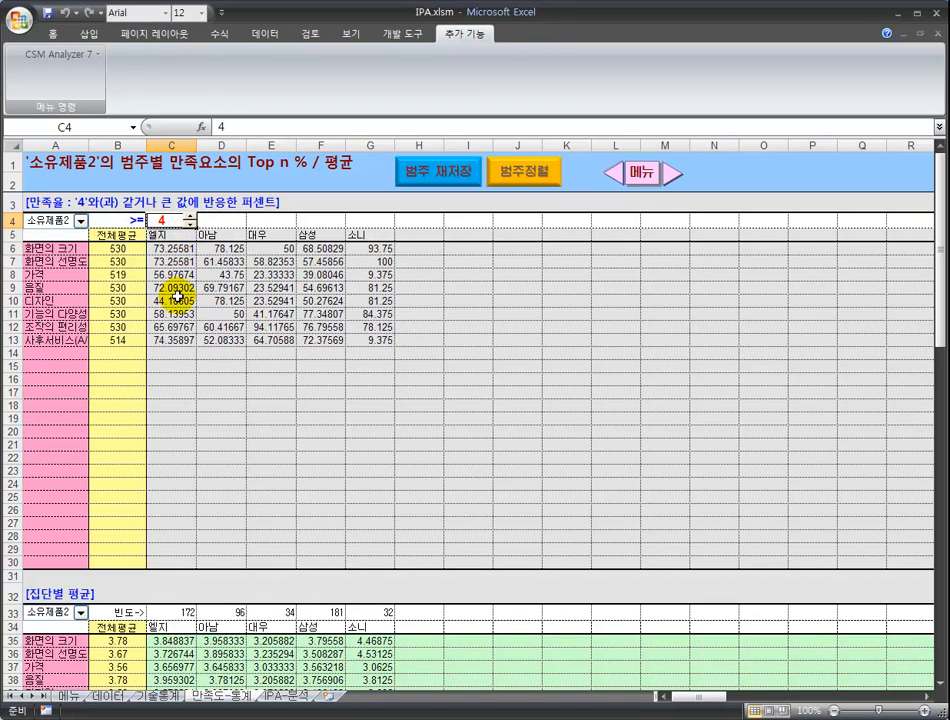
pyautogui.click(165, 641)
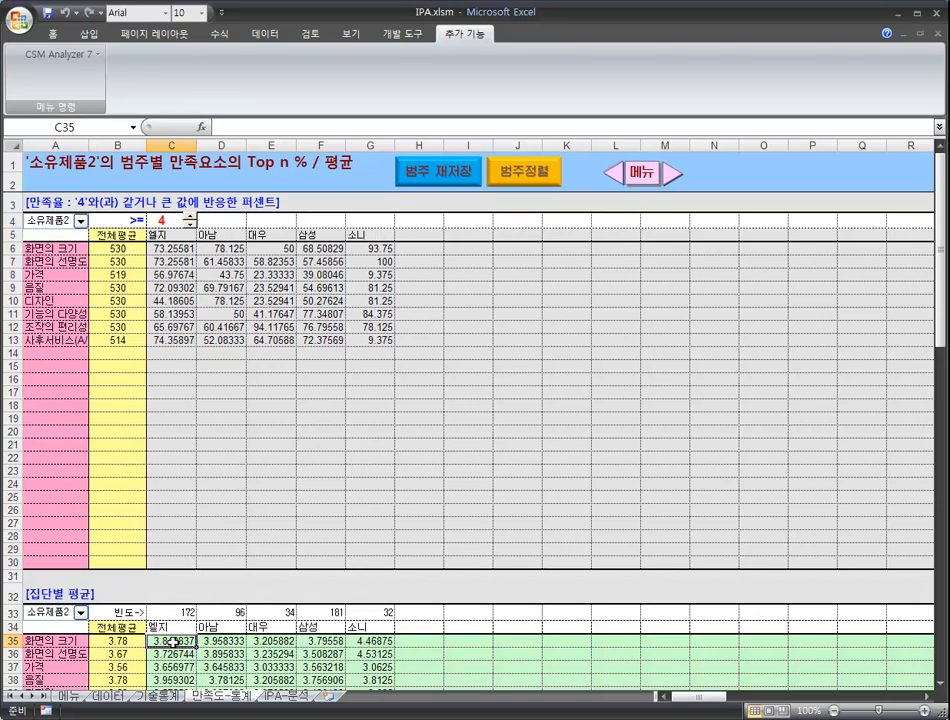
pyautogui.scroll(-1, 170, 643)
pyautogui.scroll(-3, 170, 643)
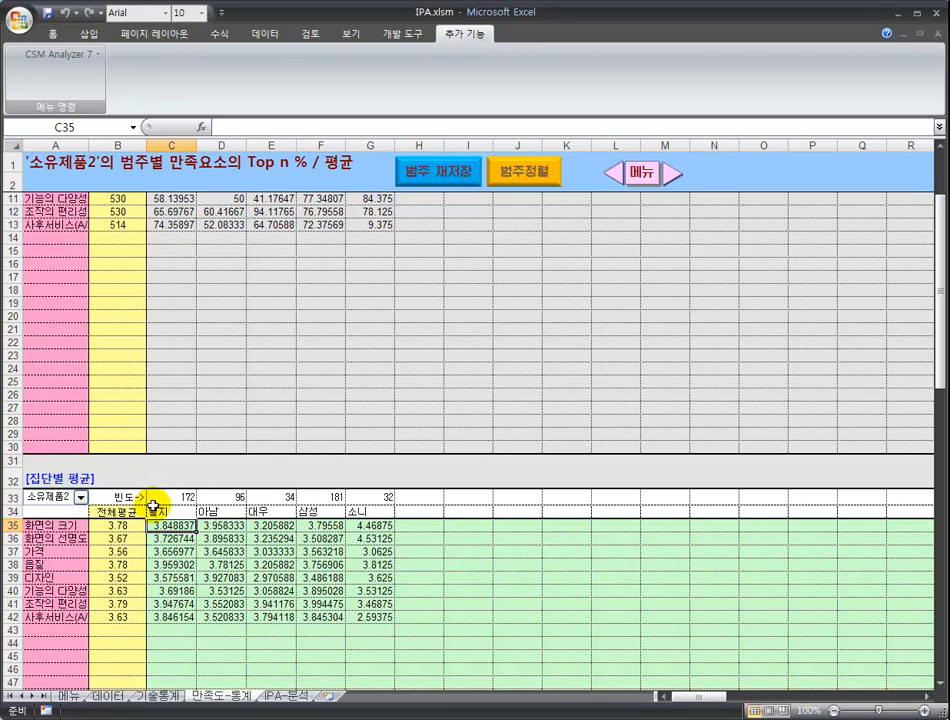
pyautogui.scroll(3, 255, 564)
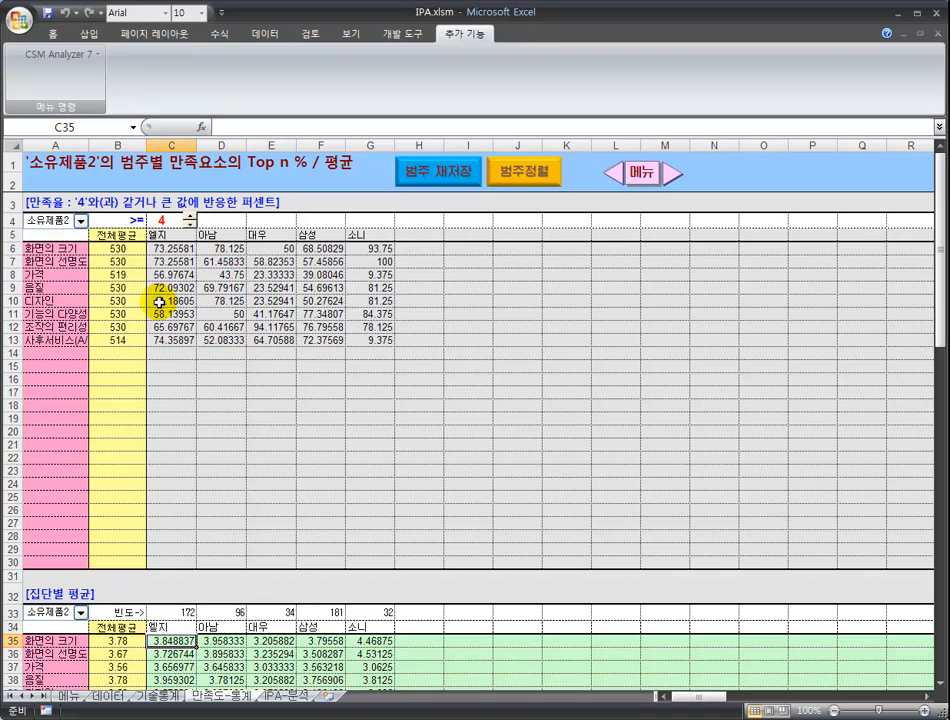
pyautogui.scroll(-2, 225, 372)
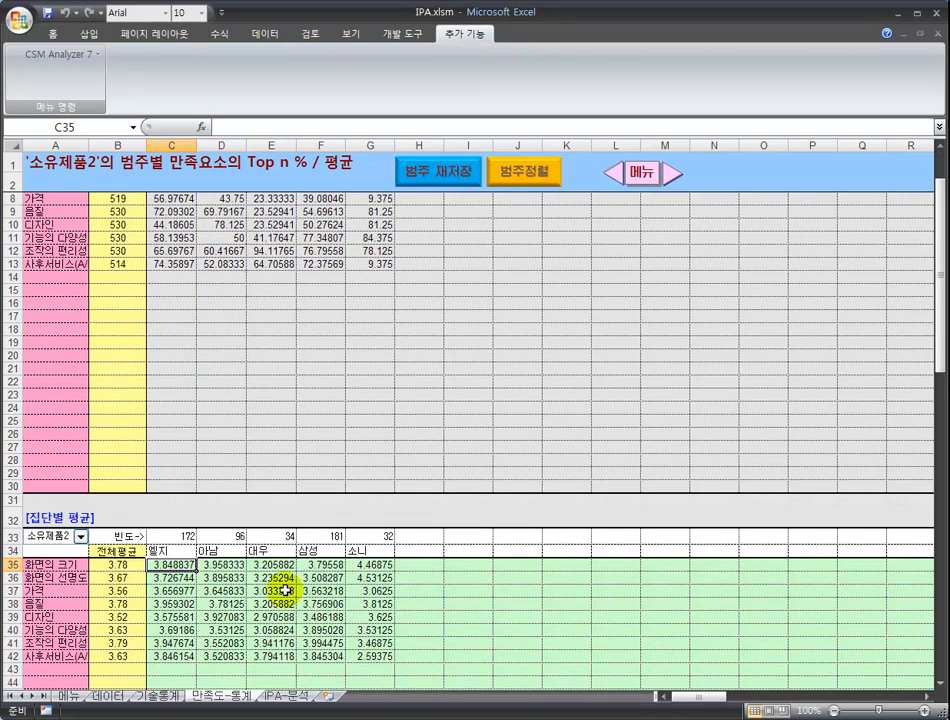
pyautogui.scroll(2, 283, 603)
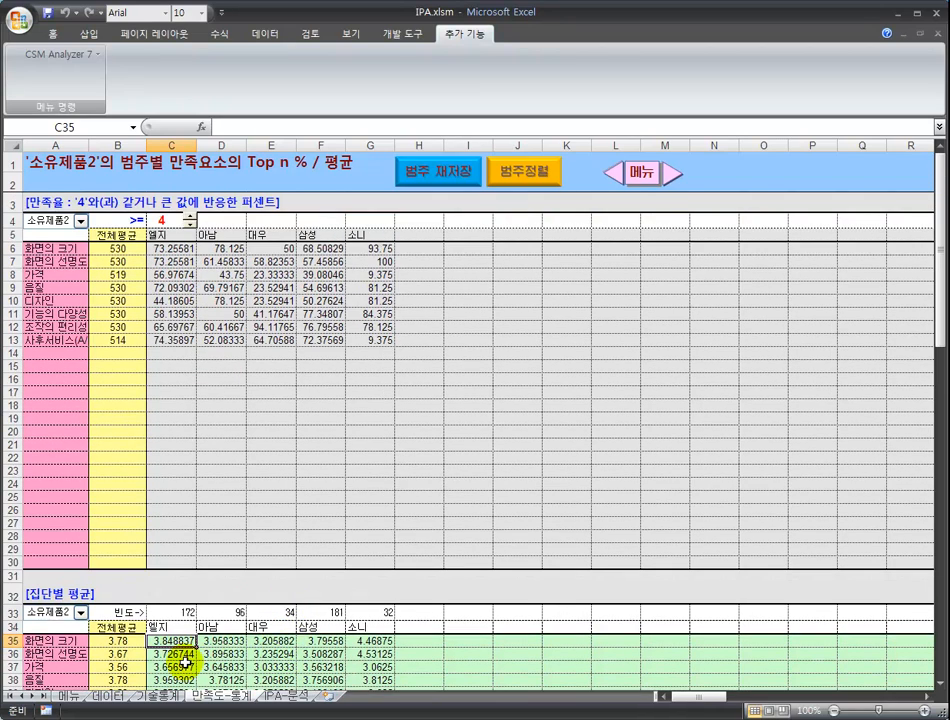
pyautogui.scroll(-3, 188, 600)
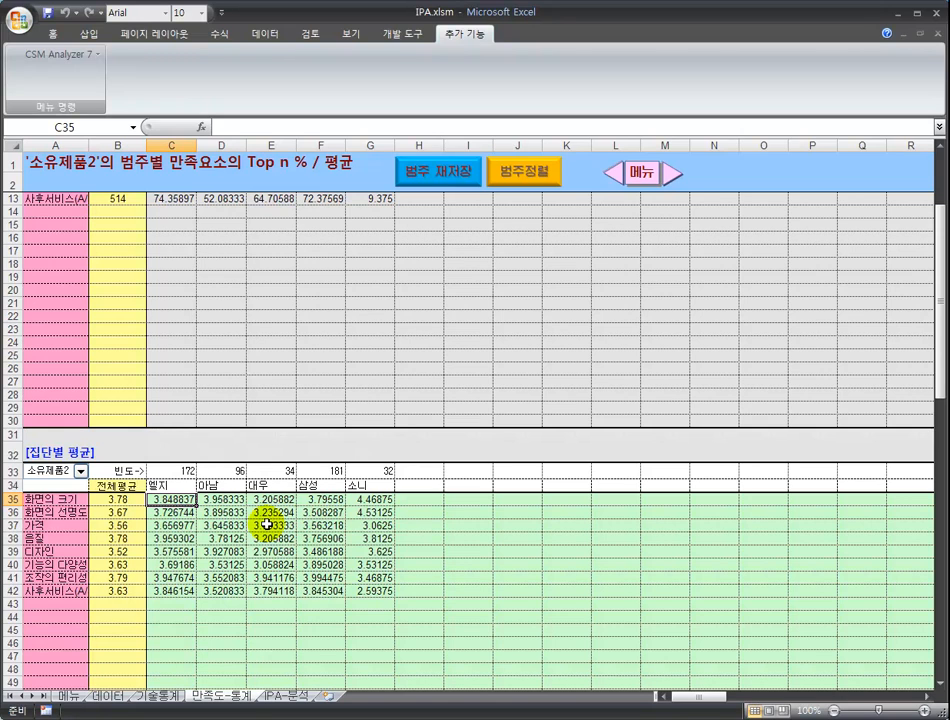
pyautogui.scroll(4, 268, 525)
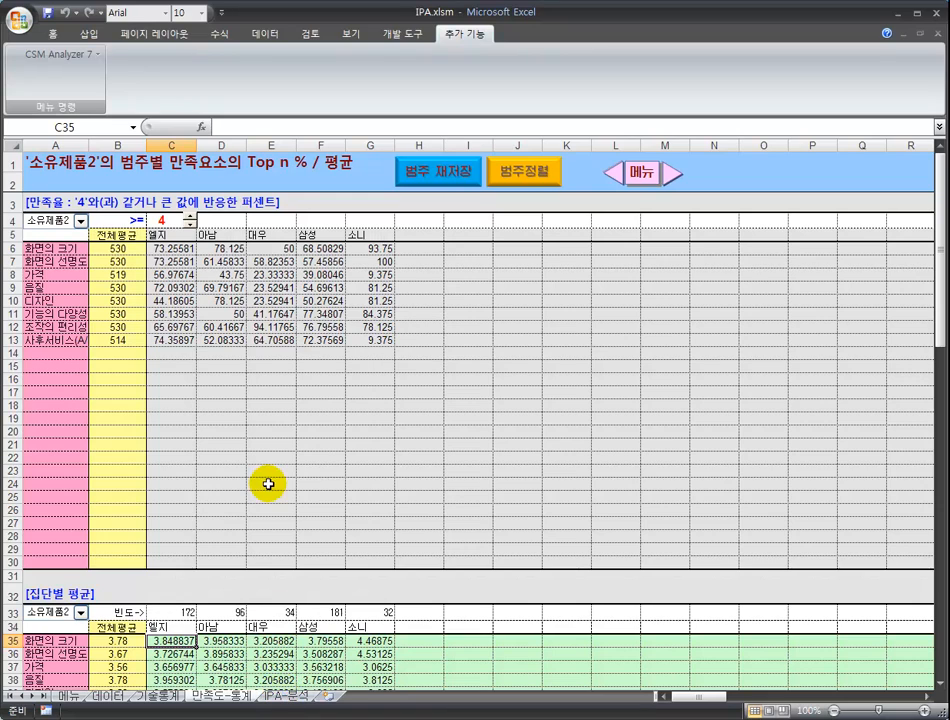
pyautogui.scroll(-3, 263, 484)
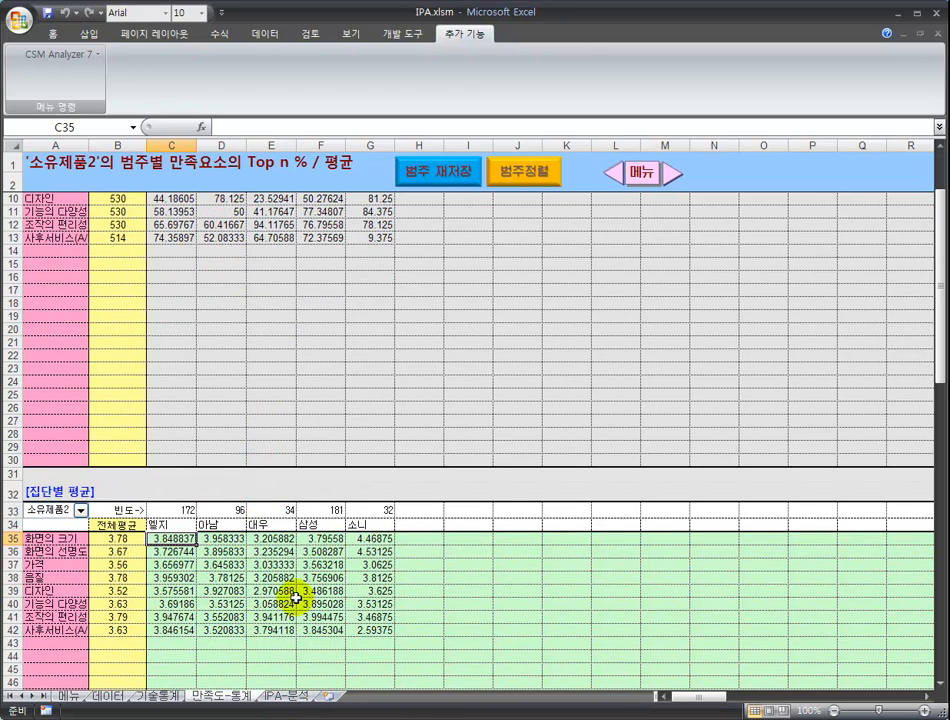
pyautogui.scroll(3, 295, 597)
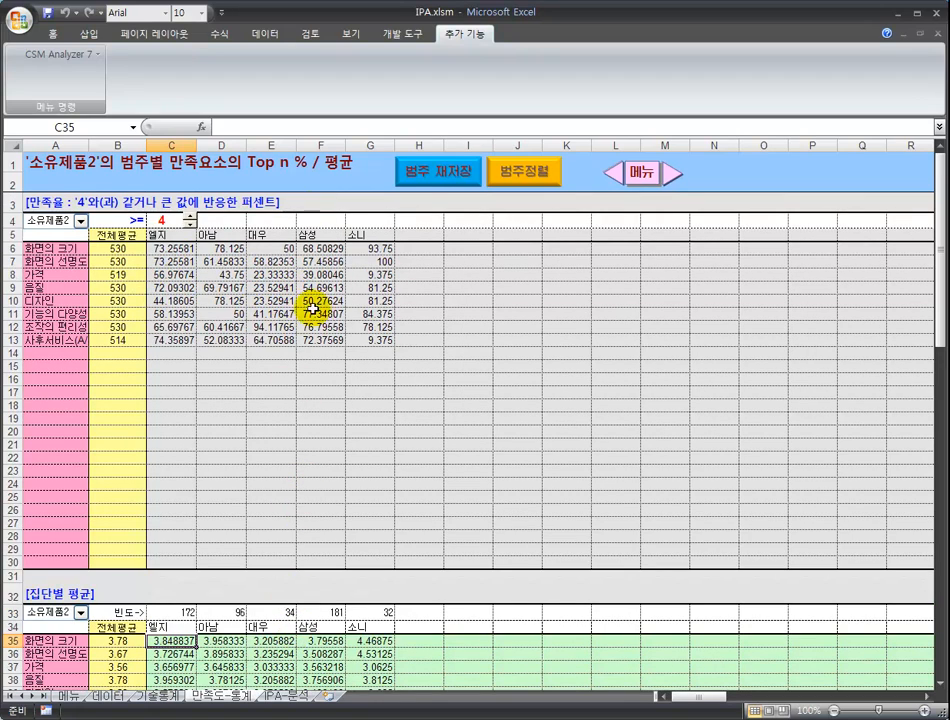
# Open the IPA-분석 sheet, acknowledge the notice about importance values, and show the chart beside the importance input column.
pyautogui.click(280, 697)
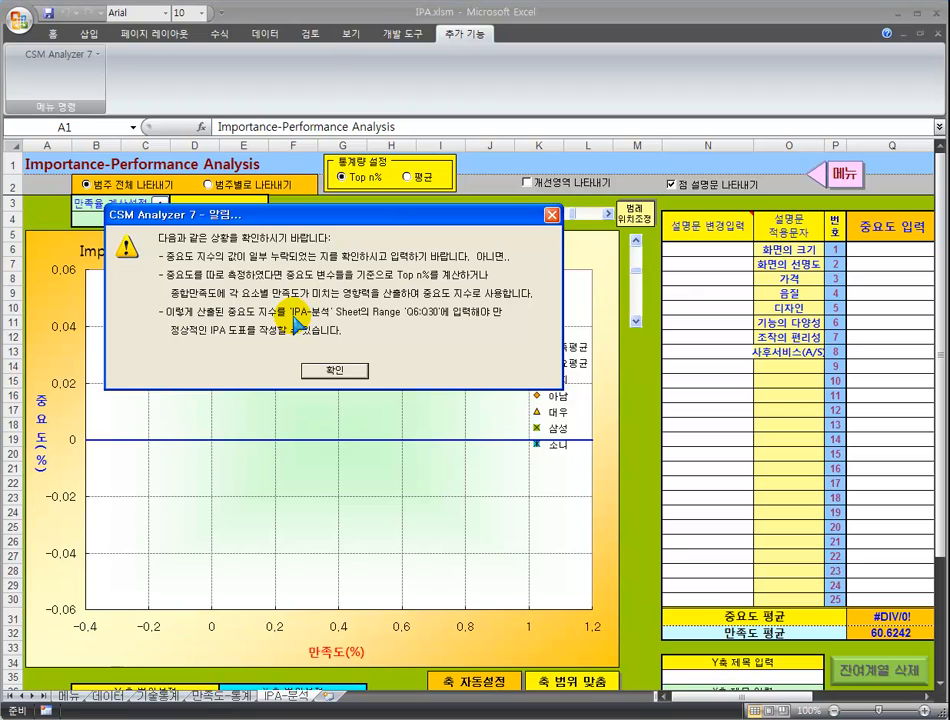
pyautogui.click(337, 375)
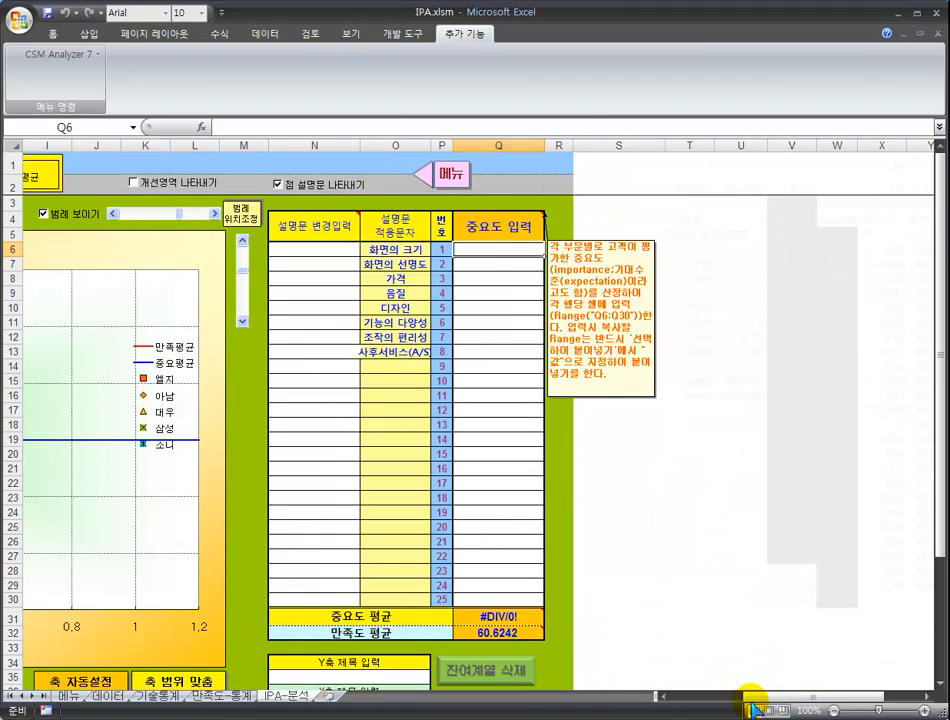
pyautogui.moveTo(776, 699); pyautogui.dragTo(767, 699)
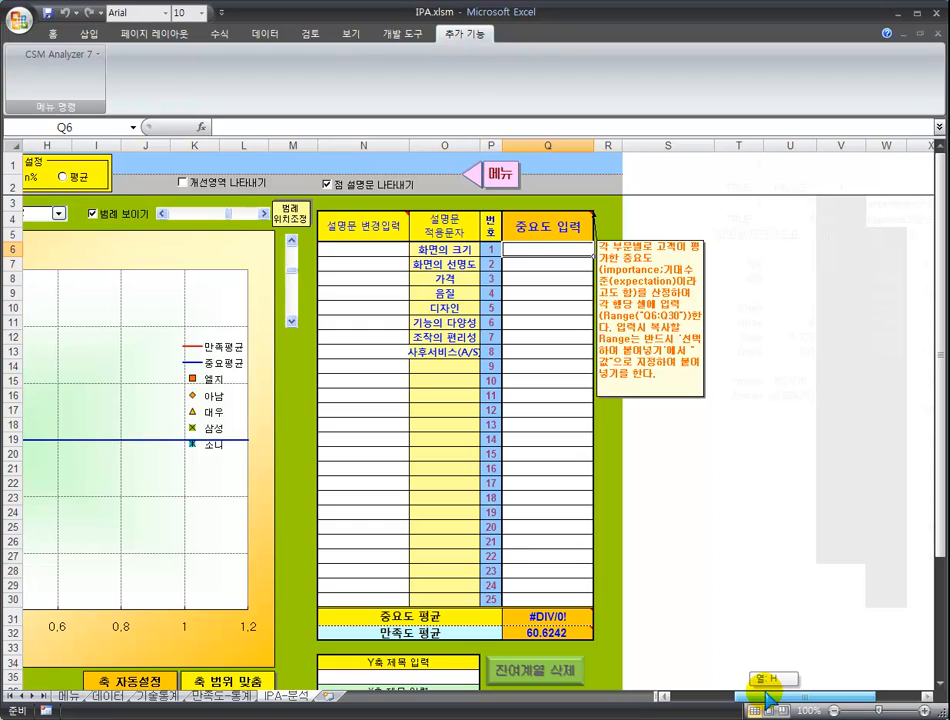
pyautogui.moveTo(767, 699); pyautogui.dragTo(756, 697)
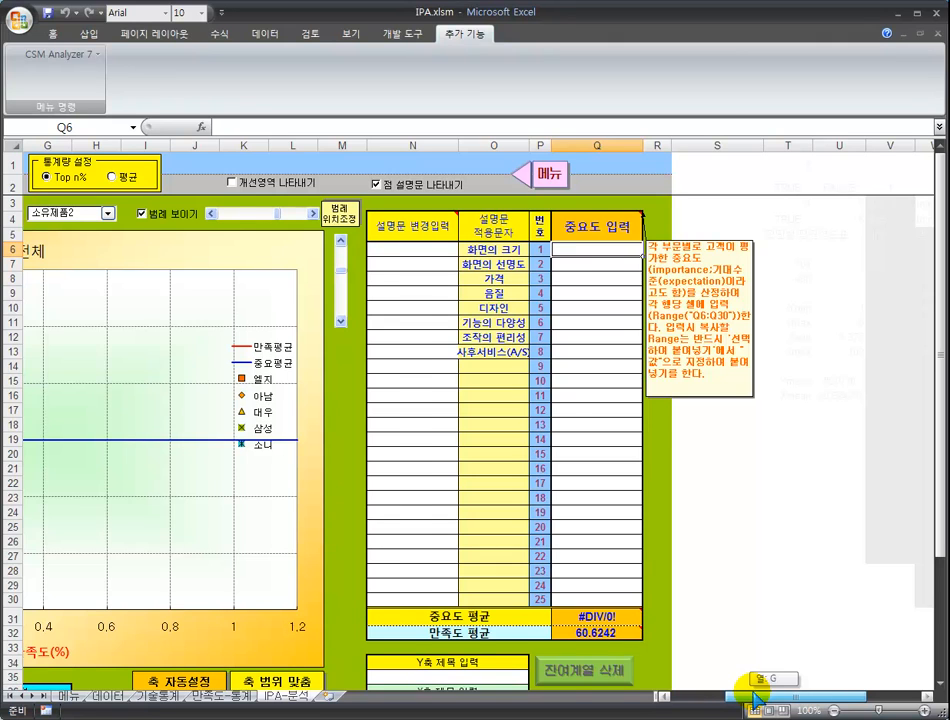
pyautogui.moveTo(757, 698); pyautogui.dragTo(683, 700)
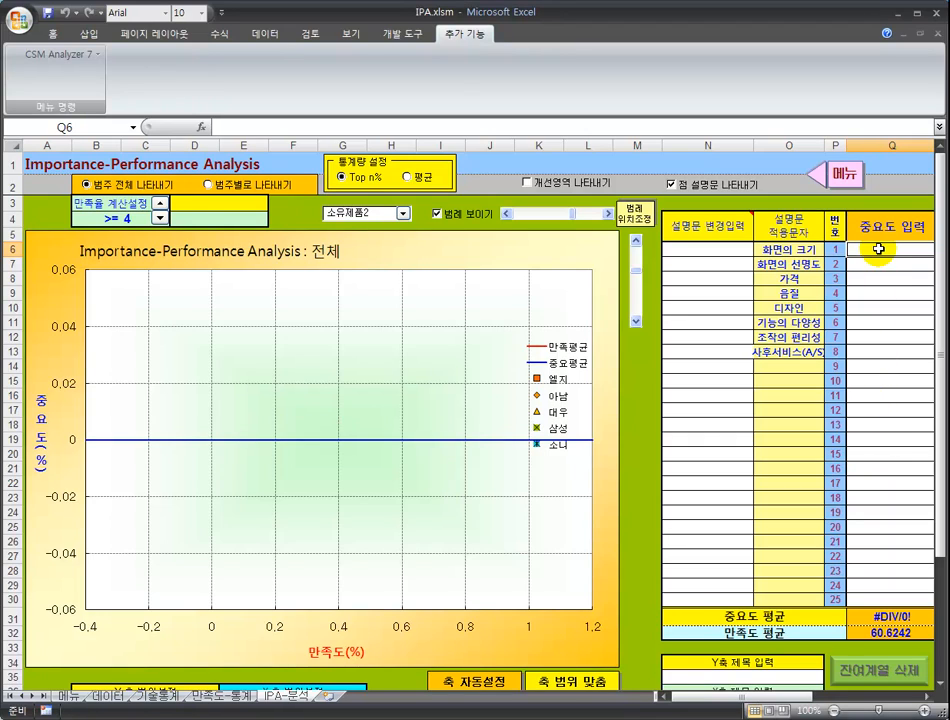
pyautogui.moveTo(876, 250); pyautogui.dragTo(880, 354)
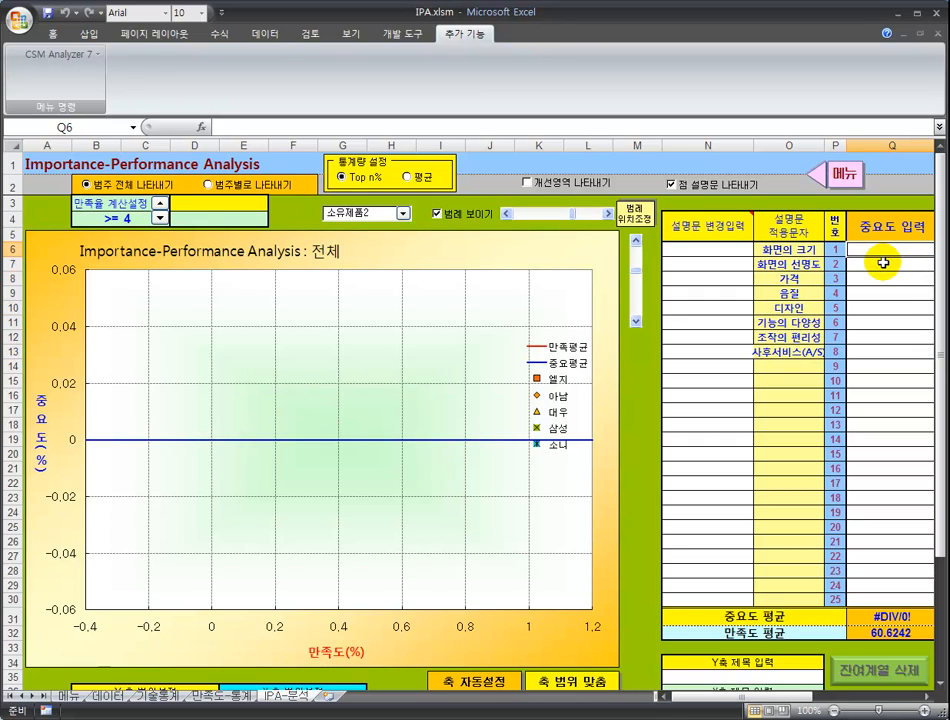
pyautogui.click(883, 262)
pyautogui.click(882, 247)
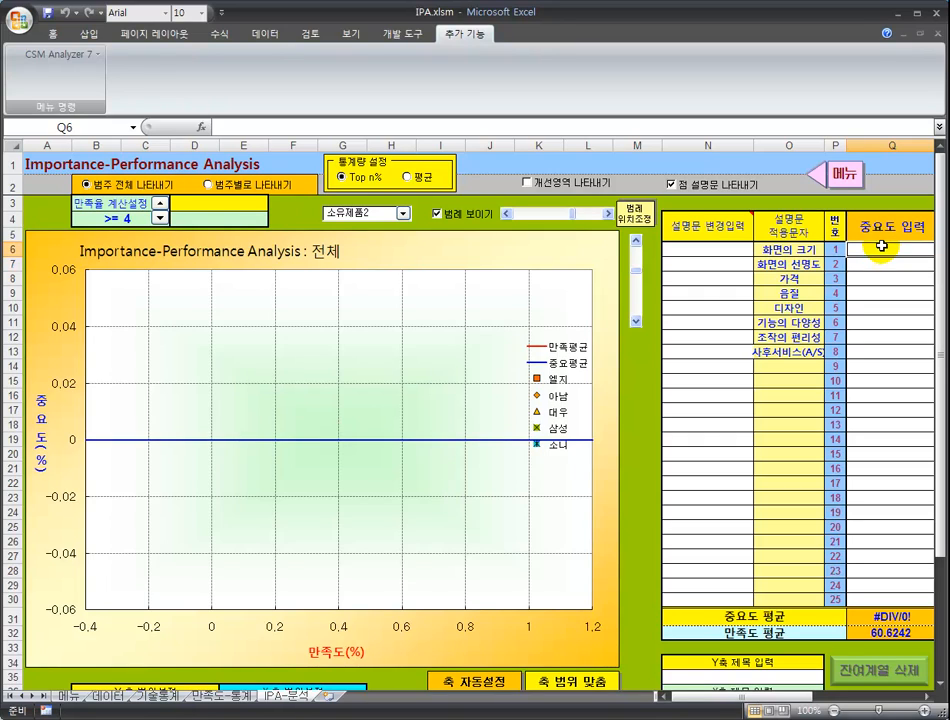
pyautogui.click(871, 264)
pyautogui.click(869, 250)
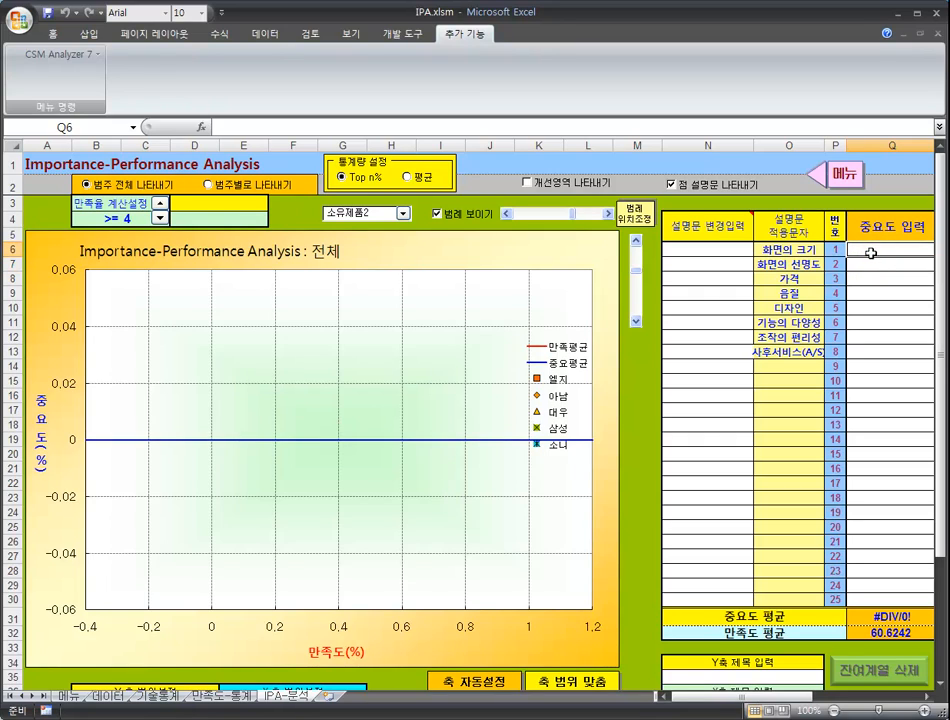
pyautogui.click(866, 261)
pyautogui.click(861, 278)
pyautogui.click(861, 293)
pyautogui.click(861, 310)
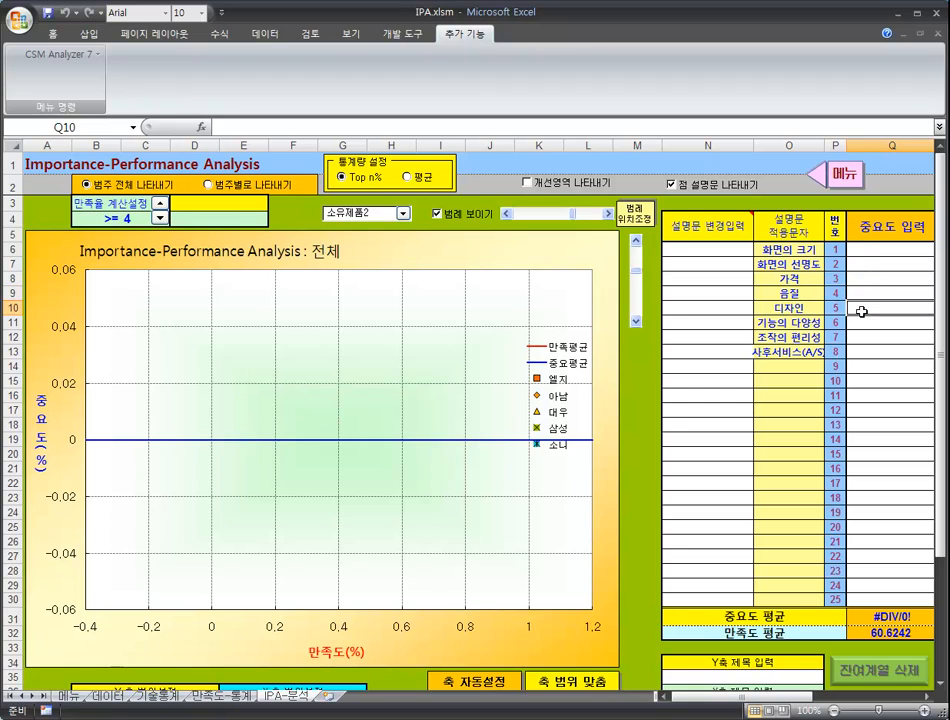
pyautogui.click(871, 250)
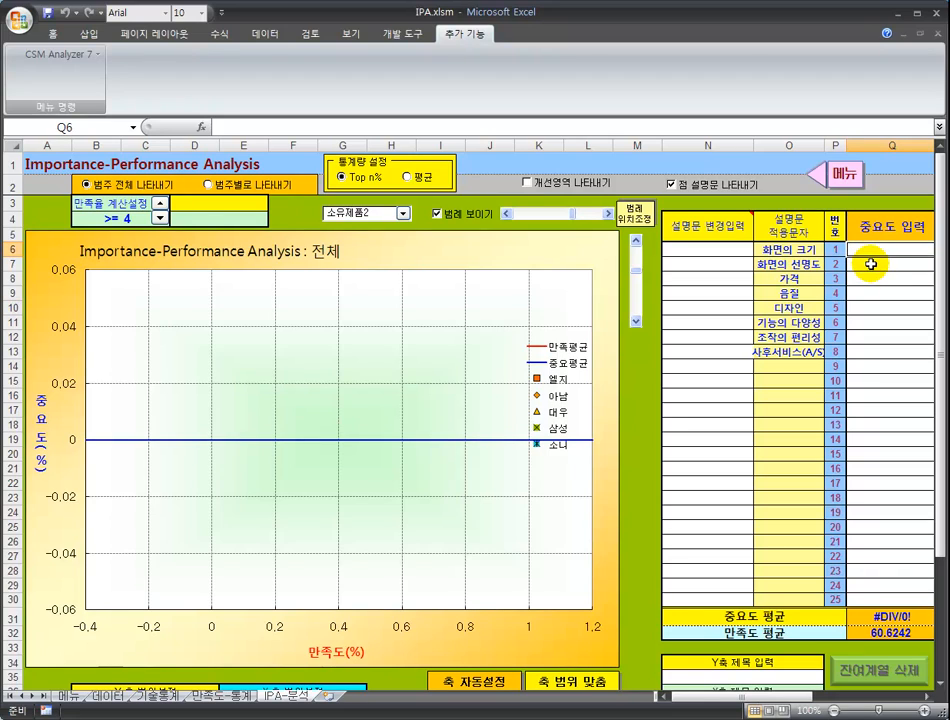
pyautogui.click(872, 260)
pyautogui.click(871, 251)
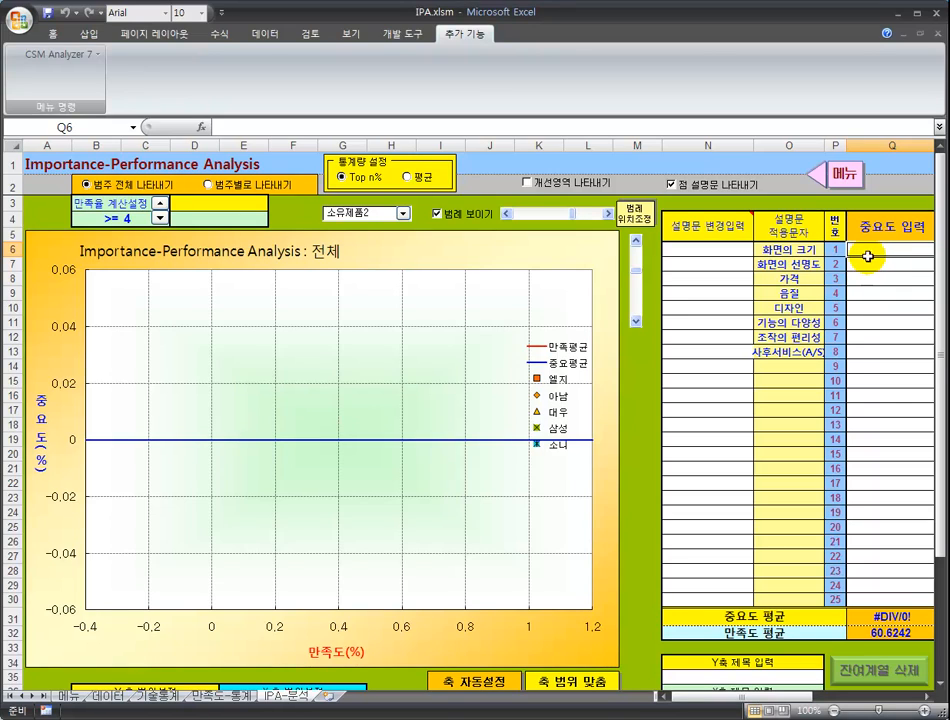
pyautogui.click(861, 259)
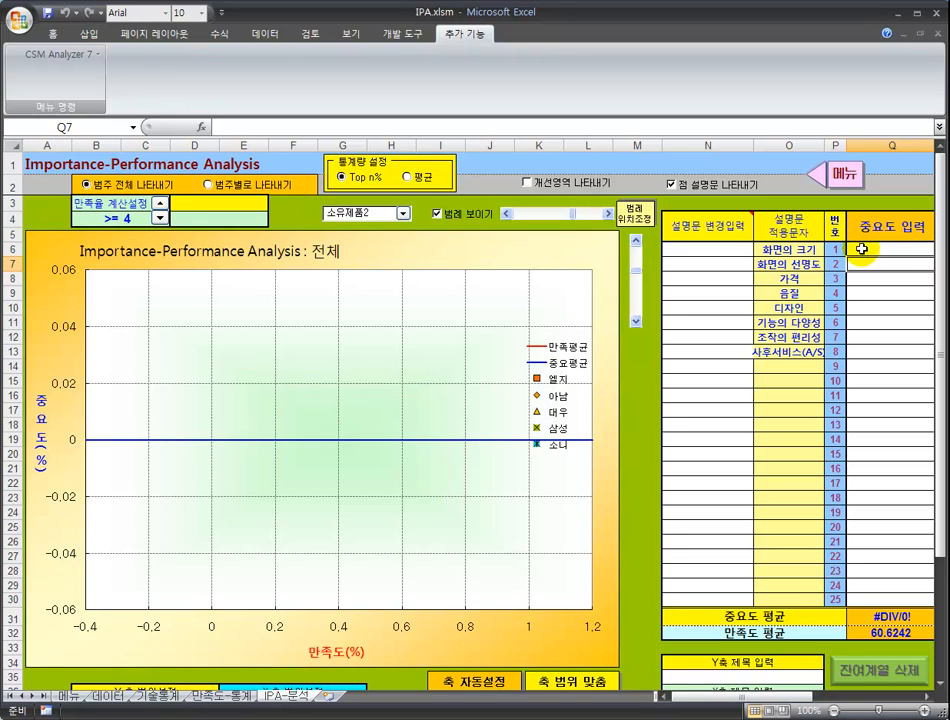
# Select the importance input range Q6:Q13 for the eight factors from 화면의 크기 to 사후서비스(A/S).
pyautogui.moveTo(861, 249); pyautogui.dragTo(861, 350)
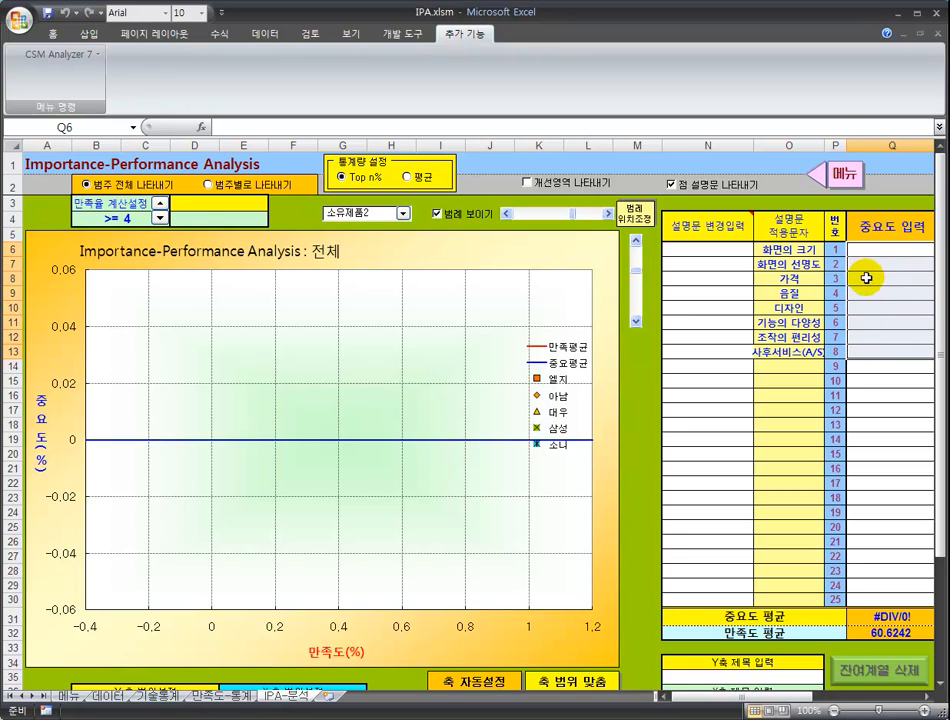
pyautogui.moveTo(866, 250); pyautogui.dragTo(866, 350)
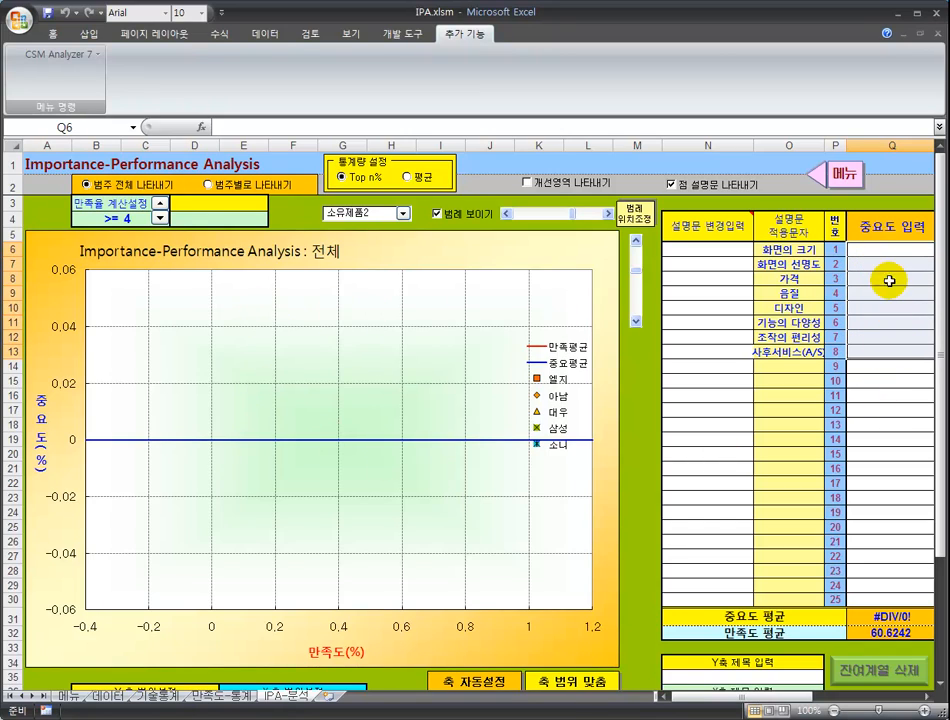
pyautogui.click(889, 250)
pyautogui.moveTo(889, 250); pyautogui.dragTo(899, 350)
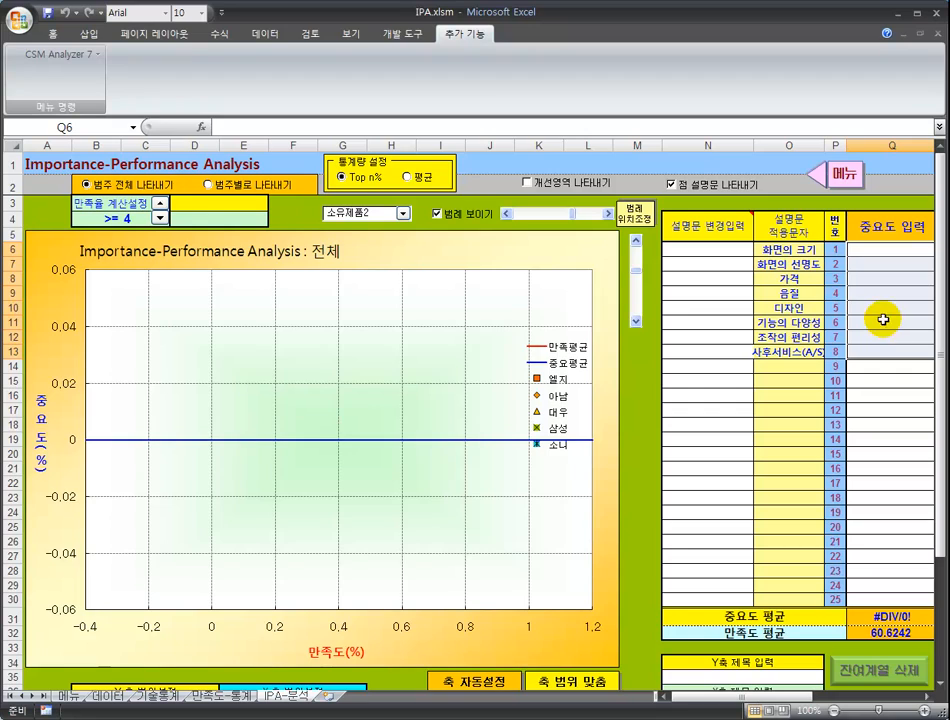
pyautogui.click(879, 272)
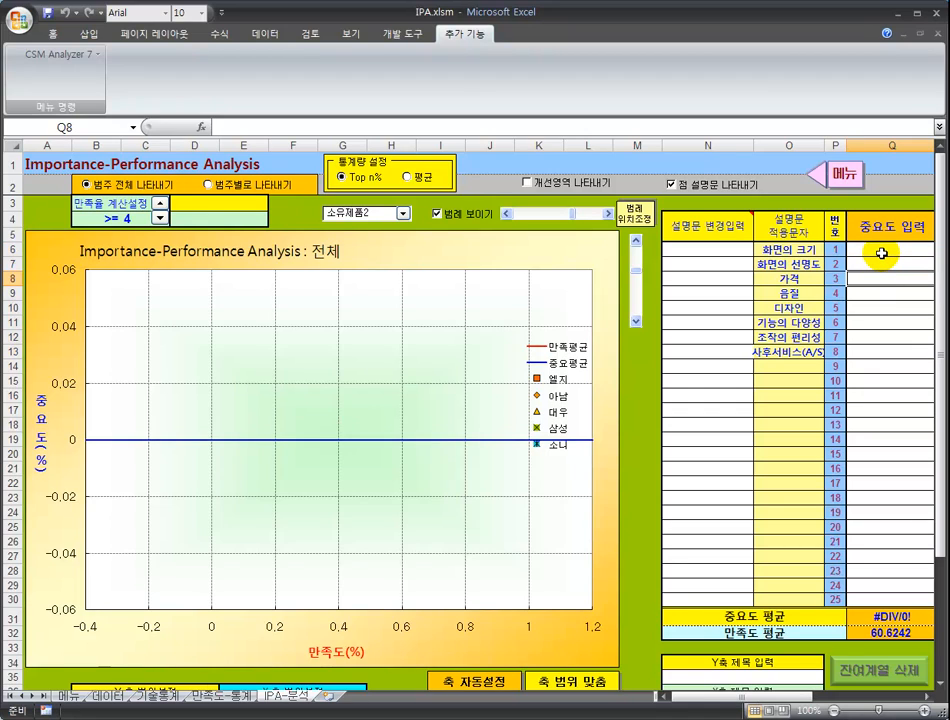
pyautogui.click(881, 254)
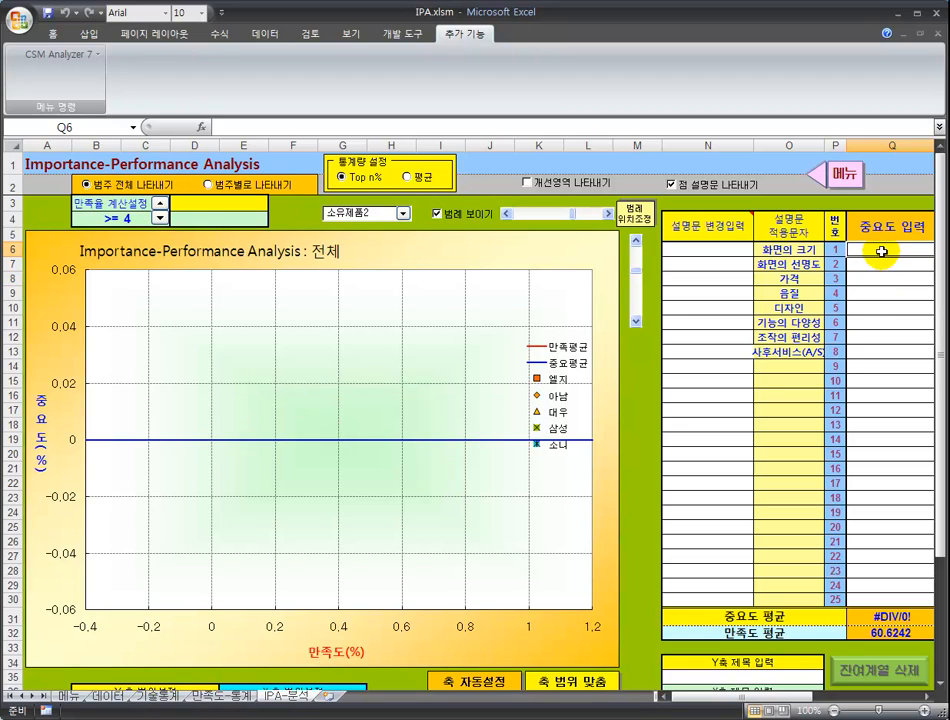
pyautogui.click(872, 351)
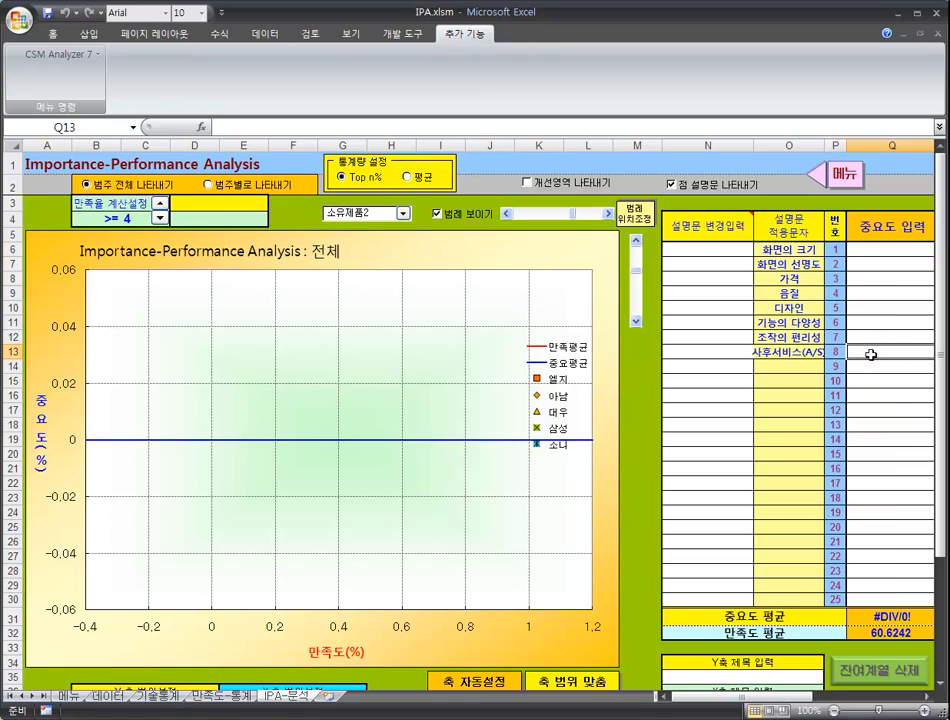
pyautogui.moveTo(872, 253); pyautogui.dragTo(873, 349)
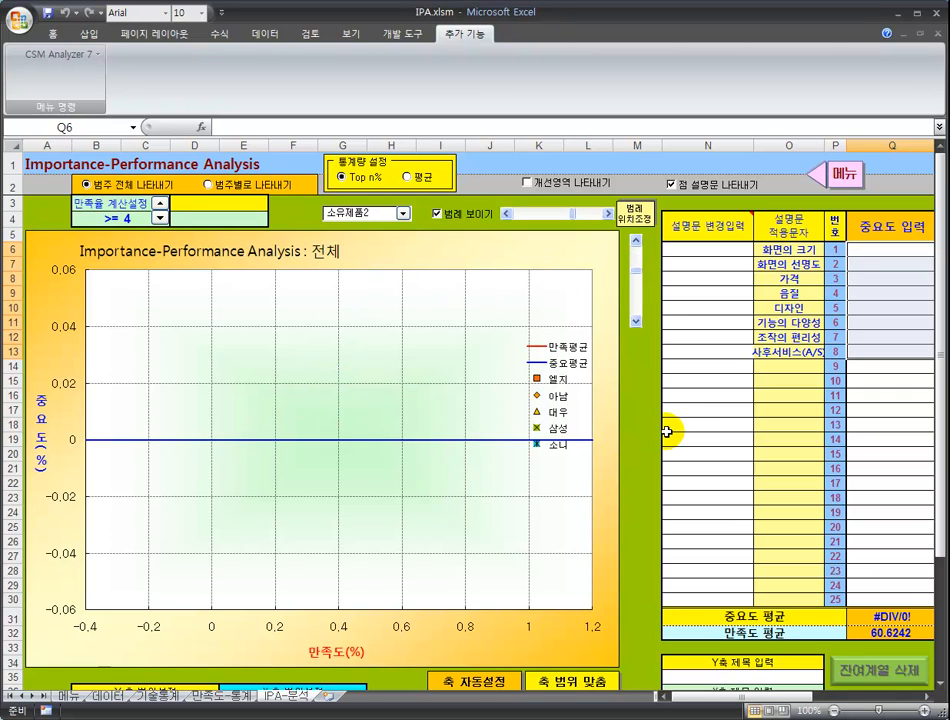
# Examine the importance input cells Q6:Q13 for the eight factors and the note on entering importance values.
pyautogui.click(864, 354)
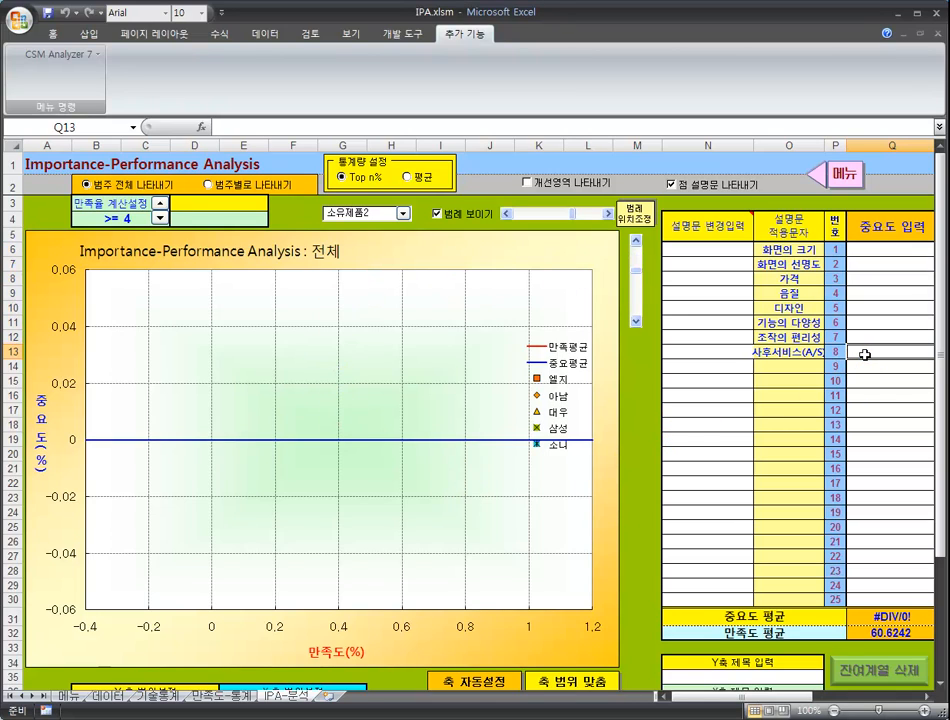
pyautogui.click(875, 249)
pyautogui.moveTo(875, 342)
pyautogui.mouseDown()
pyautogui.moveTo(875, 351)
pyautogui.moveTo(869, 246)
pyautogui.moveTo(874, 362)
pyautogui.moveTo(876, 250)
pyautogui.moveTo(875, 345)
pyautogui.mouseUp()
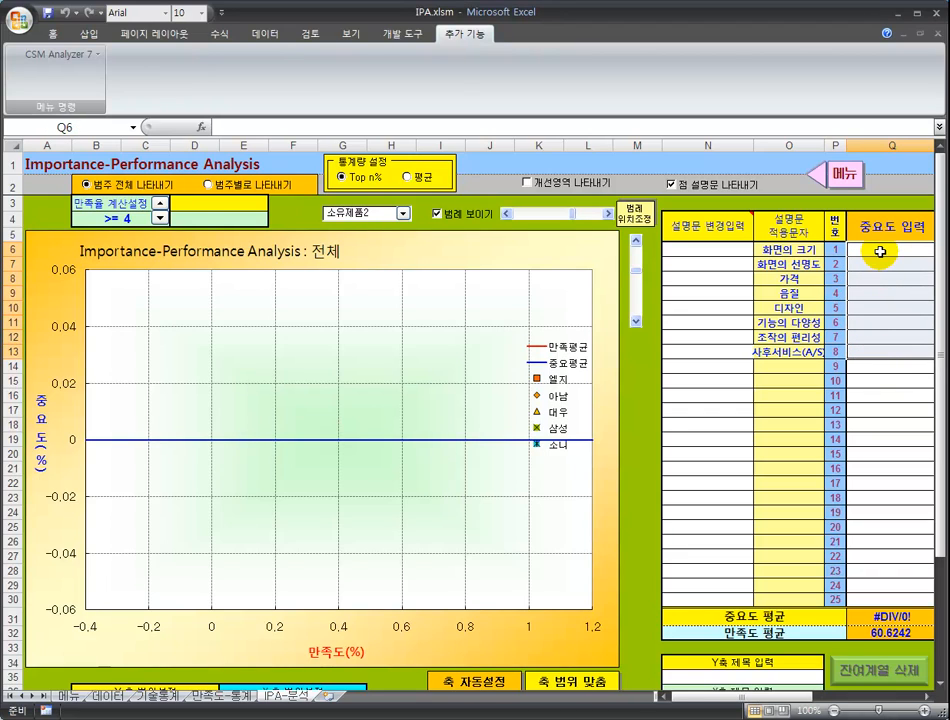
pyautogui.click(864, 296)
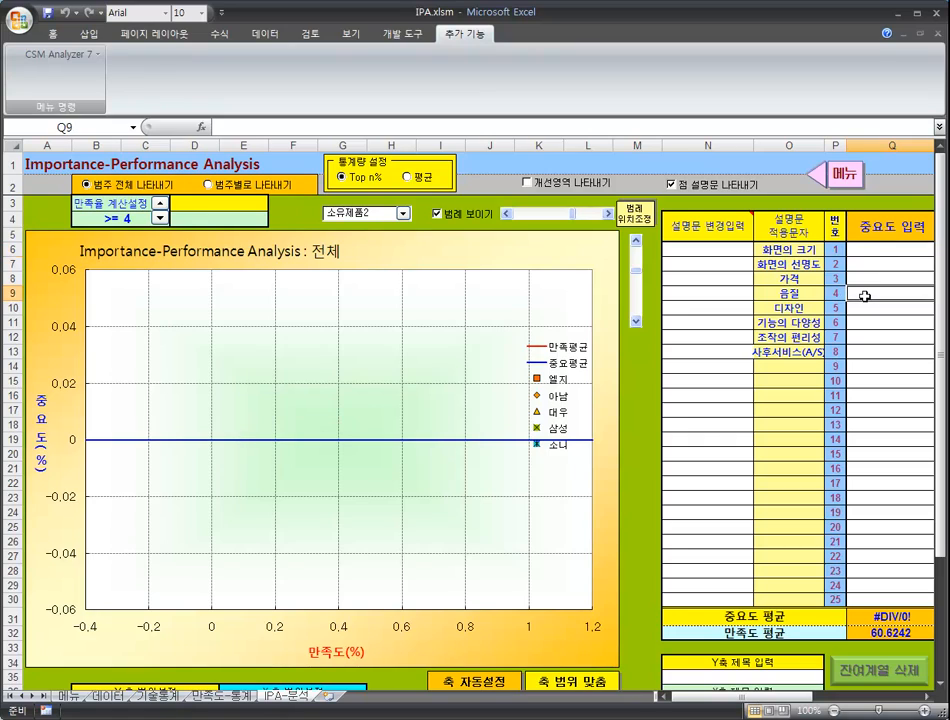
pyautogui.click(865, 337)
pyautogui.click(865, 352)
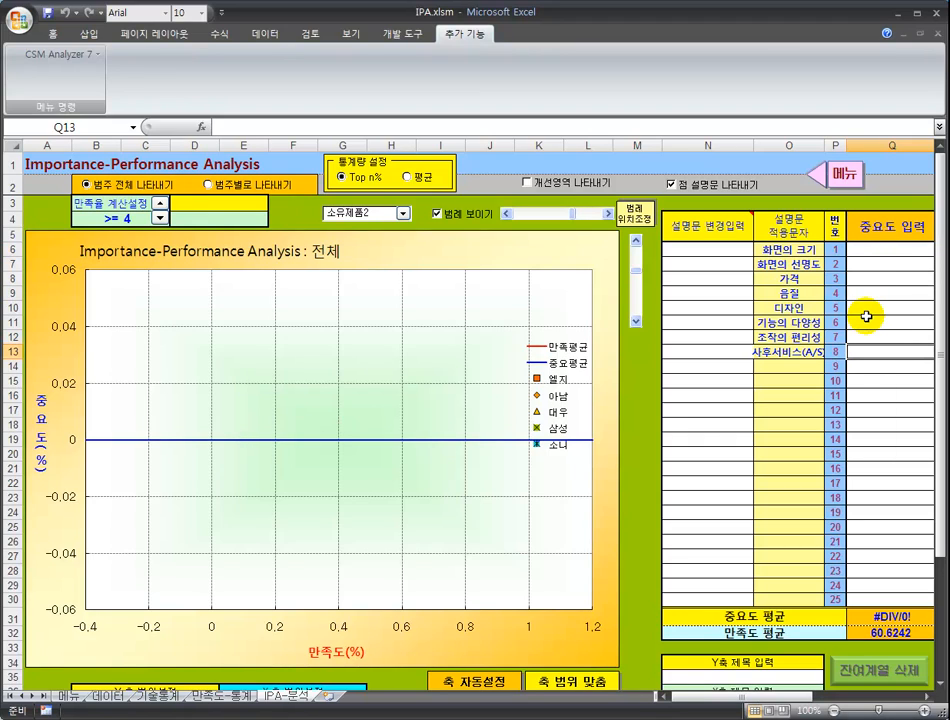
pyautogui.scroll(-1, 866, 316)
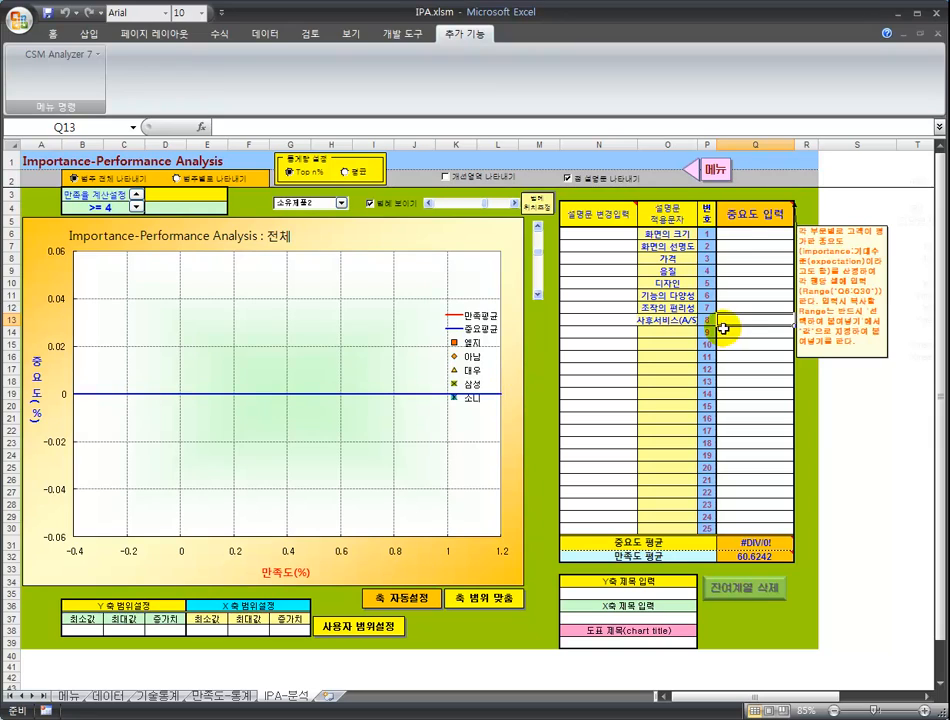
pyautogui.click(744, 236)
pyautogui.click(744, 270)
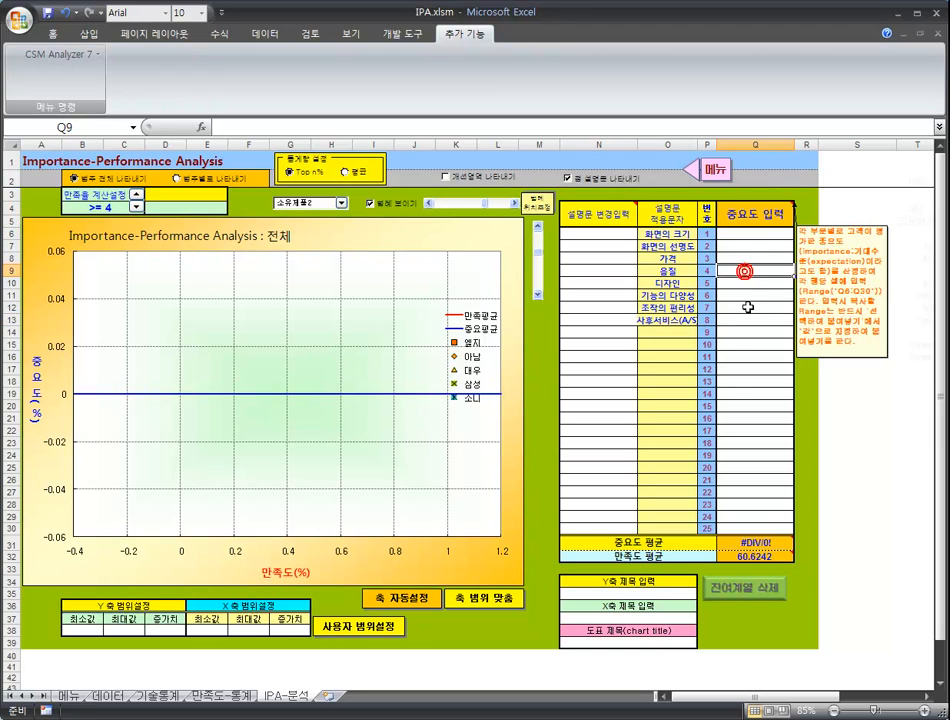
pyautogui.click(747, 307)
pyautogui.click(749, 336)
pyautogui.click(748, 309)
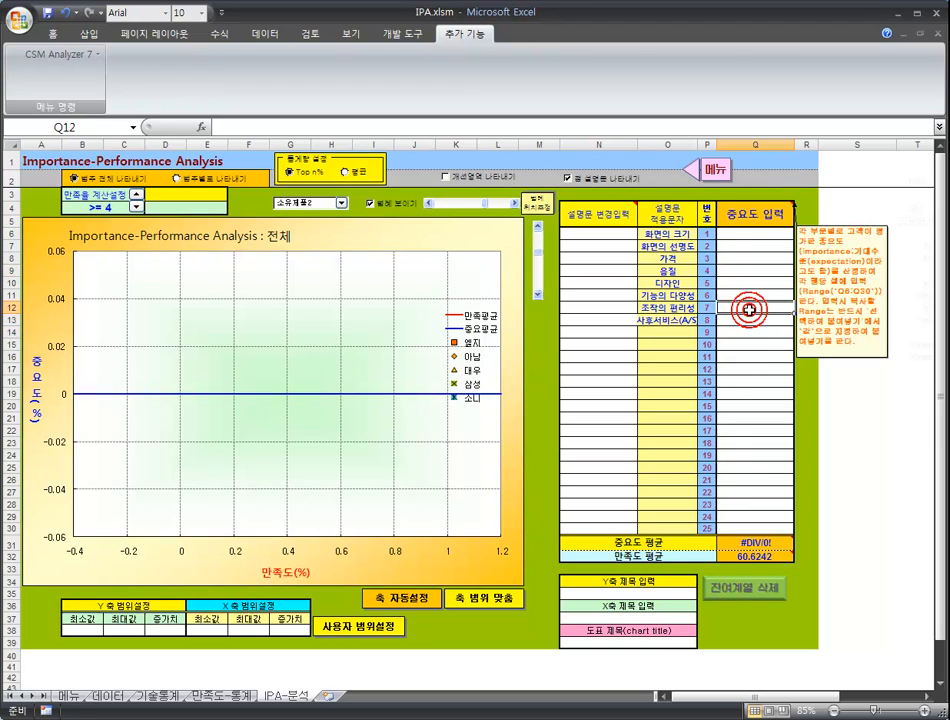
# Set the IPA chart to 범주별로 나타내기 with 평균 as the statistic, and acknowledge the importance notice.
pyautogui.click(194, 179)
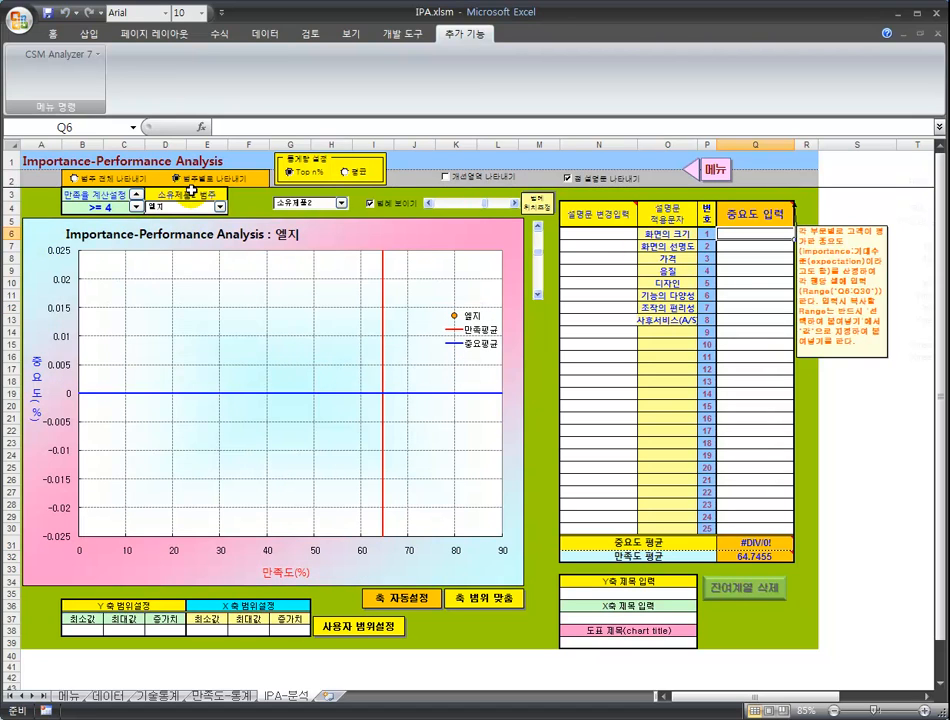
pyautogui.click(355, 174)
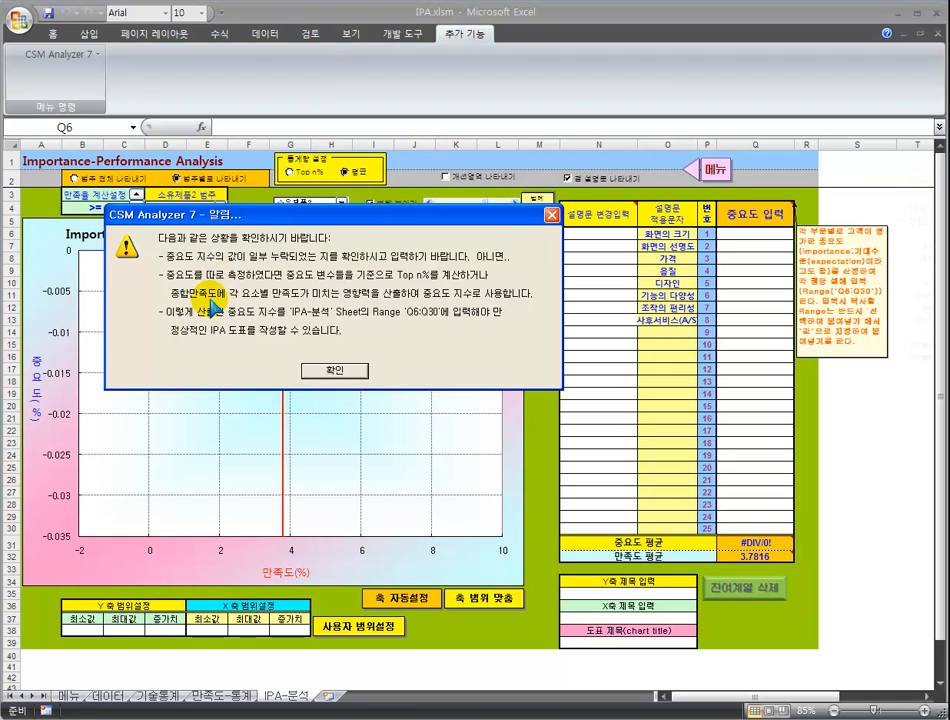
pyautogui.click(337, 372)
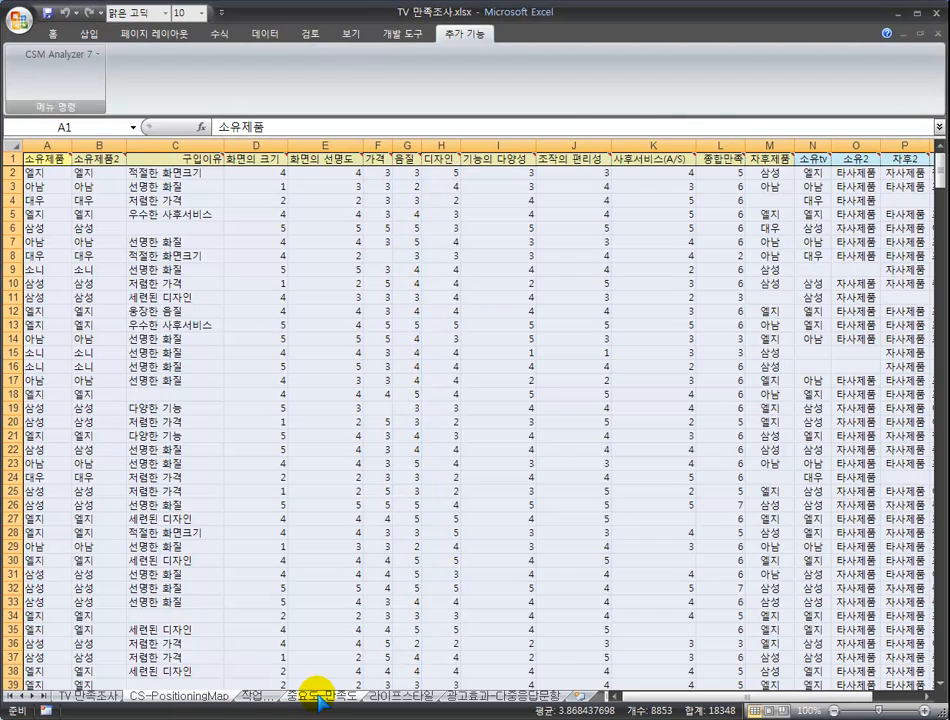
# In TV 만족조사.xlsx, open the 중요도-만족도 sheet and select the whole importance data table from 구분 to 사후중요.
pyautogui.click(320, 698)
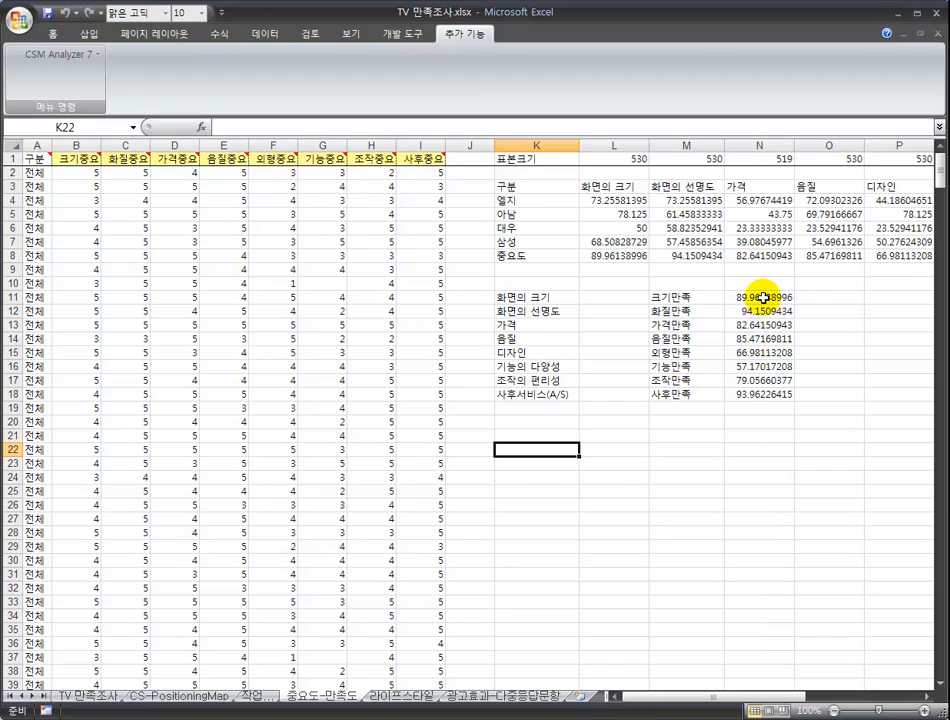
pyautogui.moveTo(763, 297); pyautogui.dragTo(763, 390)
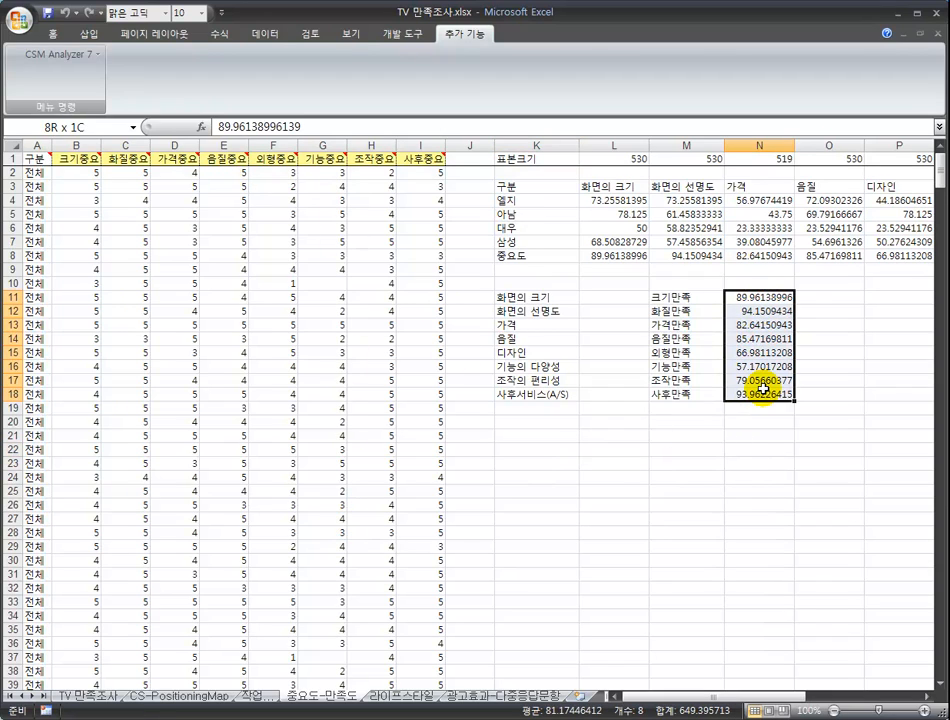
pyautogui.click(87, 172)
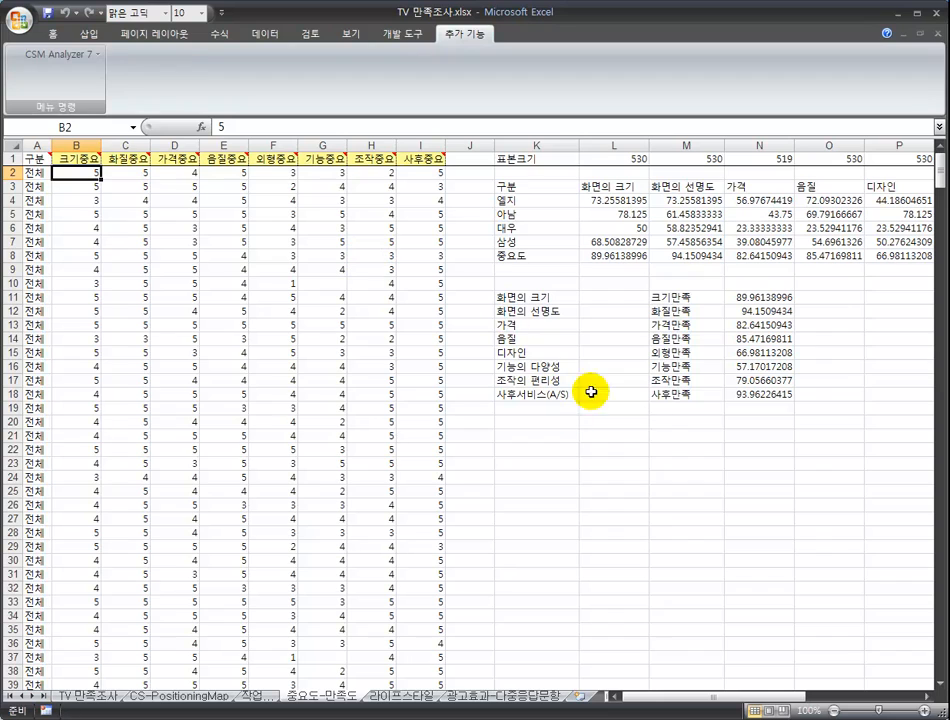
pyautogui.moveTo(700, 698); pyautogui.dragTo(660, 688)
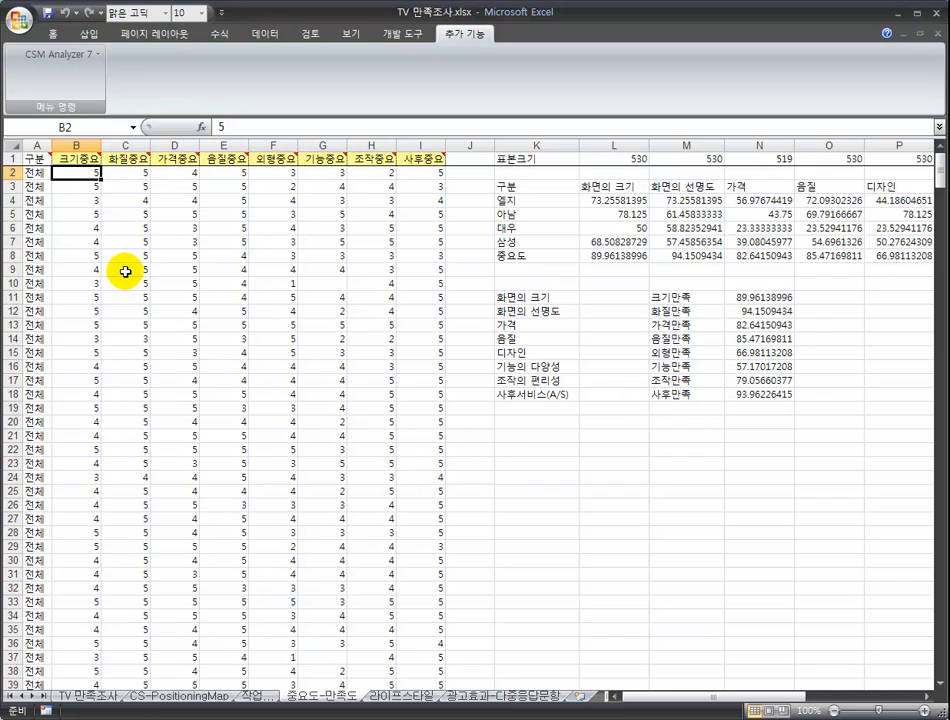
pyautogui.click(128, 328)
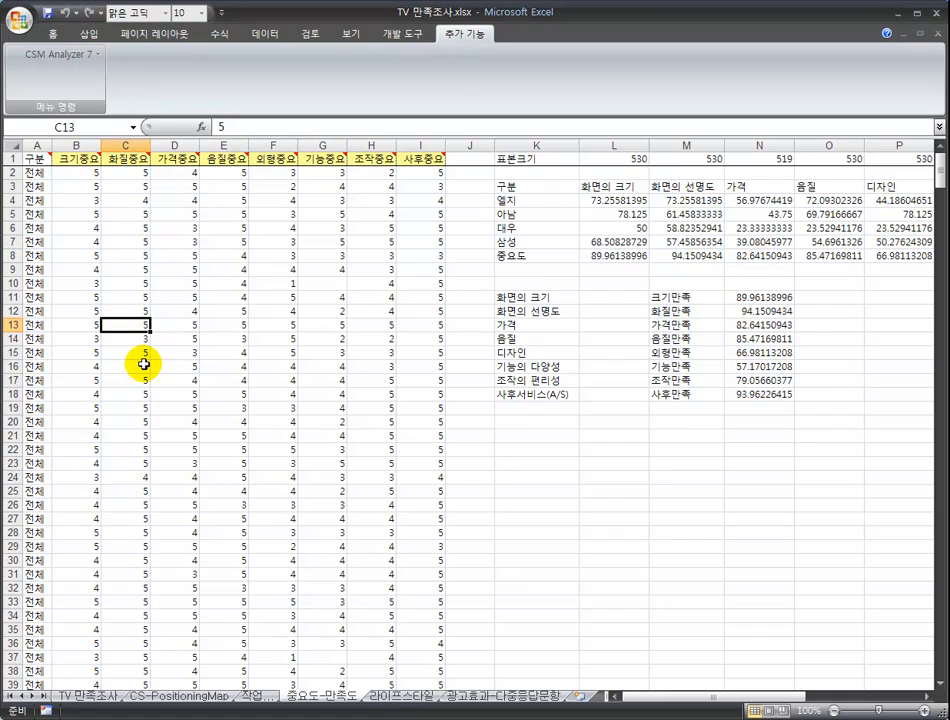
pyautogui.hotkey('ctrl', 'a')
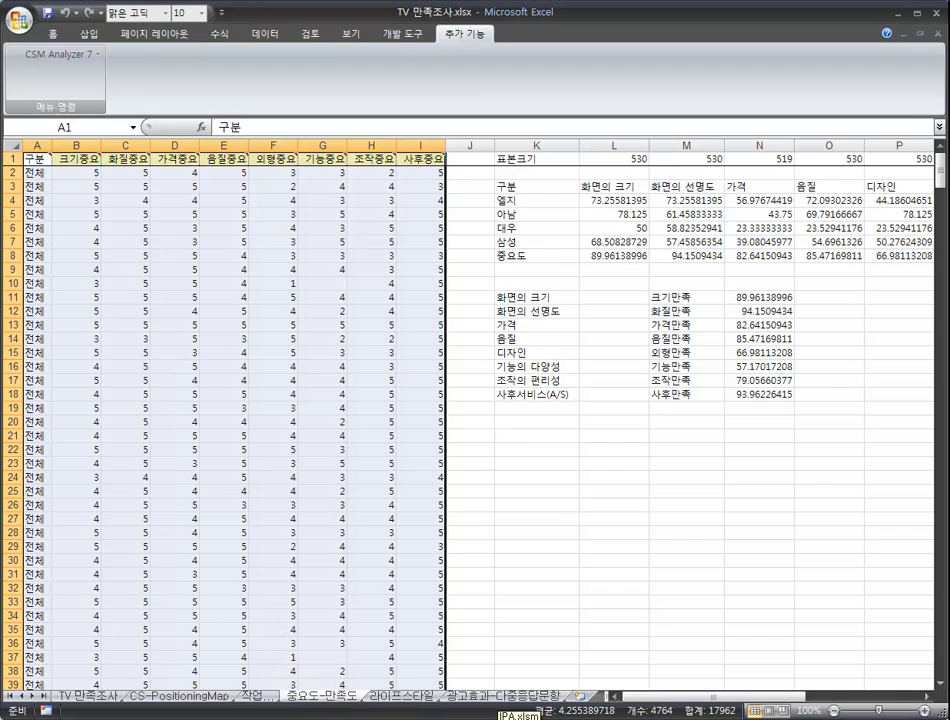
# Connect the selected importance data to the 데이터 sheet of IPA.xlsm, loading 9 variables with 구분 as the group variable.
pyautogui.click(512, 717)
pyautogui.click(106, 698)
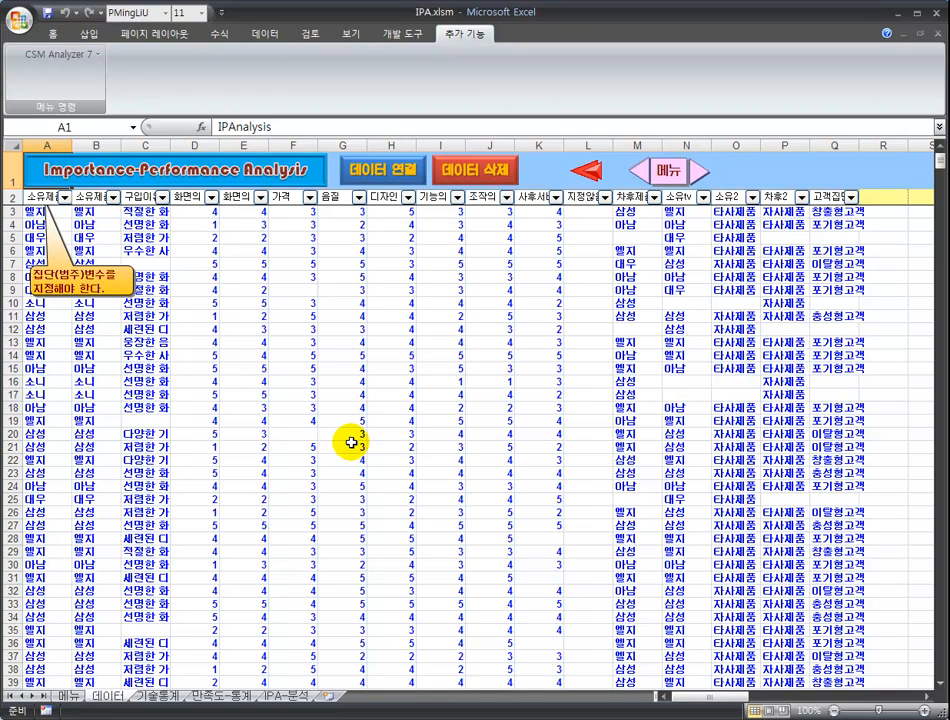
pyautogui.click(383, 172)
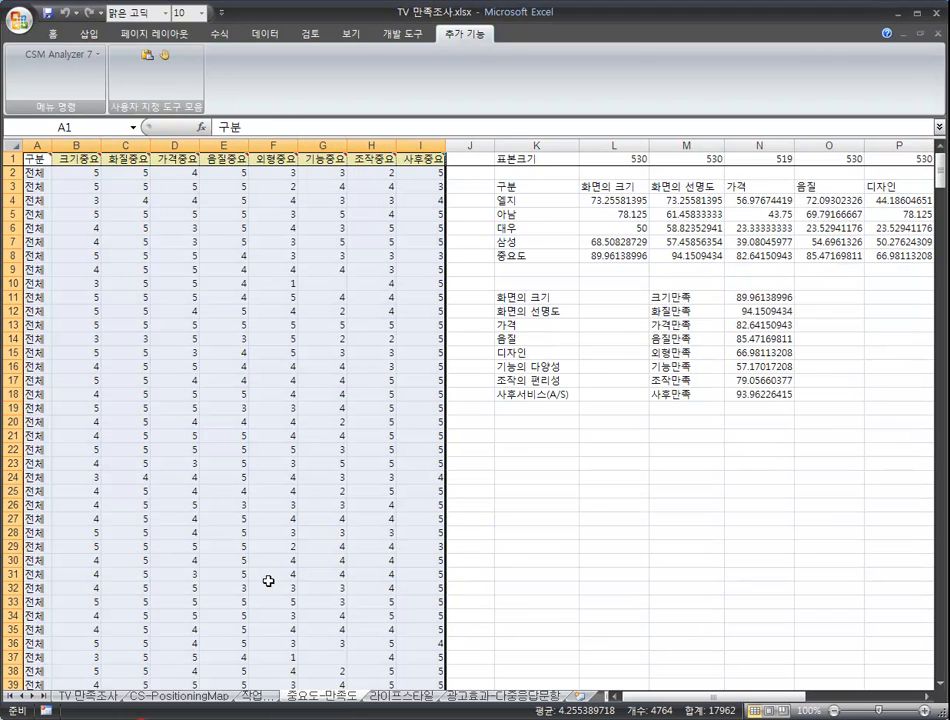
pyautogui.click(147, 55)
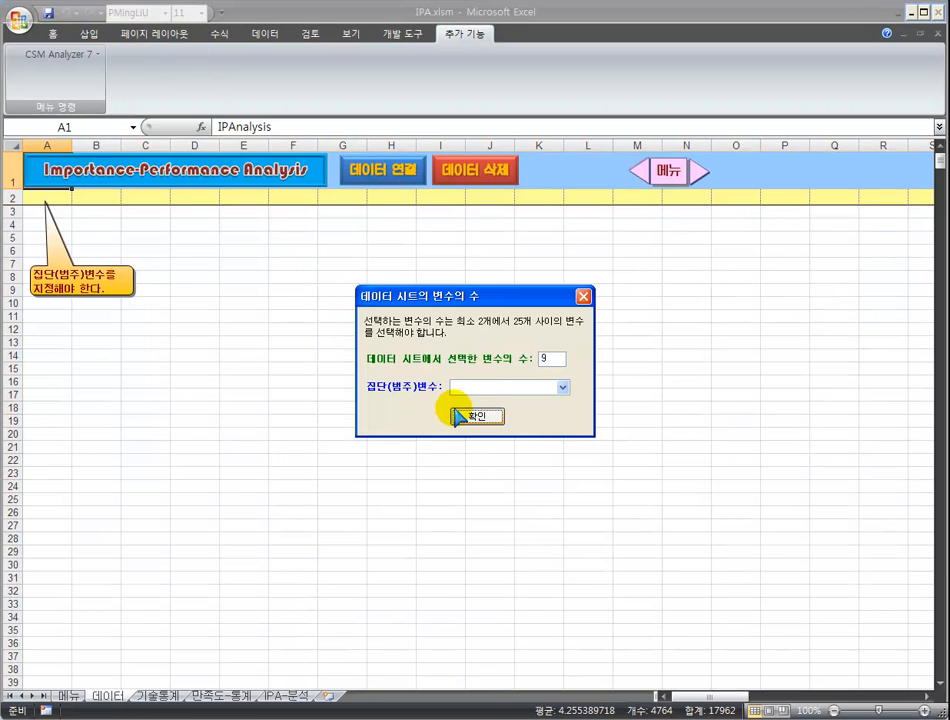
pyautogui.click(461, 389)
pyautogui.click(472, 415)
pyautogui.click(470, 418)
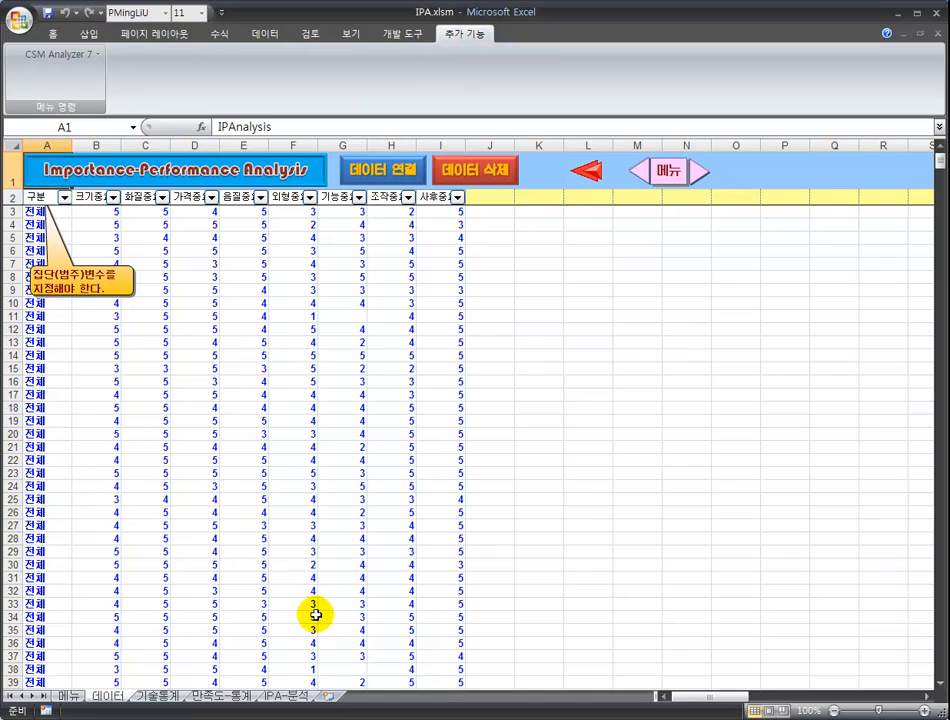
# Compare the Top n% importance values in C6:C13 with the group averages in C35:C42 on the 만족도-통계 sheet.
pyautogui.click(214, 698)
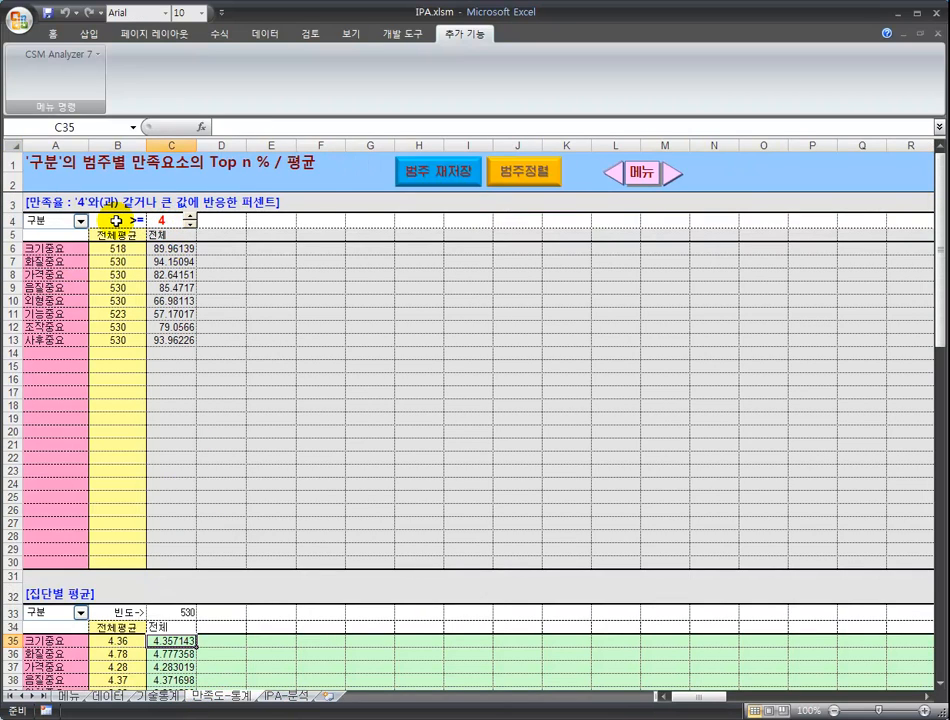
pyautogui.moveTo(184, 248); pyautogui.dragTo(183, 336)
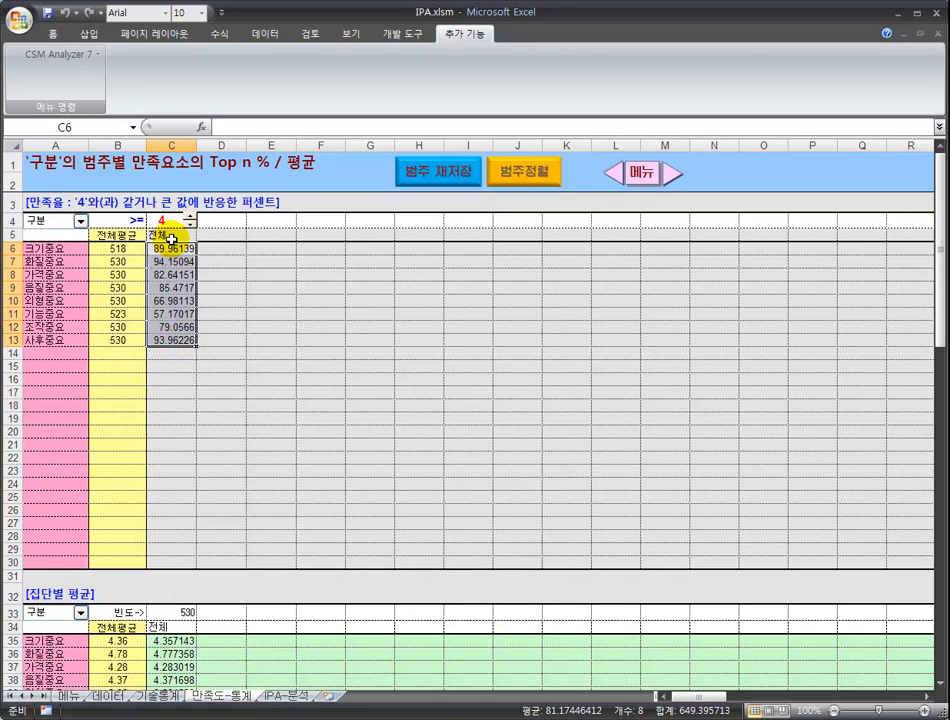
pyautogui.scroll(-2, 174, 361)
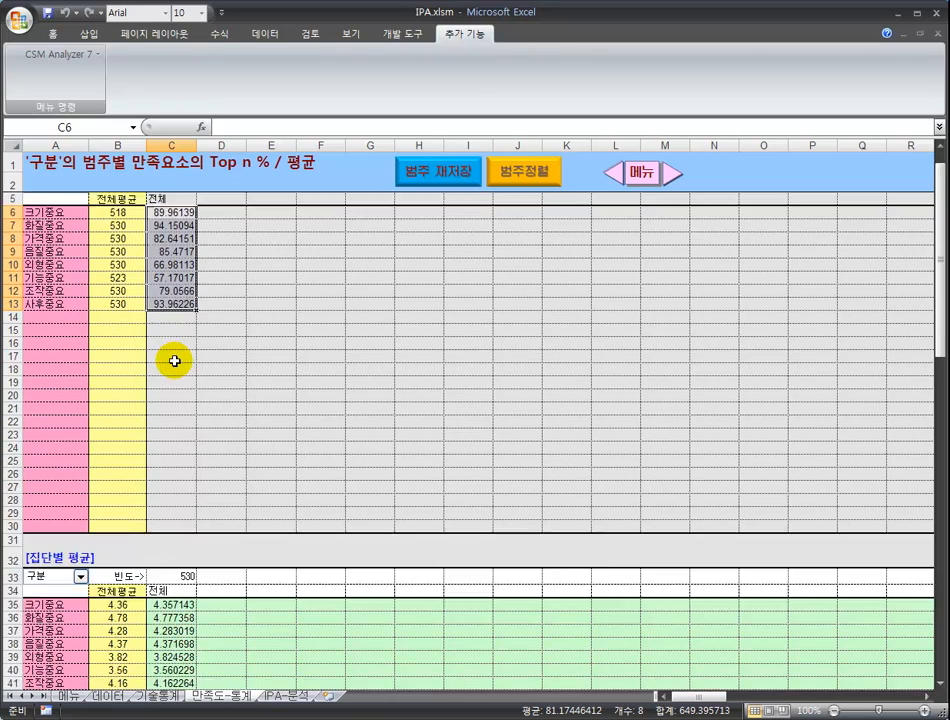
pyautogui.moveTo(174, 566); pyautogui.dragTo(181, 650)
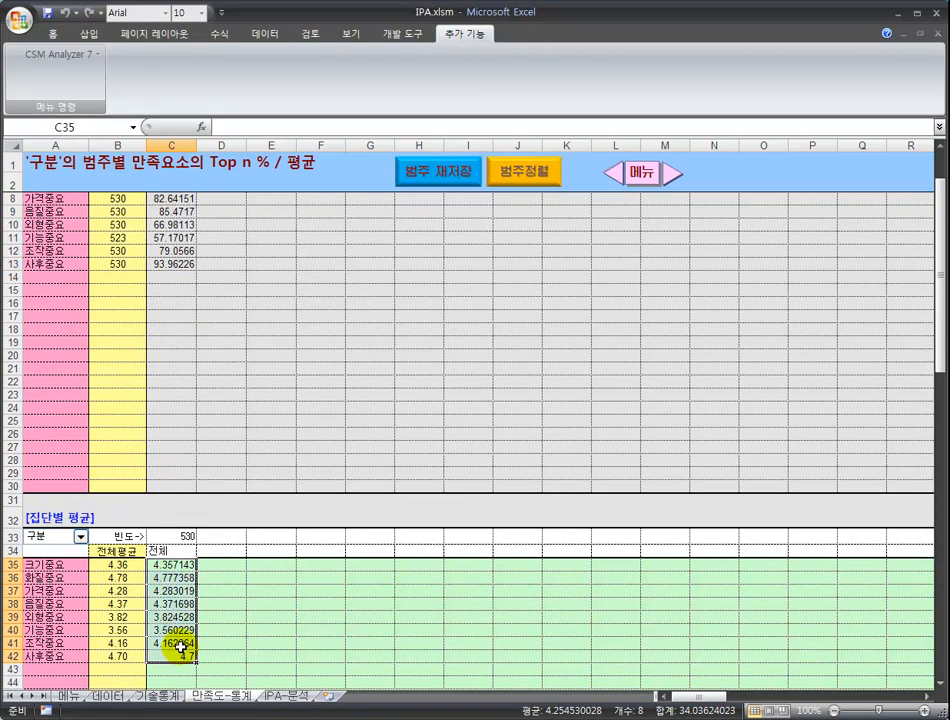
pyautogui.scroll(2, 181, 646)
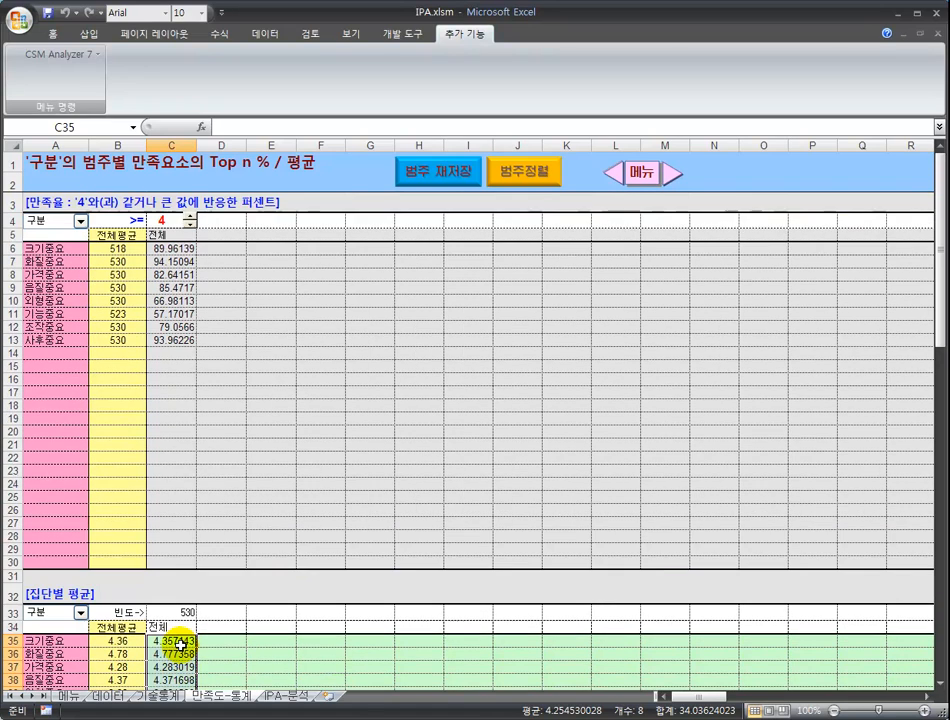
pyautogui.scroll(-2, 181, 646)
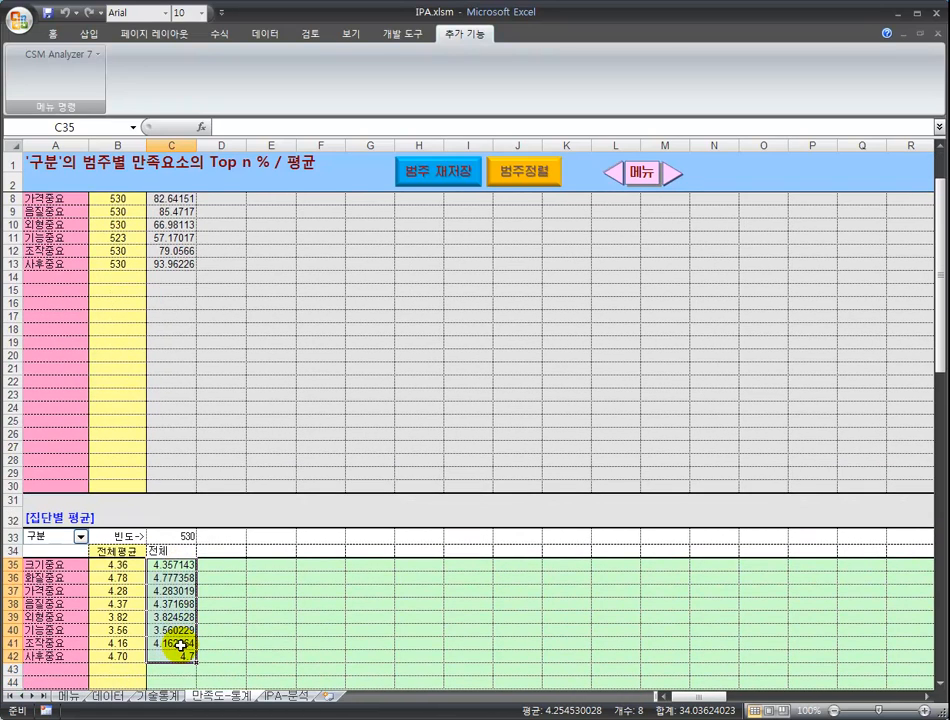
pyautogui.scroll(3, 181, 646)
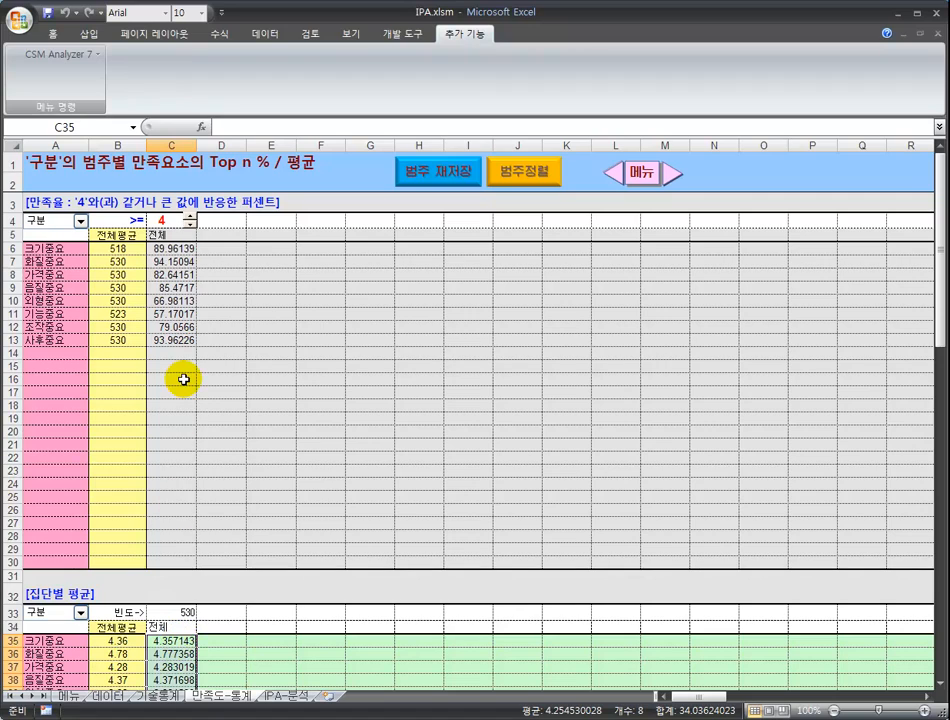
pyautogui.moveTo(172, 248); pyautogui.dragTo(176, 336)
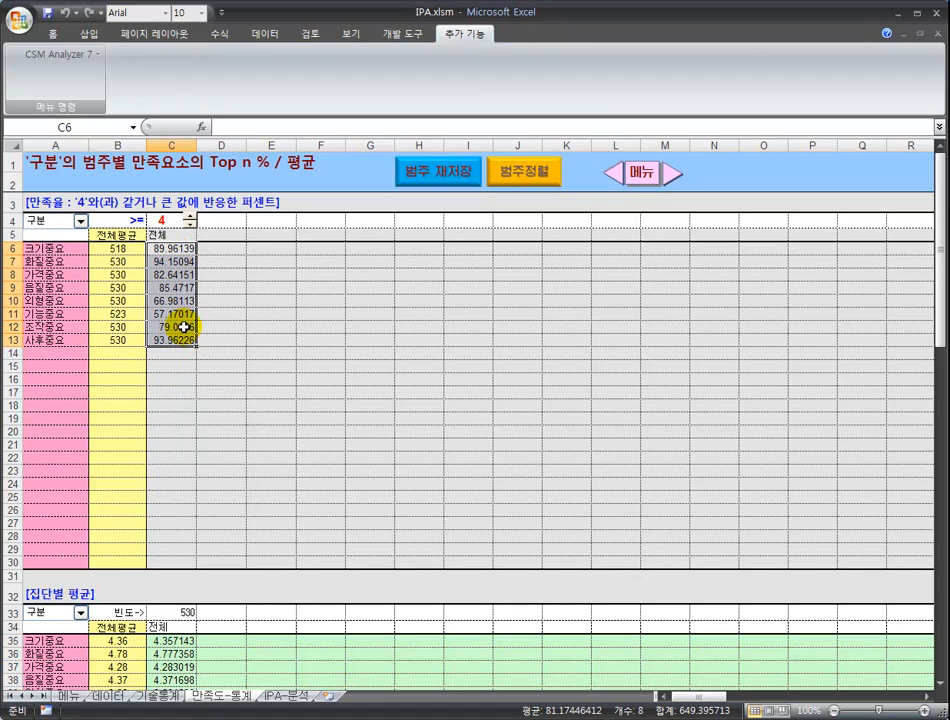
# Copy the Top n% block A6:C13 and paste it as values at M11 on the 중요도-만족도 sheet of TV 만족조사.xlsx.
pyautogui.moveTo(30, 250); pyautogui.dragTo(167, 341)
pyautogui.hotkey('ctrl', 'c')
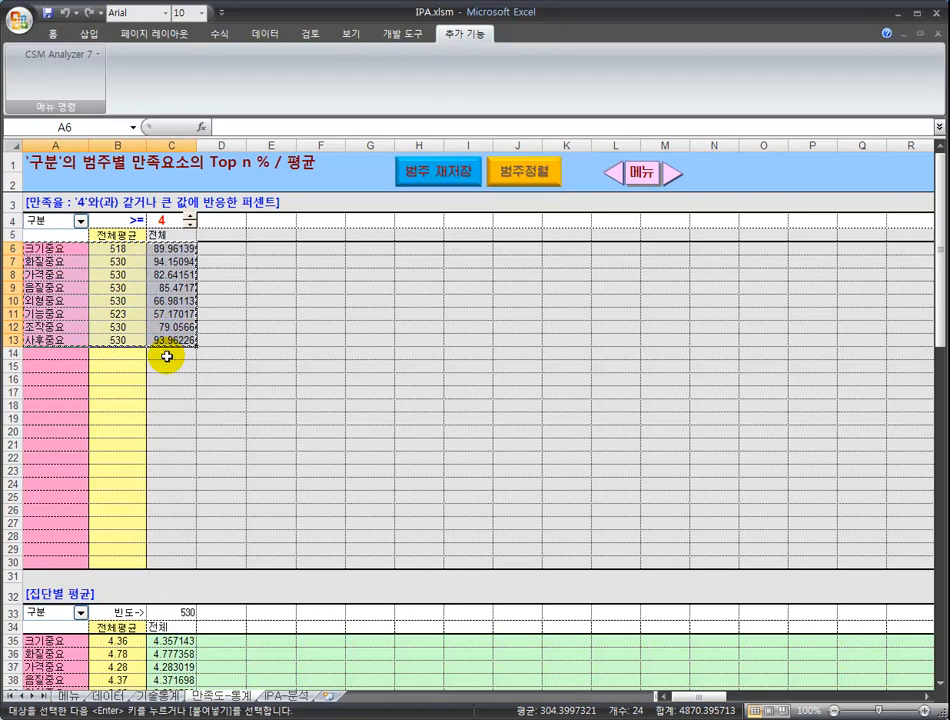
pyautogui.click(195, 719)
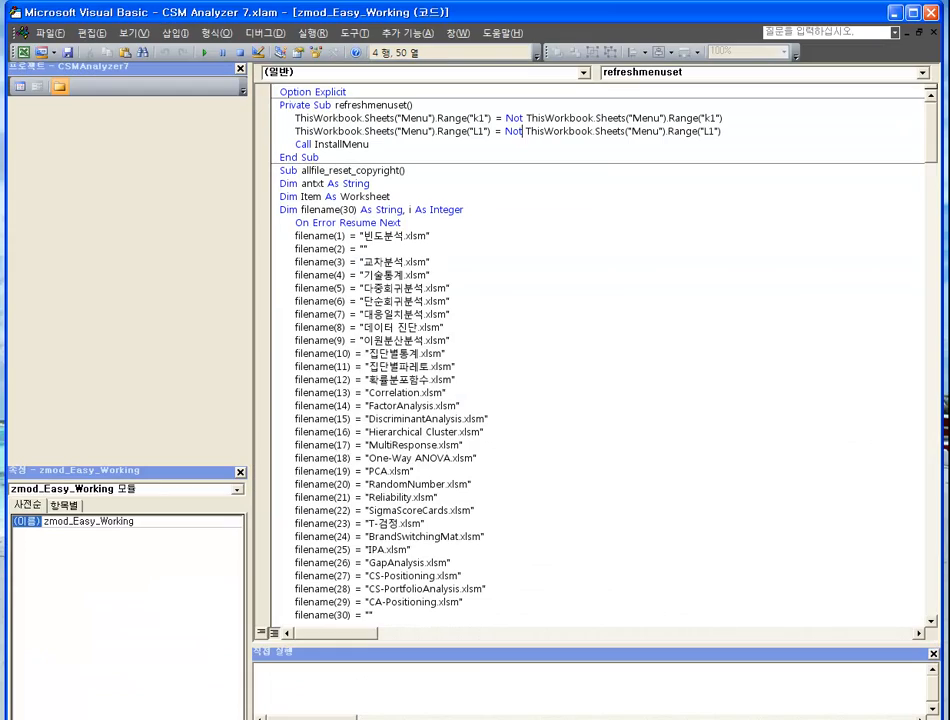
pyautogui.click(150, 719)
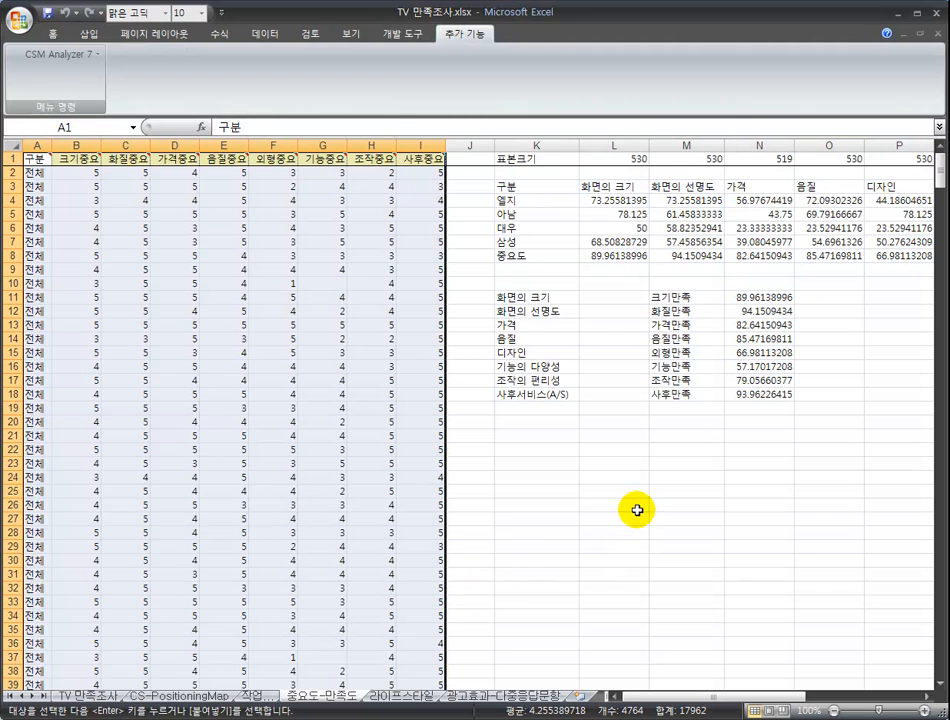
pyautogui.click(686, 297)
pyautogui.rightClick(686, 297)
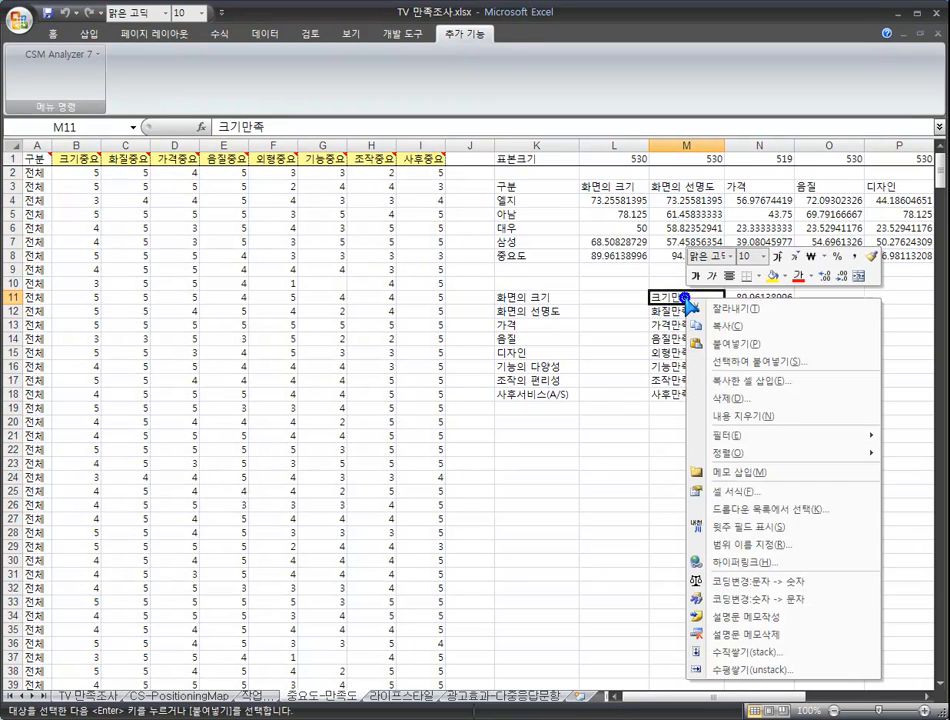
pyautogui.click(704, 359)
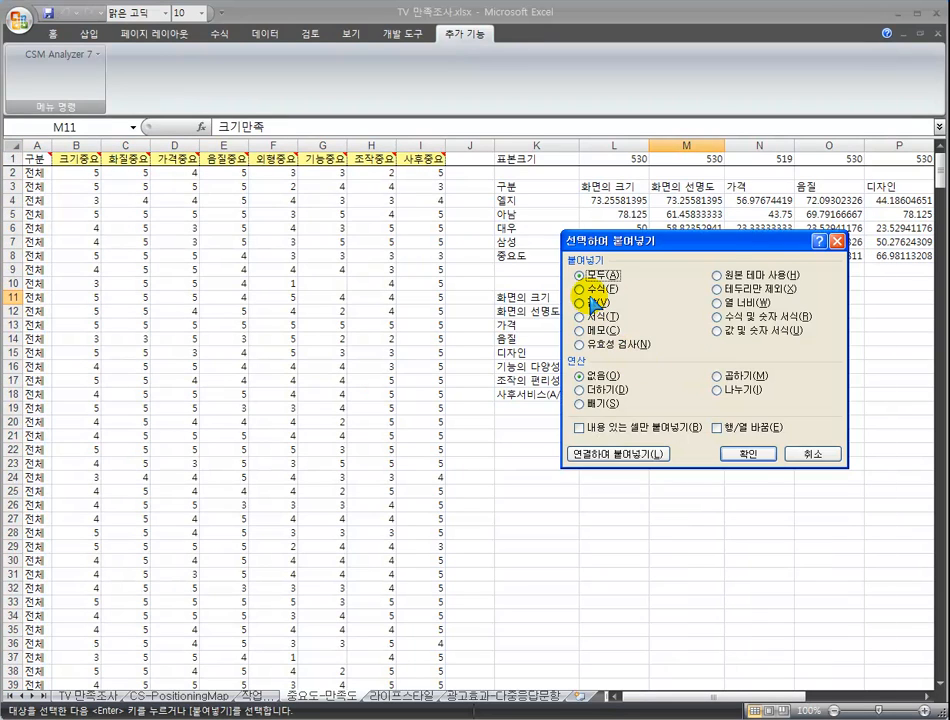
pyautogui.click(596, 305)
pyautogui.press('Return')
# Paste the copied Top n% block once more over M11:O18 on the 중요도-만족도 sheet, using the values-only option.
pyautogui.rightClick(675, 299)
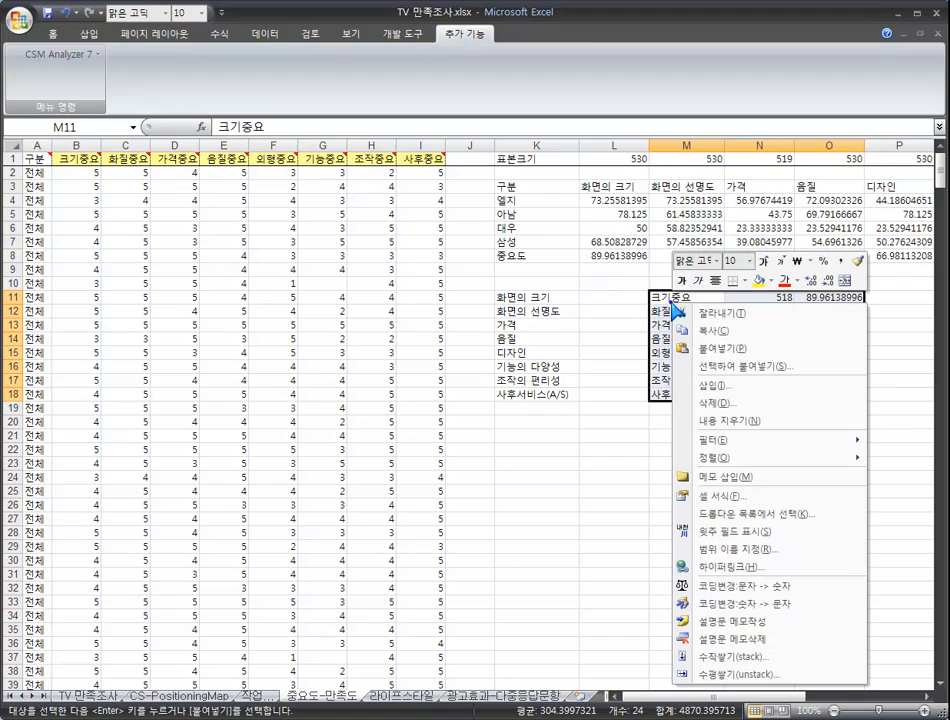
pyautogui.click(706, 367)
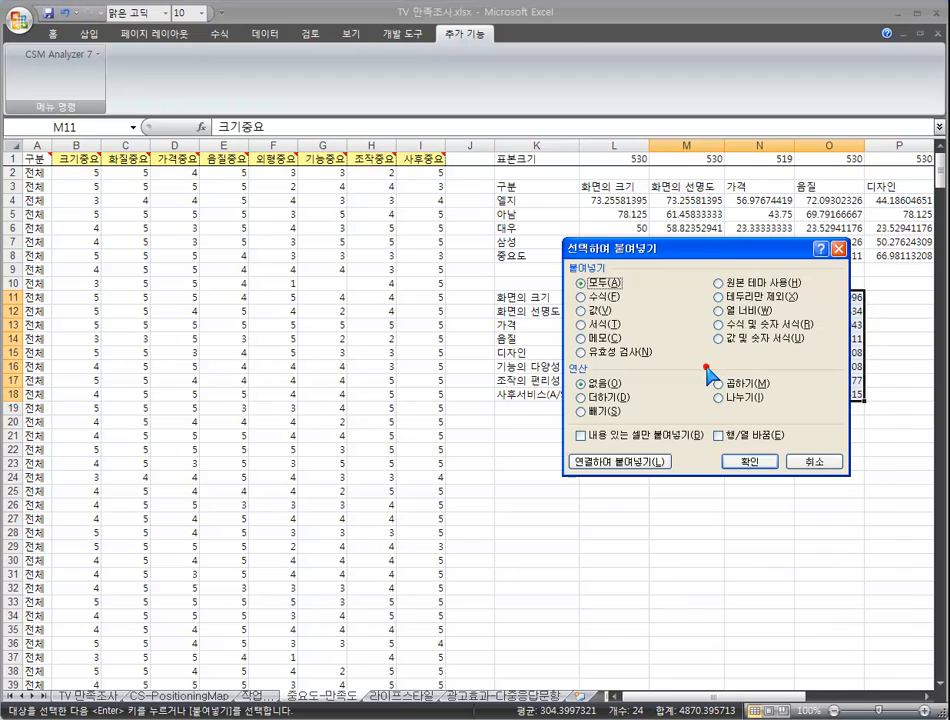
pyautogui.click(580, 311)
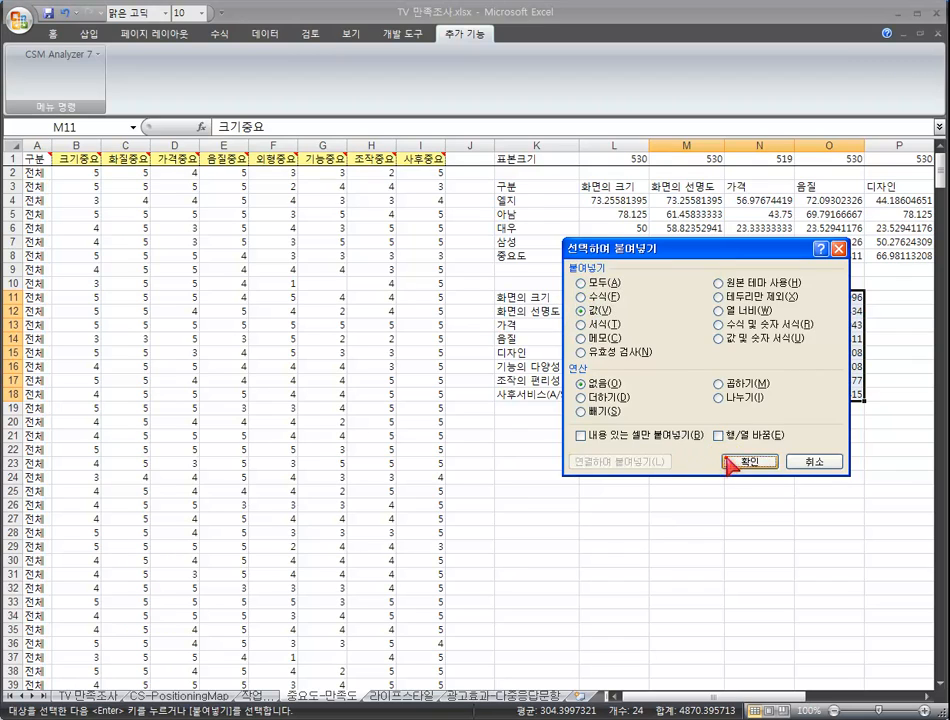
pyautogui.click(742, 461)
pyautogui.click(825, 340)
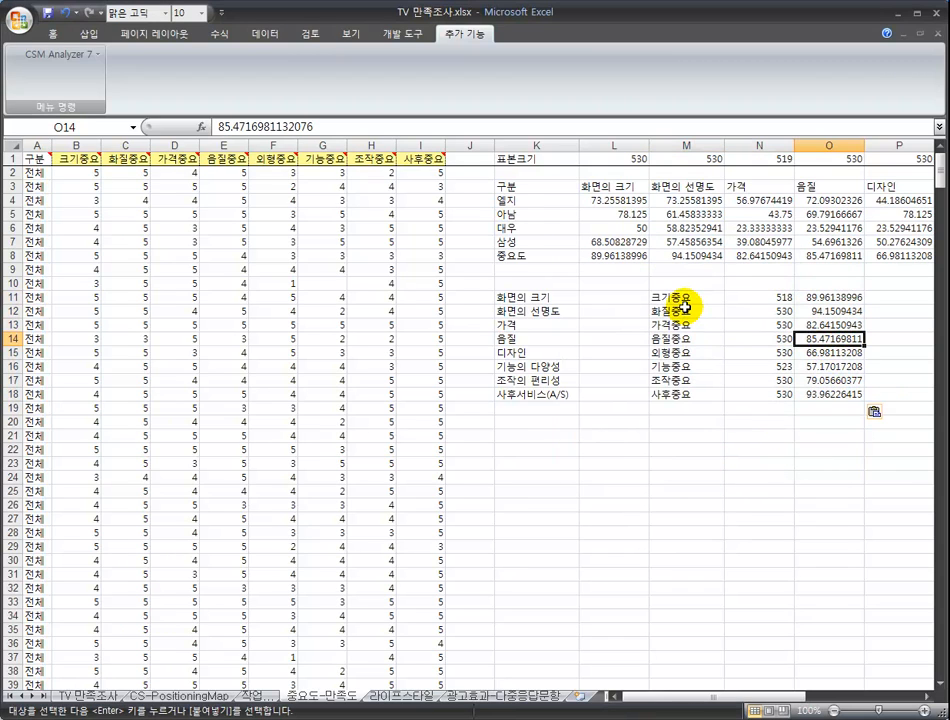
# Copy the importance percentages in O11:O18 and try to paste them at Q6 on the IPA-분석 sheet of IPA.xlsm.
pyautogui.moveTo(683, 300); pyautogui.dragTo(684, 312)
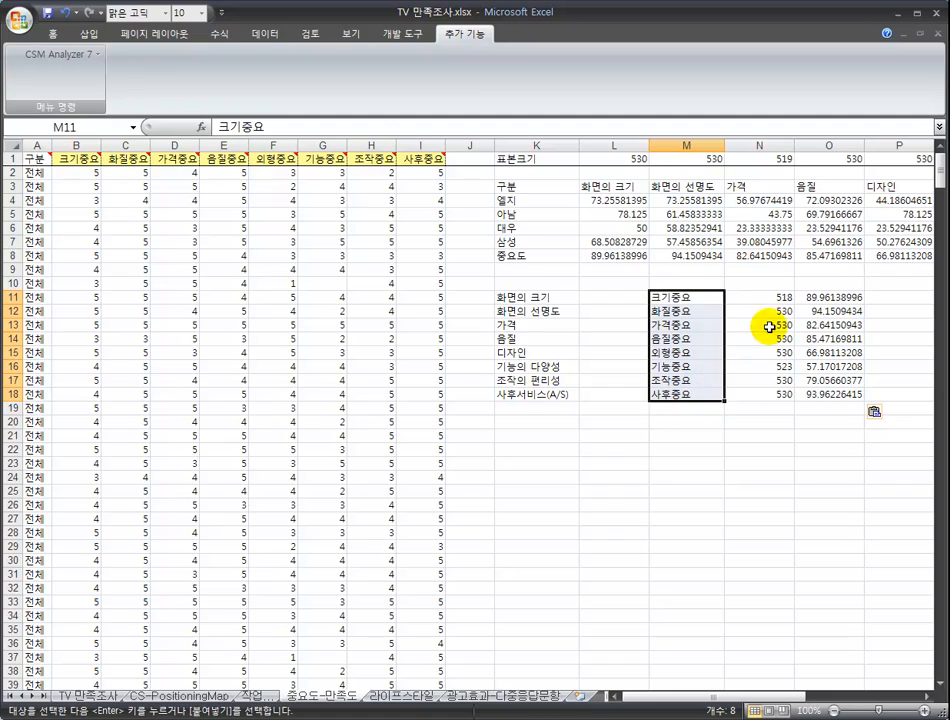
pyautogui.moveTo(829, 298); pyautogui.dragTo(829, 400)
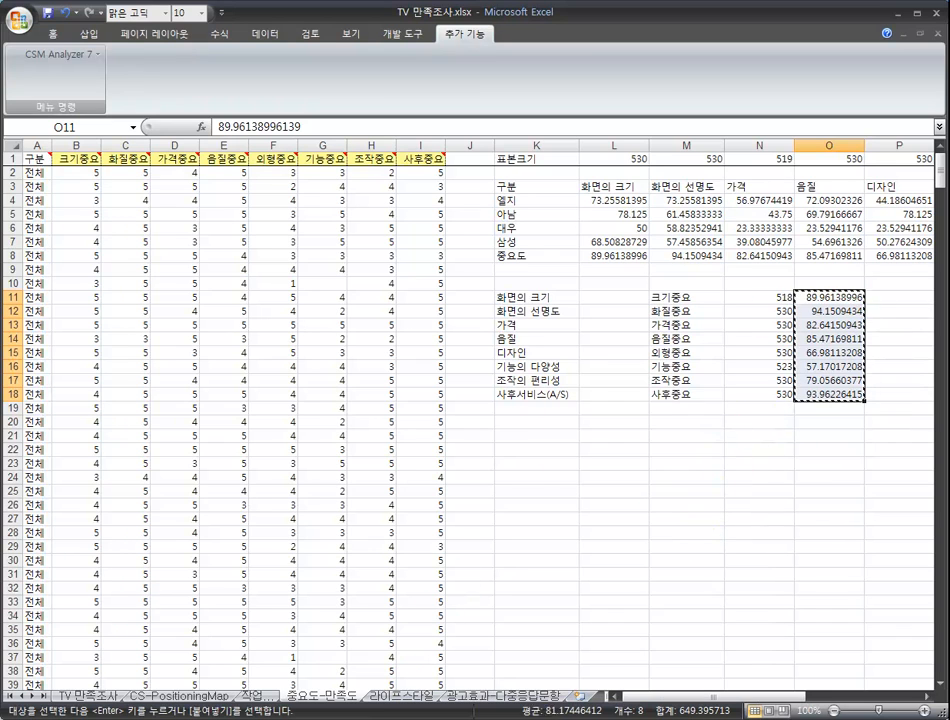
pyautogui.click(538, 718)
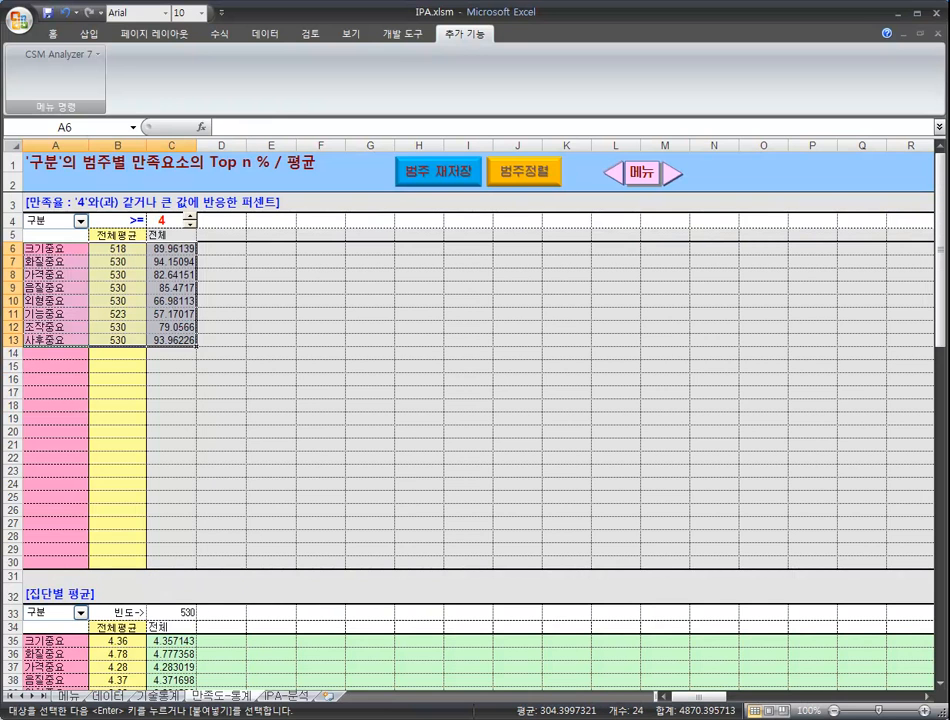
pyautogui.click(282, 697)
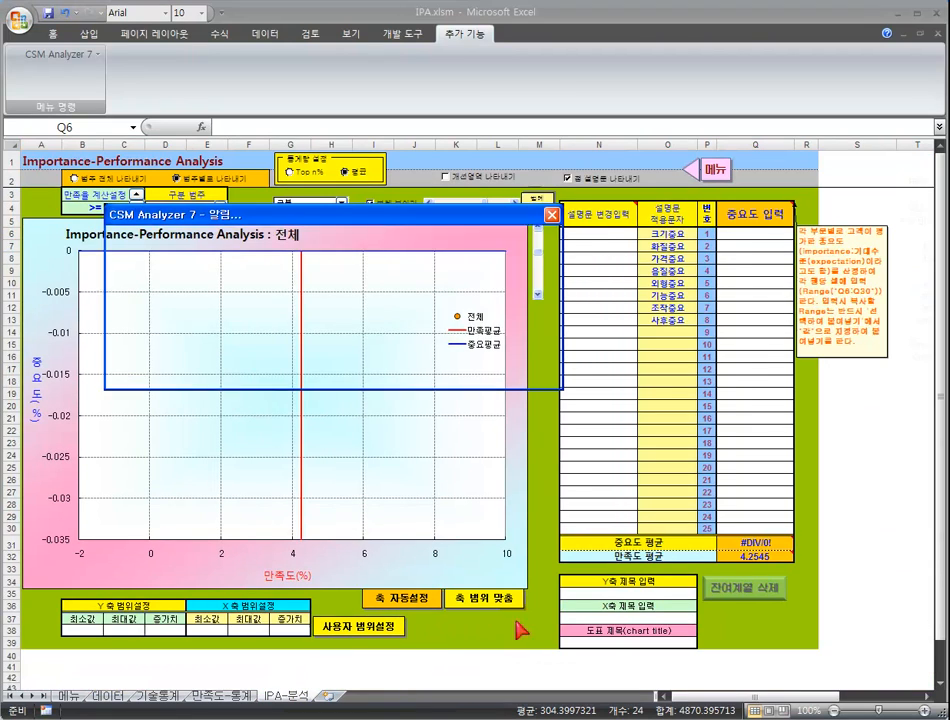
pyautogui.click(414, 368)
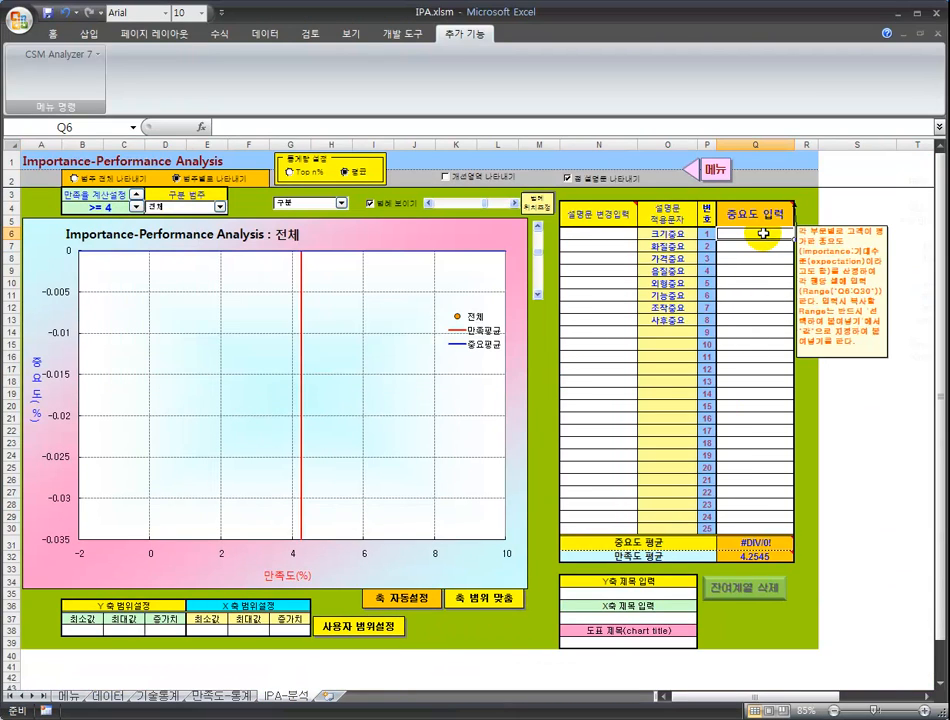
pyautogui.rightClick(763, 233)
pyautogui.click(746, 257)
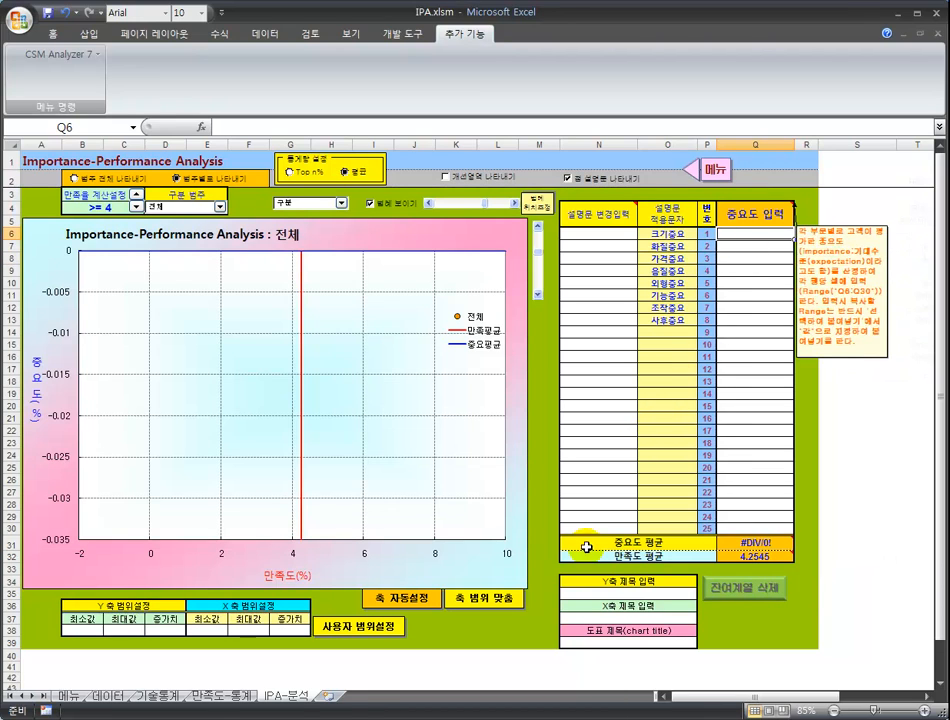
# Copy O11:O18 from TV 만족조사.xlsx again and paste it as values at Q6 in the 중요도 입력 column of IPA.xlsm.
pyautogui.click(235, 718)
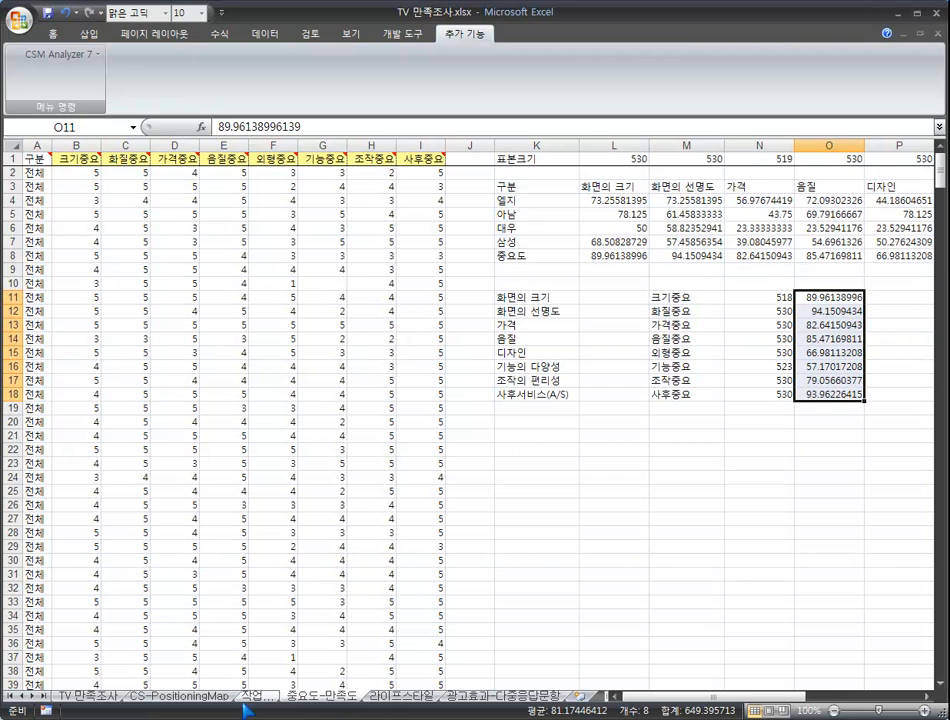
pyautogui.hotkey('ctrl', 'c')
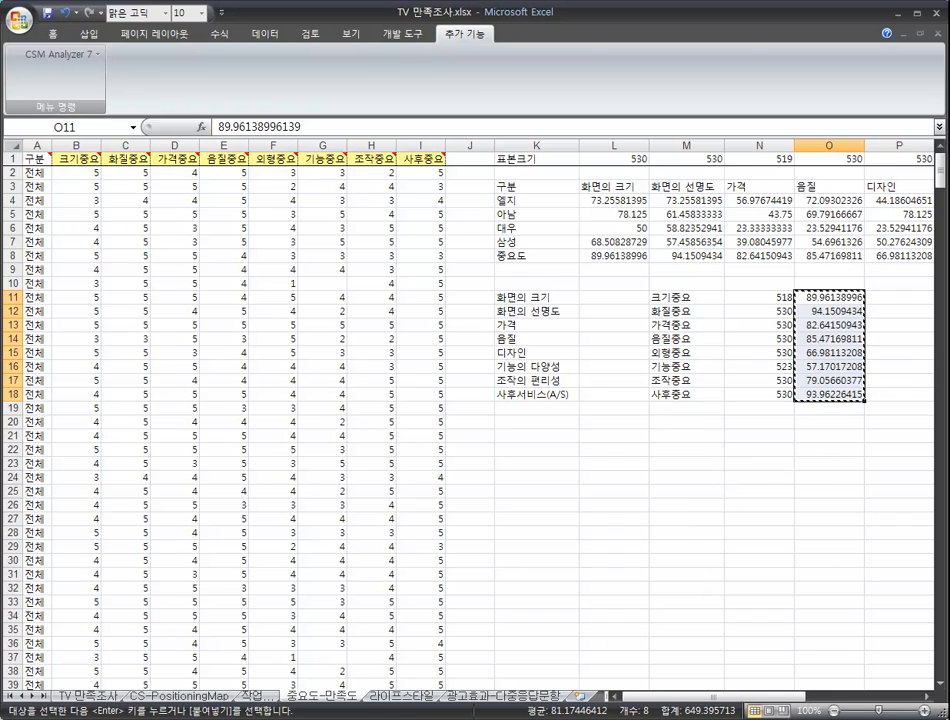
pyautogui.click(560, 718)
pyautogui.rightClick(752, 238)
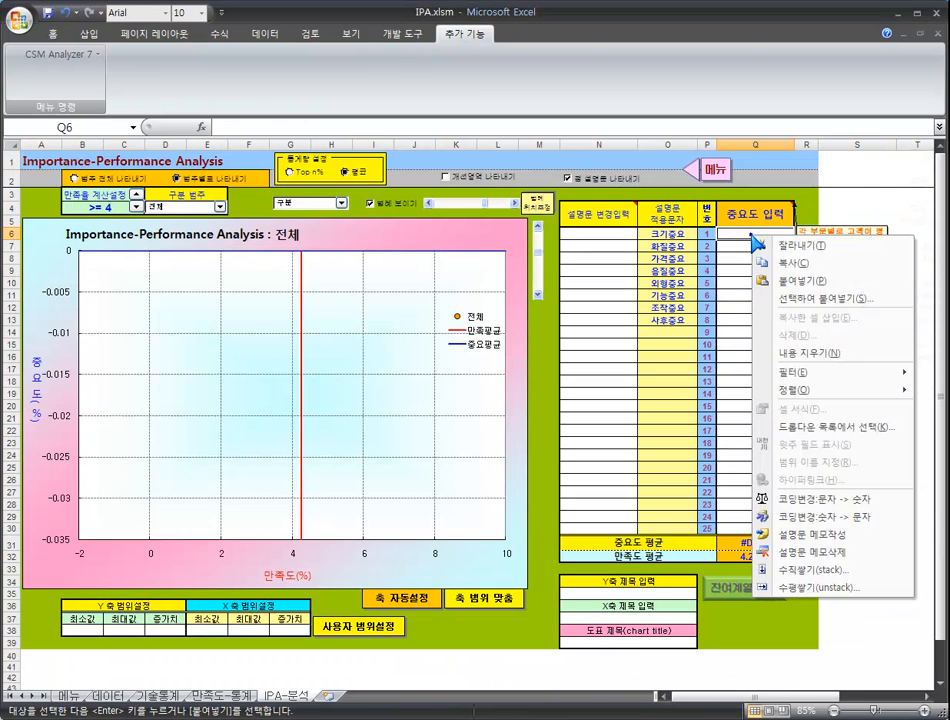
pyautogui.click(755, 298)
pyautogui.click(662, 240)
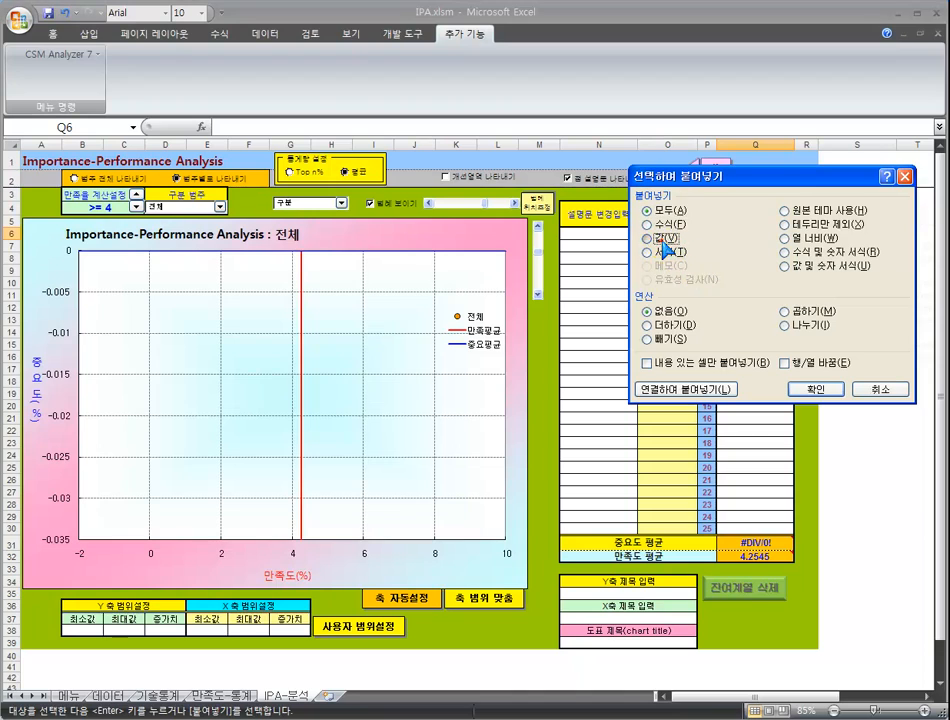
pyautogui.click(814, 390)
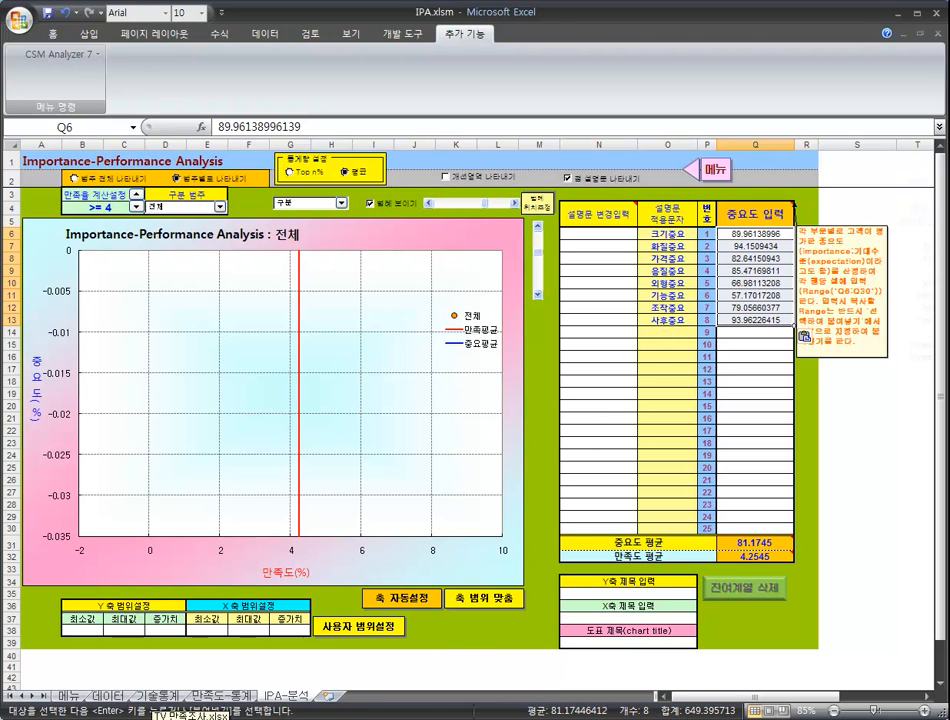
# Check the statistics sheets and source importance values, and display the IPA-분석 chart with its statistic set to Top n%.
pyautogui.click(154, 719)
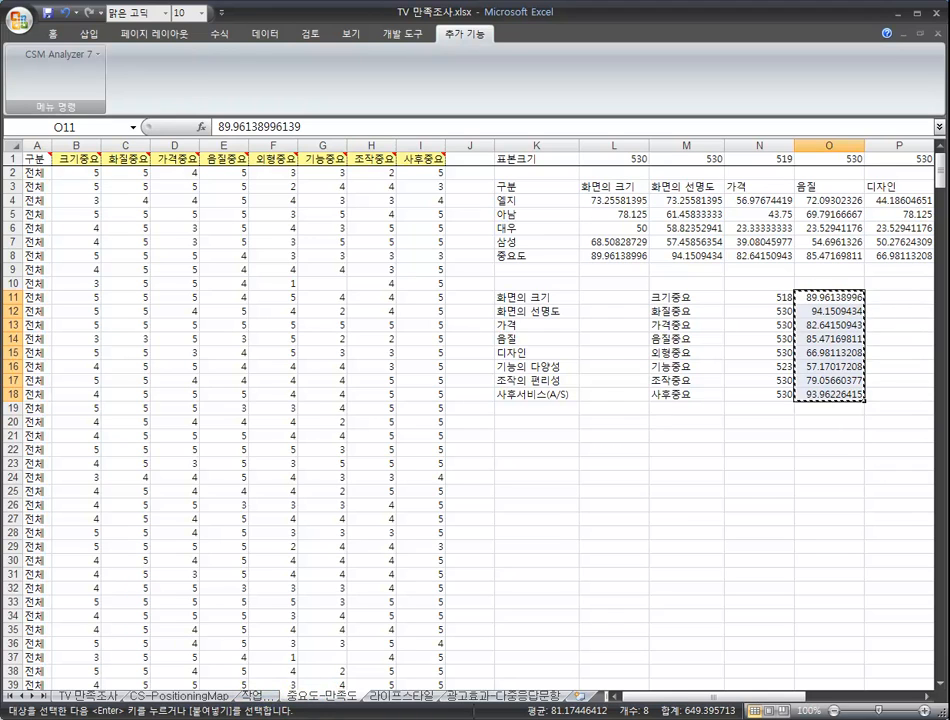
pyautogui.hotkey('alt', 'Tab')
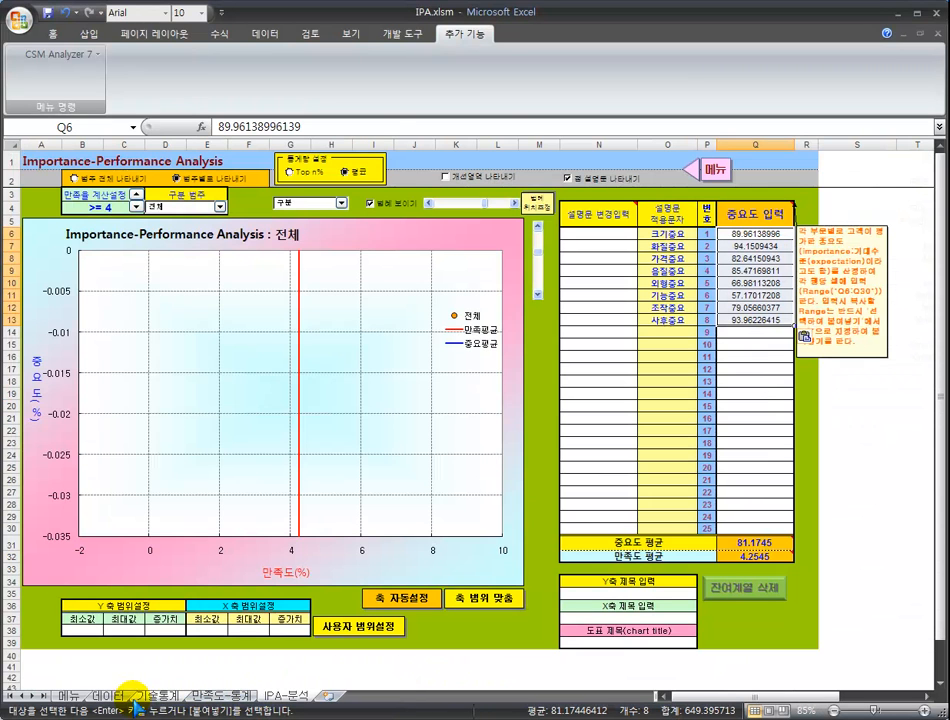
pyautogui.click(157, 696)
pyautogui.click(220, 696)
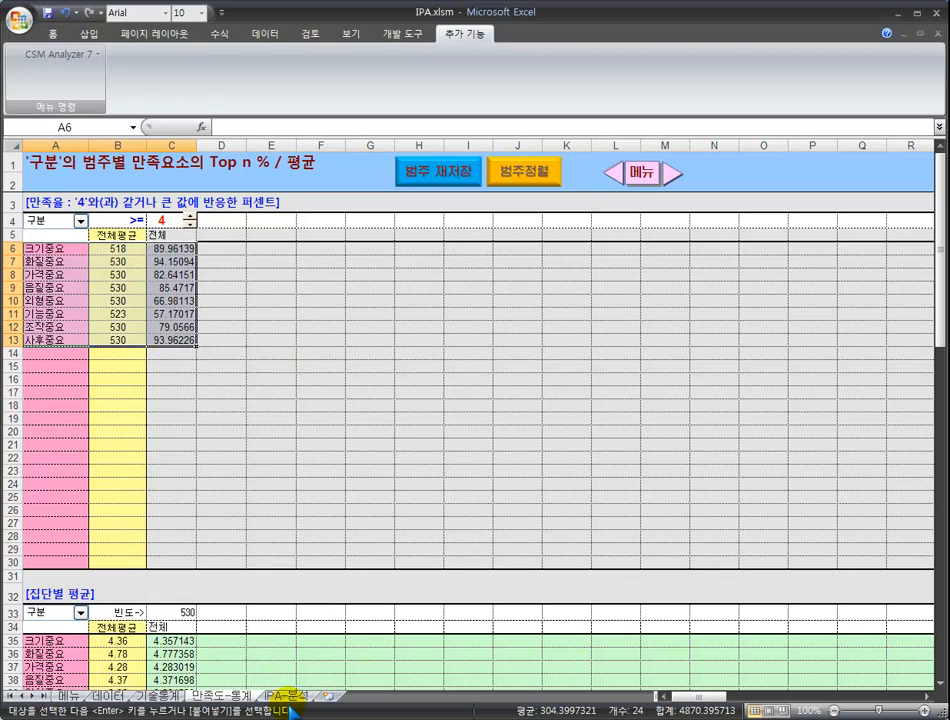
pyautogui.hotkey('alt', 'Tab')
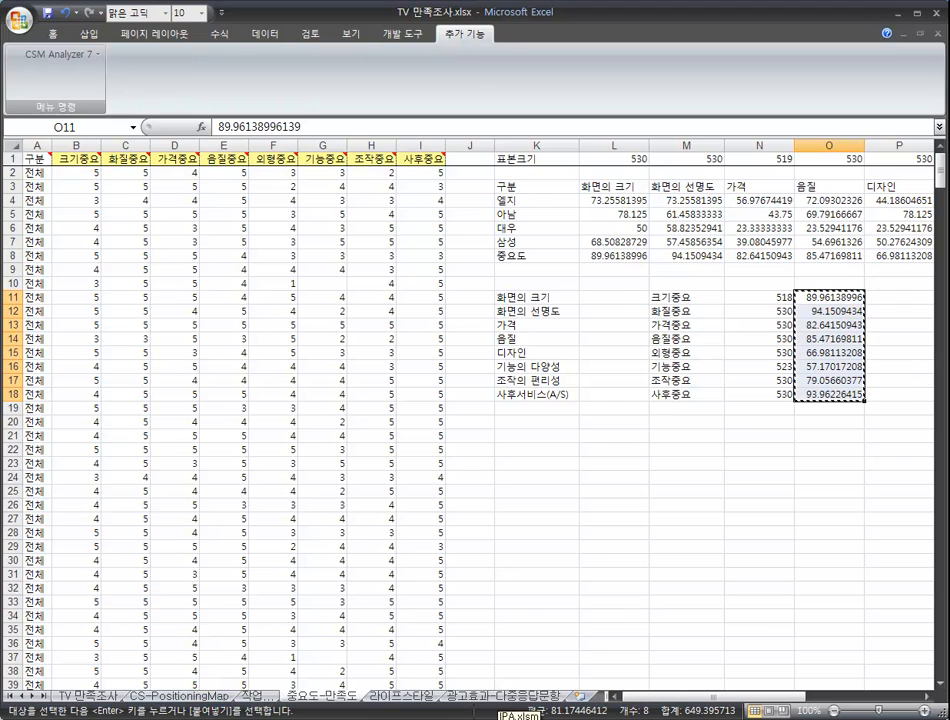
pyautogui.click(502, 719)
pyautogui.click(300, 696)
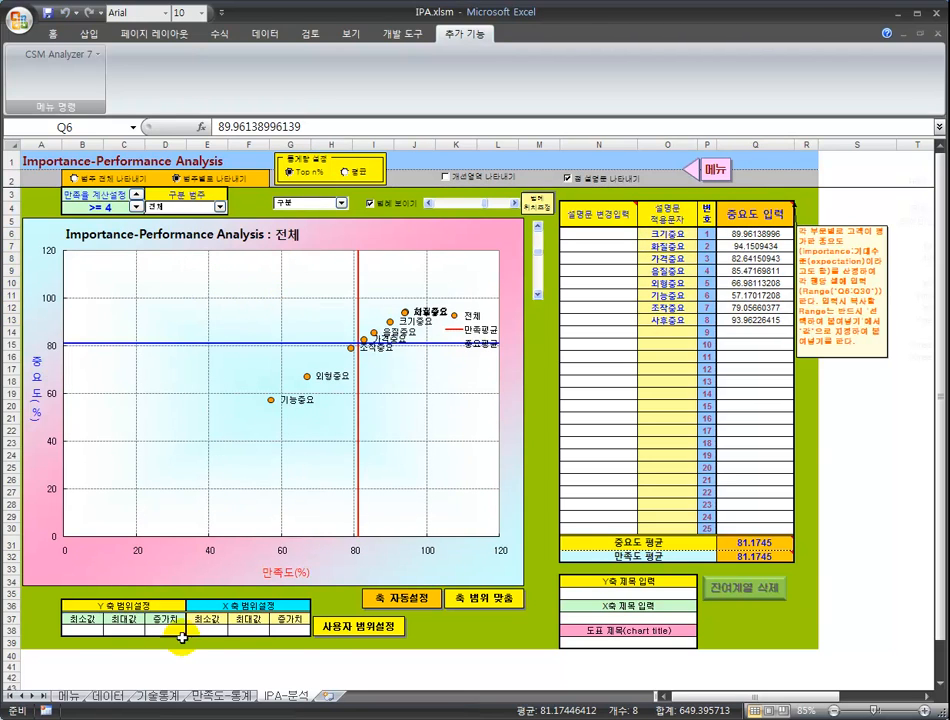
# Connect the 17-variable CS-PositioningMap data to IPA.xlsm's 데이터 sheet with 소유제품2 as group variable, and set the 종합만족 column to 지정않음.
pyautogui.click(115, 698)
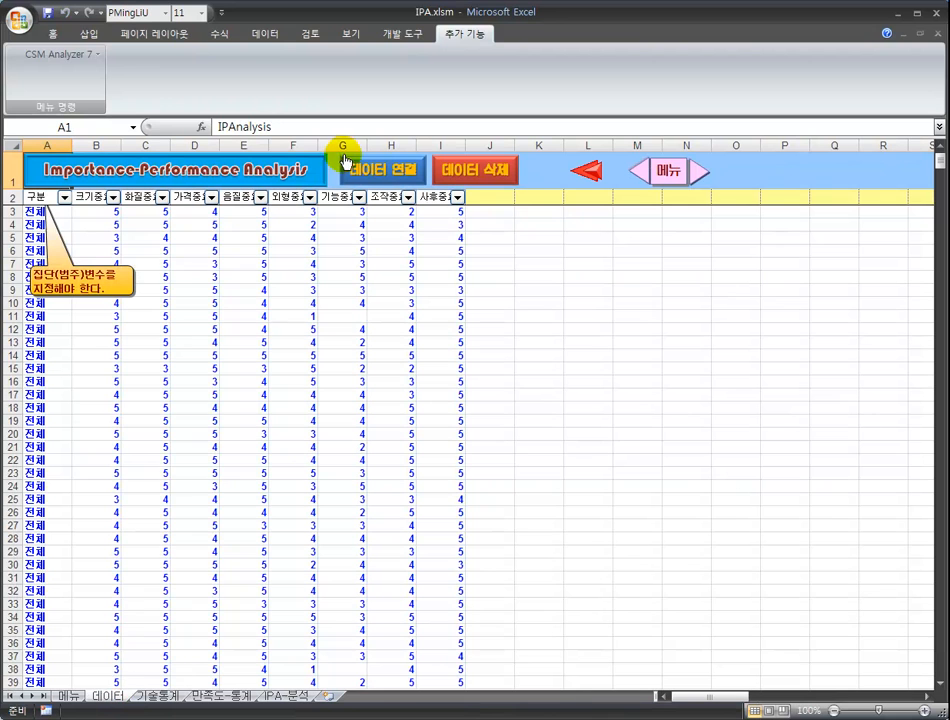
pyautogui.click(379, 177)
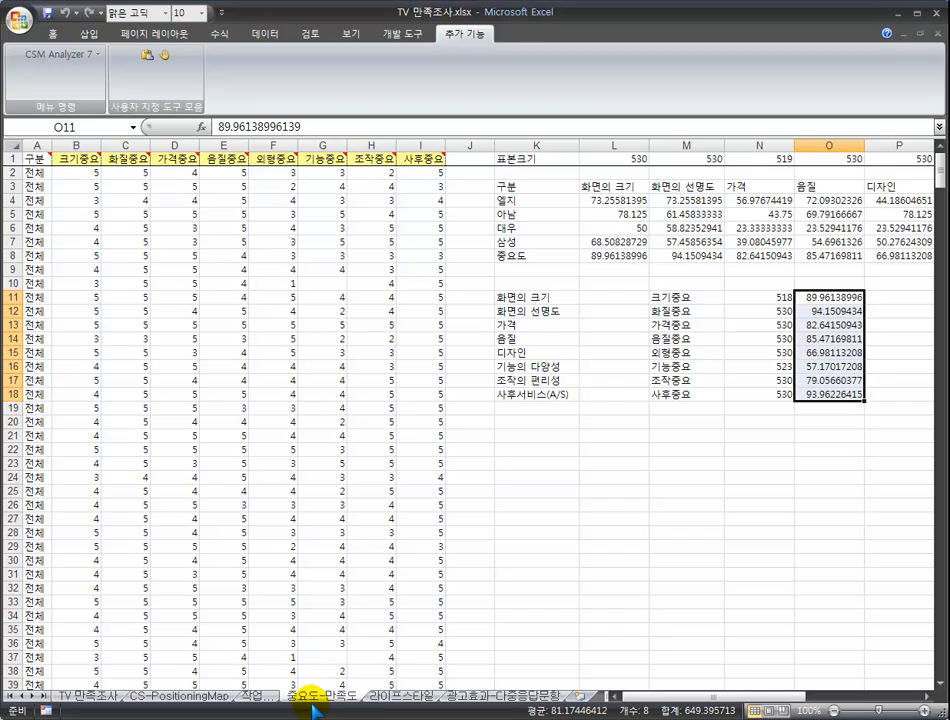
pyautogui.click(205, 697)
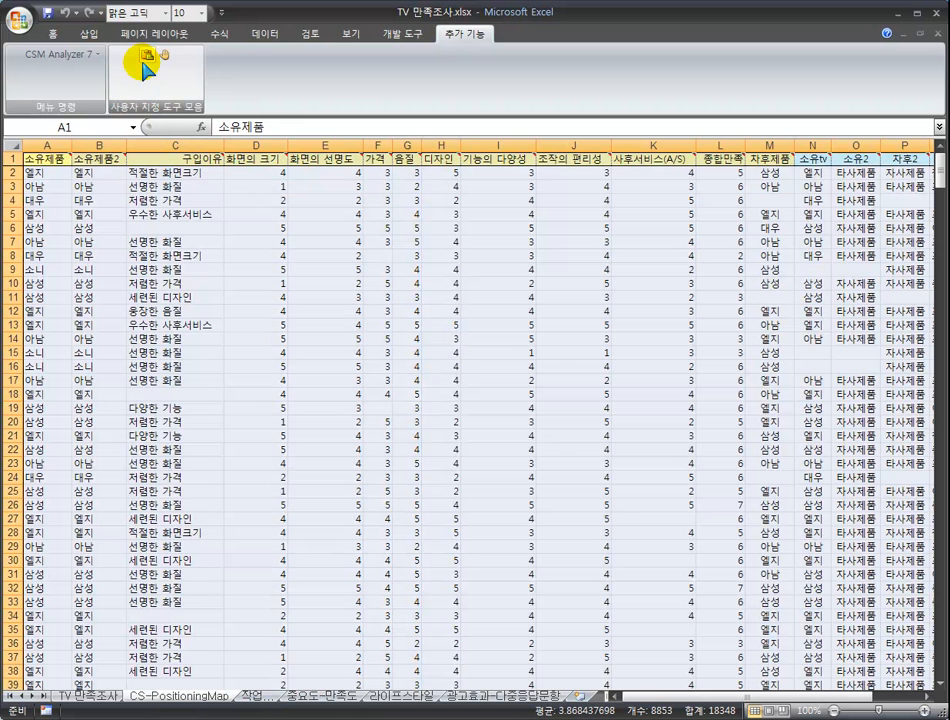
pyautogui.click(146, 62)
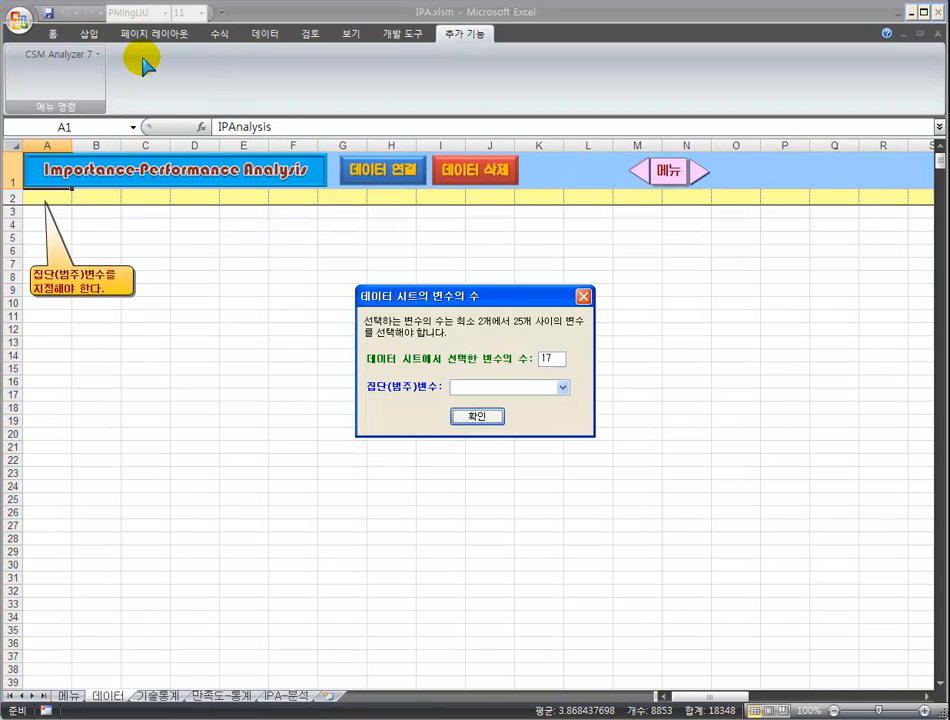
pyautogui.click(505, 386)
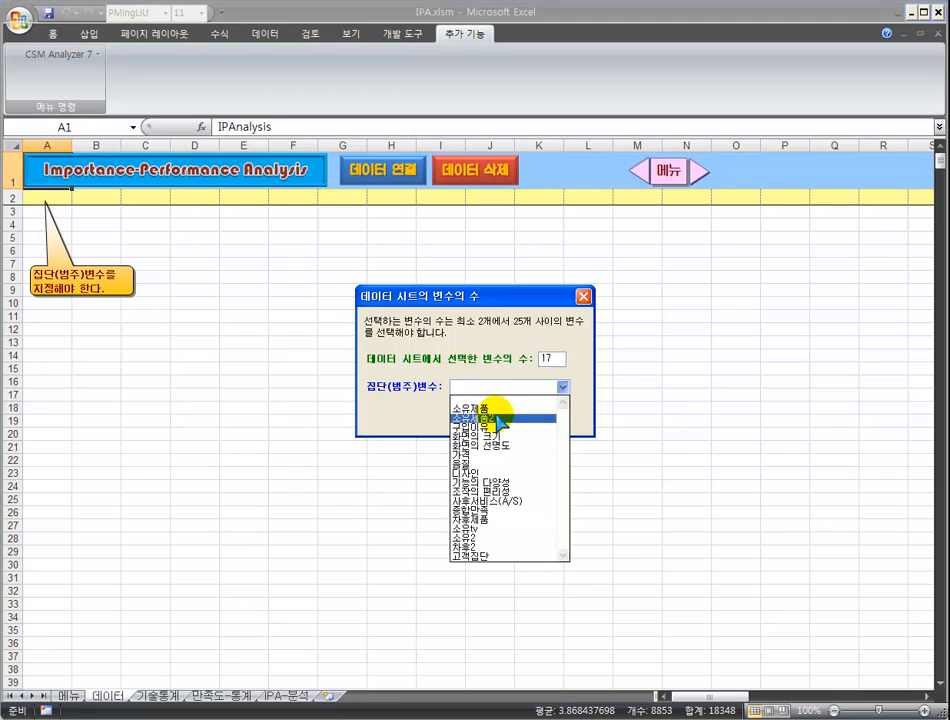
pyautogui.click(496, 417)
pyautogui.click(490, 418)
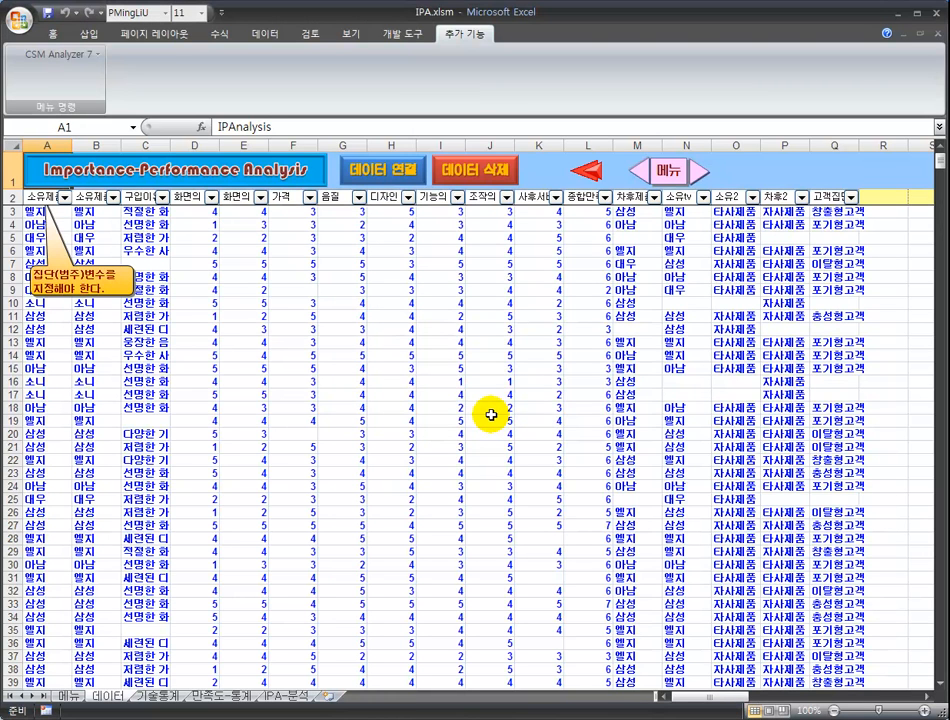
pyautogui.click(600, 197)
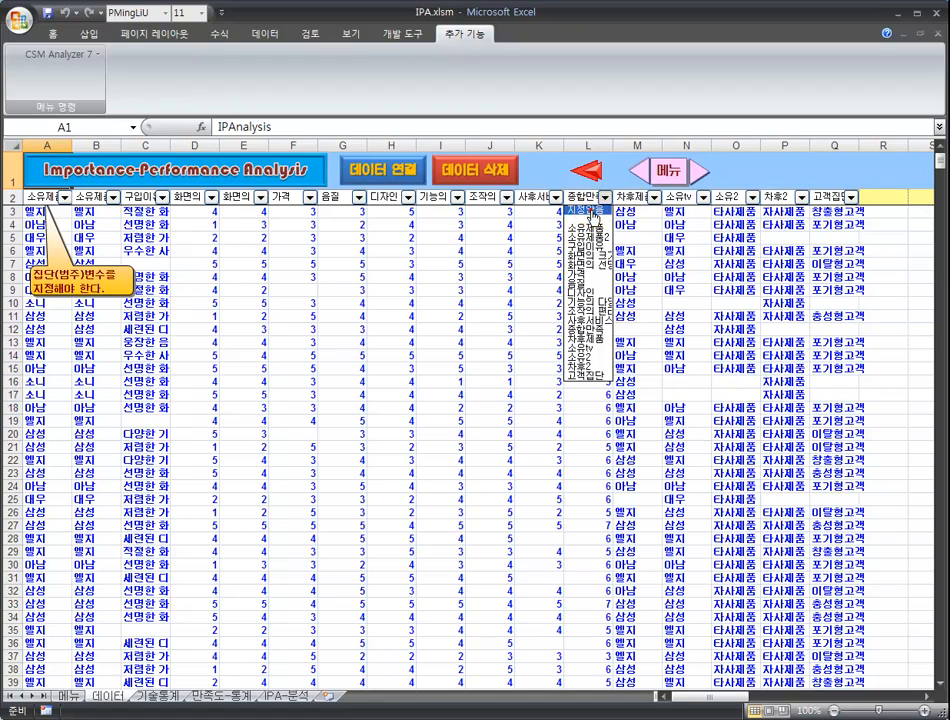
pyautogui.click(591, 212)
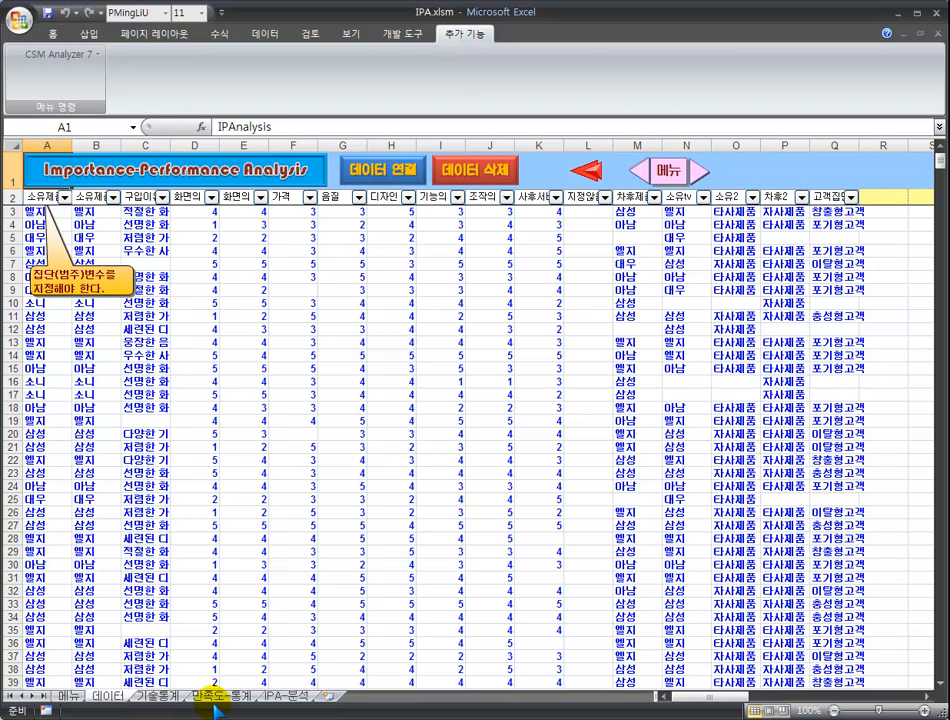
# Show all categories together on the IPA-분석 chart and raise its legend to the upper edge of the chart.
pyautogui.click(287, 697)
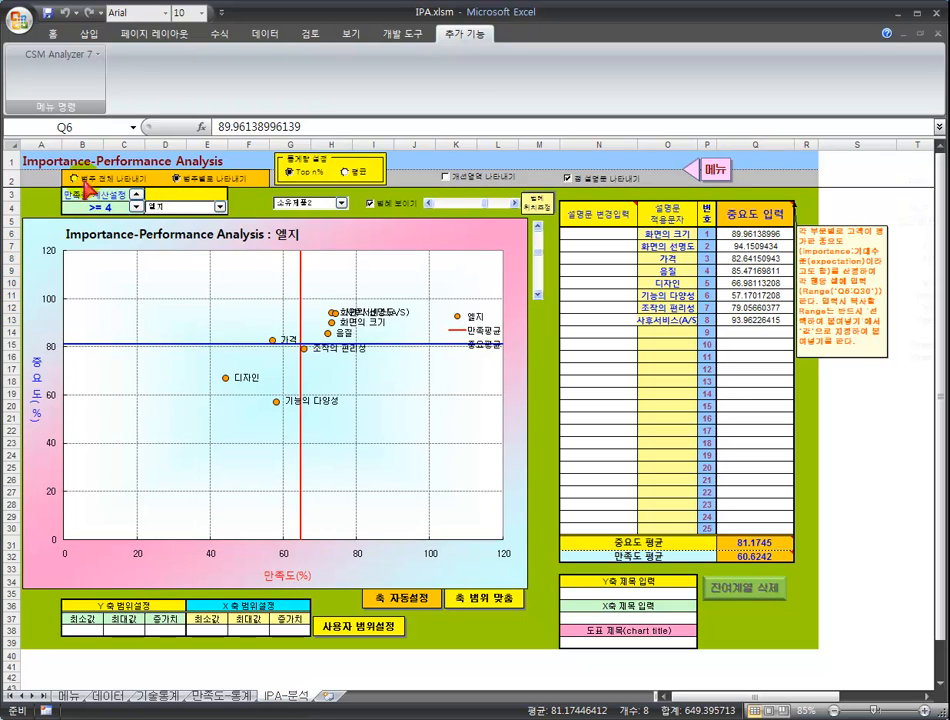
pyautogui.click(75, 178)
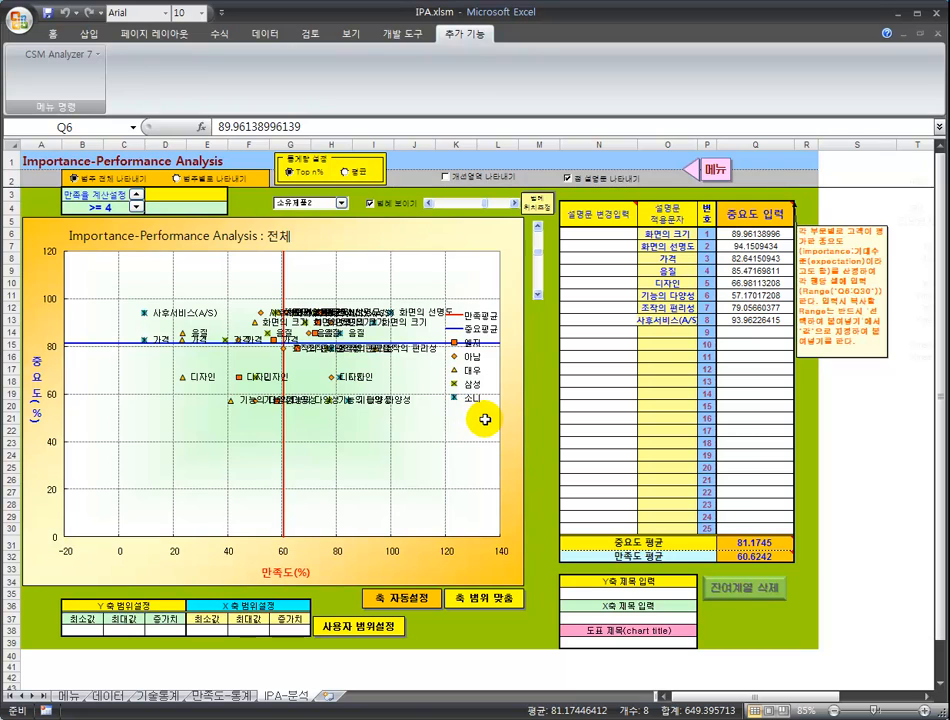
pyautogui.click(540, 229)
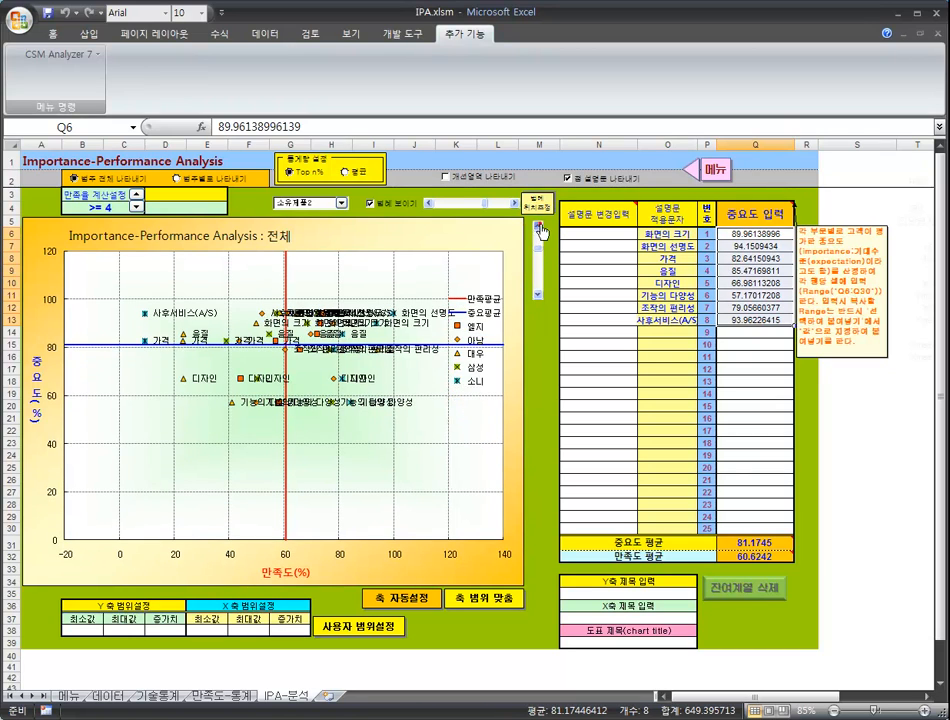
pyautogui.click(539, 238)
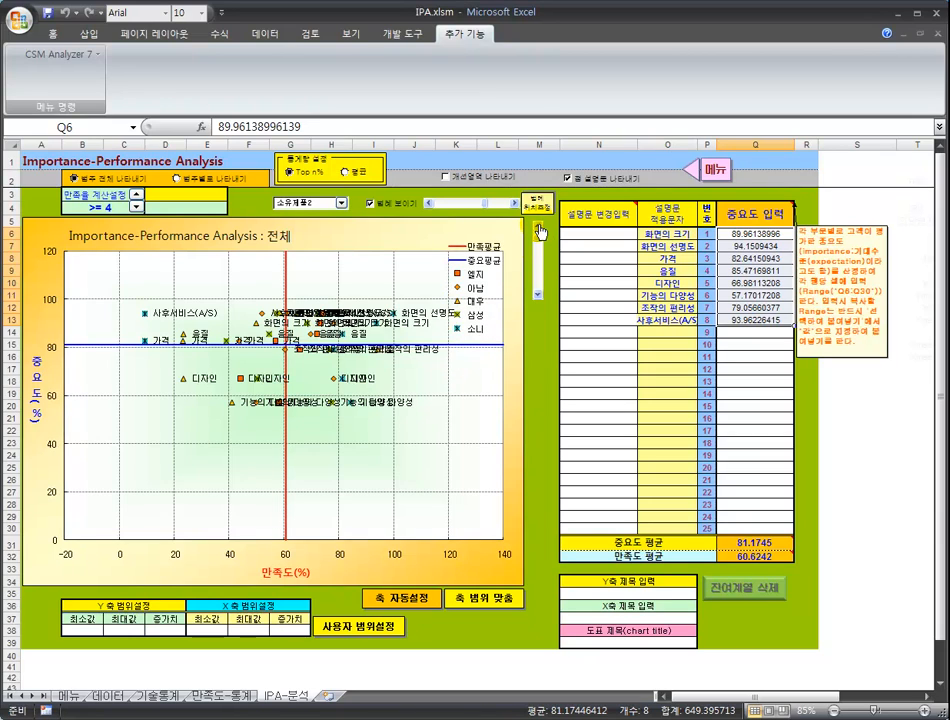
pyautogui.click(538, 226)
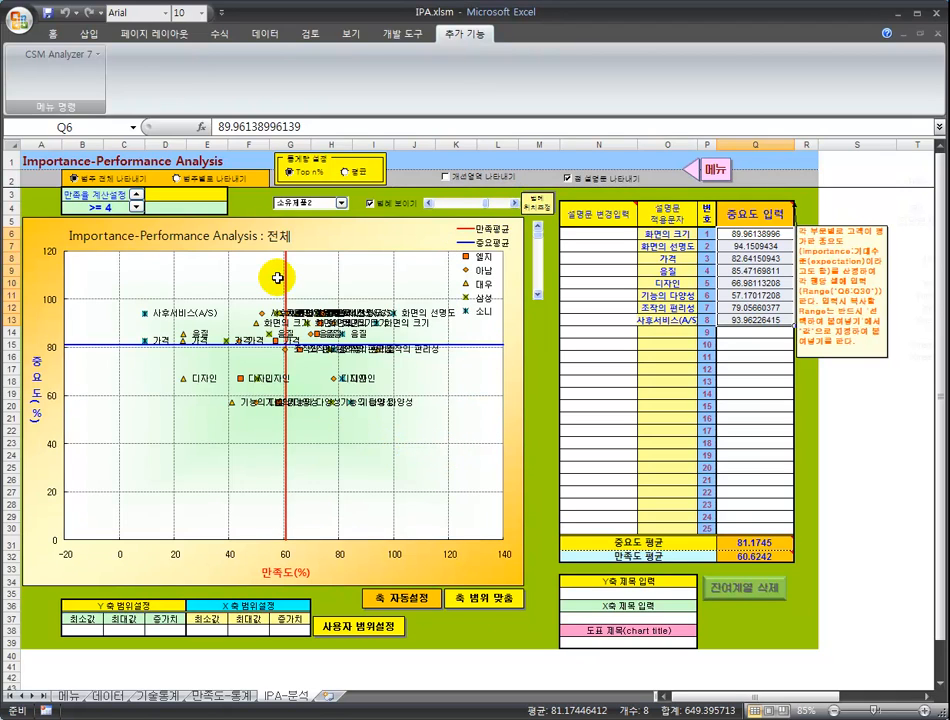
# Switch the IPA-분석 chart to the per-category display, 범주별로 나타내기.
pyautogui.click(750, 248)
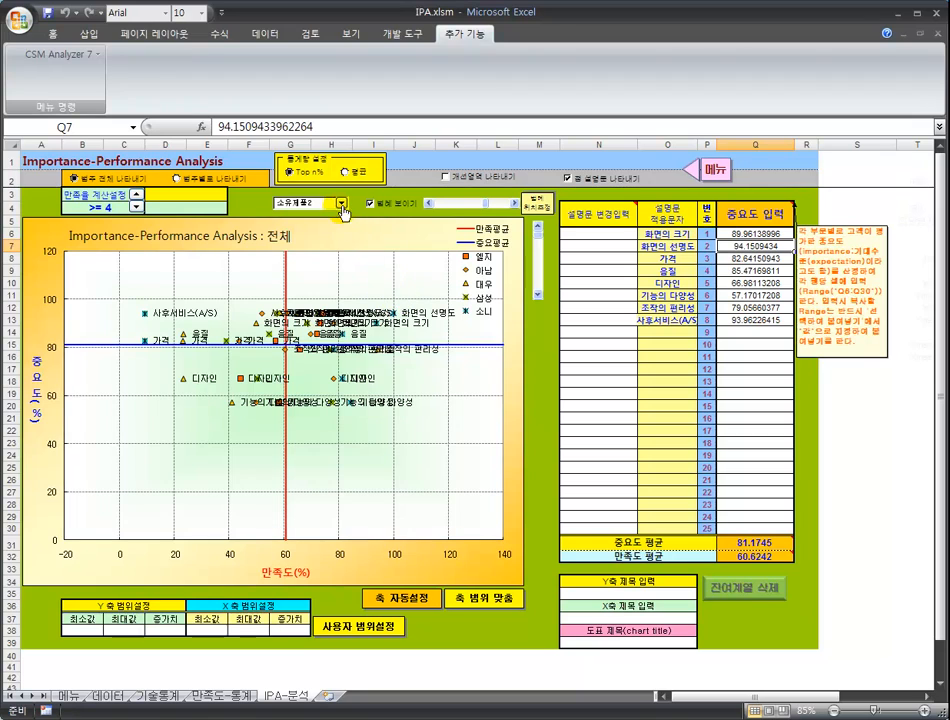
pyautogui.click(212, 179)
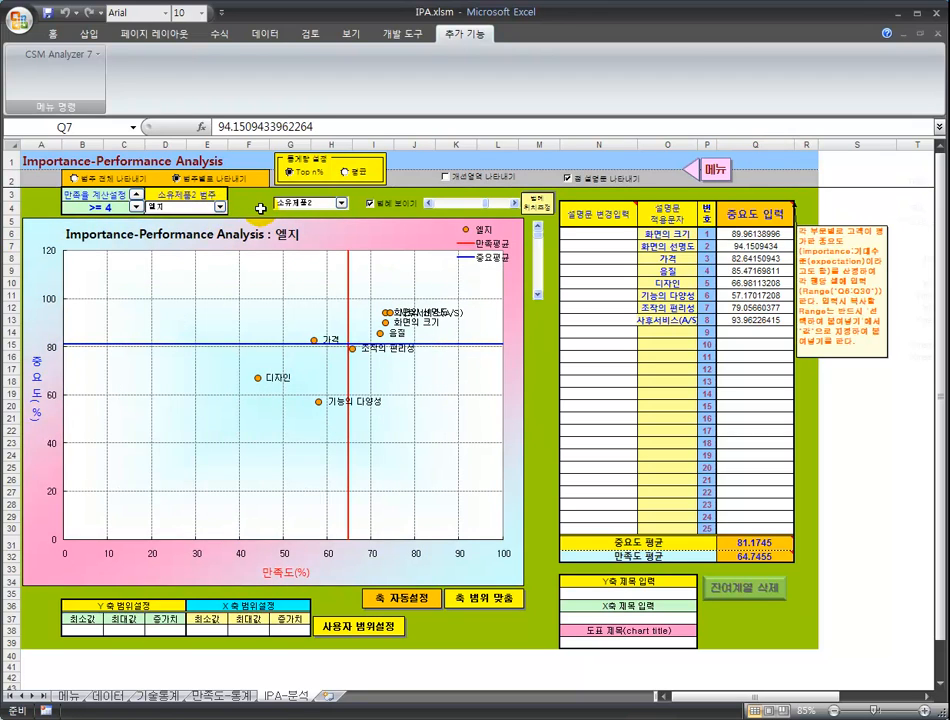
# Show the 소니 category of 소유제품2 on the IPA-분석 chart.
pyautogui.click(220, 207)
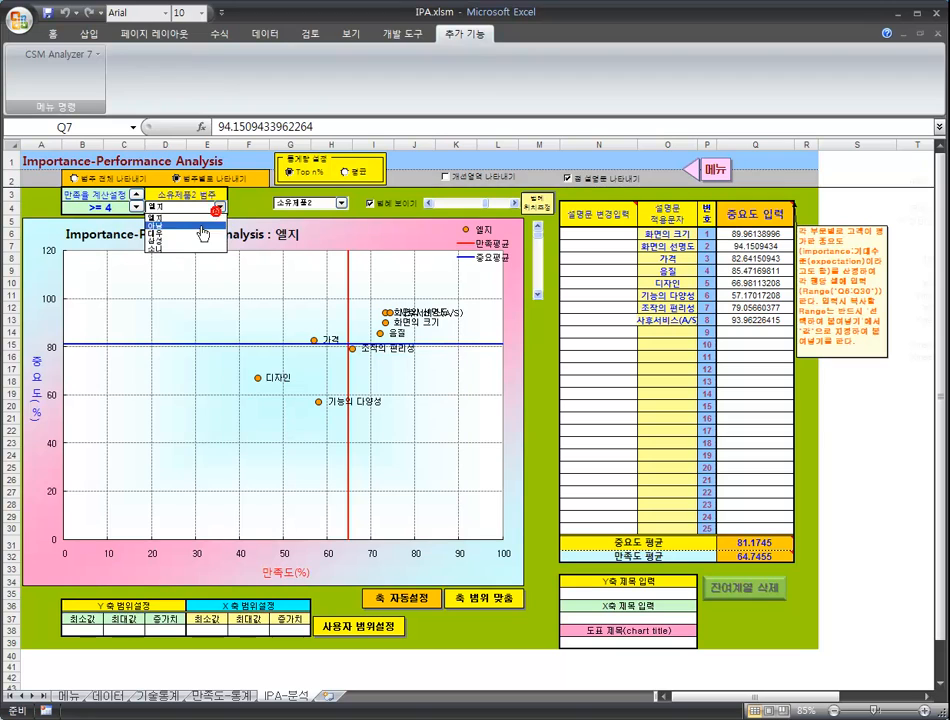
pyautogui.click(157, 249)
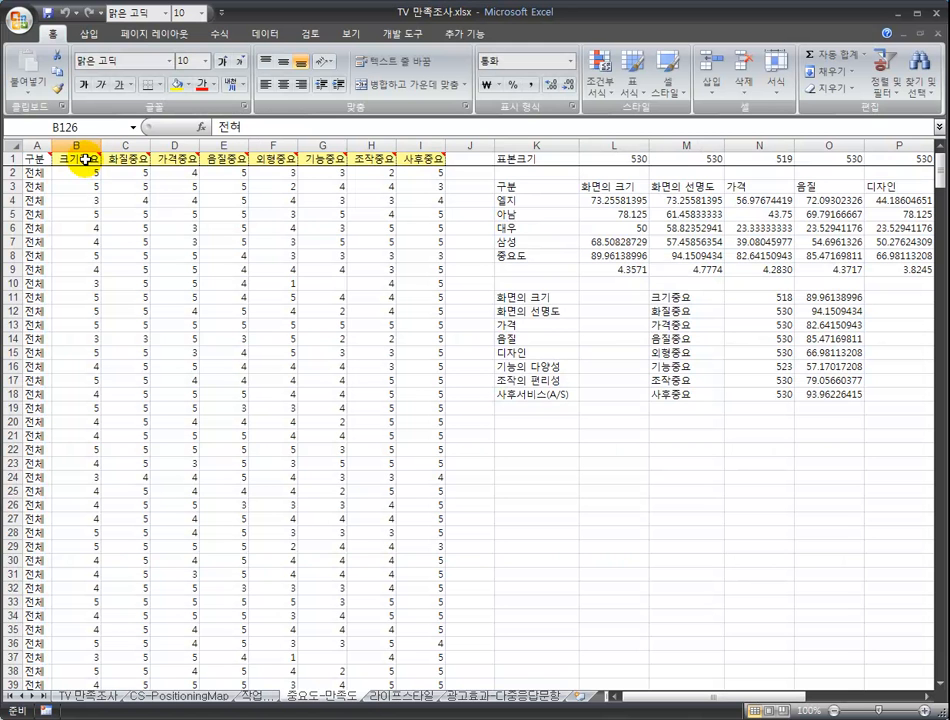
# Switch to TV 만족조사.xlsx and look through the 크기중요 responses on the 중요도-만족도 sheet.
pyautogui.click(87, 159)
pyautogui.moveTo(85, 160)
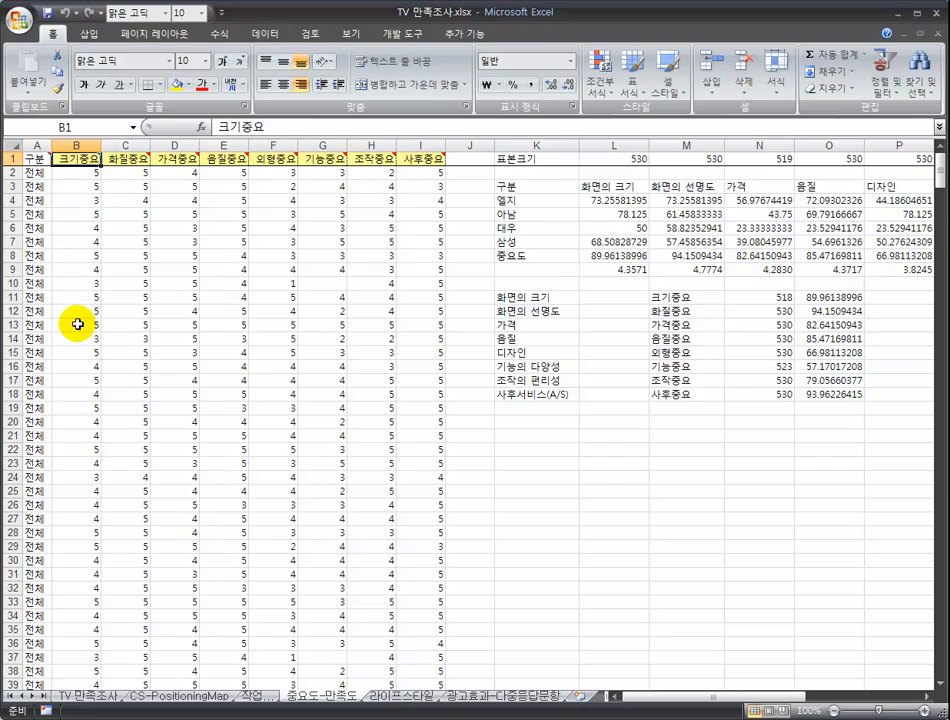
pyautogui.scroll(-20, 76, 325)
pyautogui.scroll(-20, 77, 331)
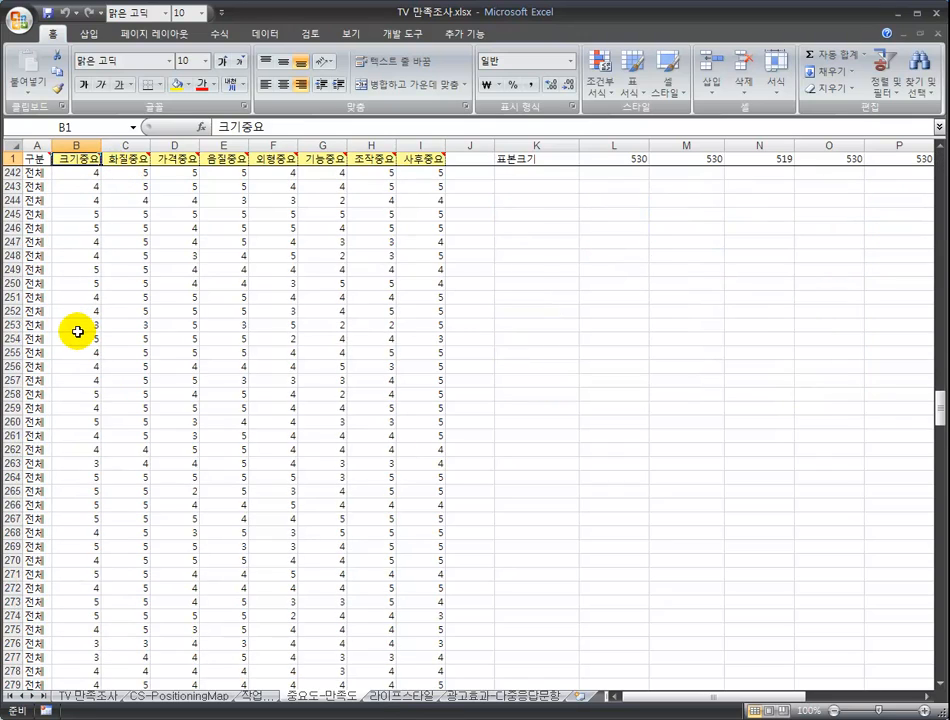
pyautogui.scroll(18, 85, 372)
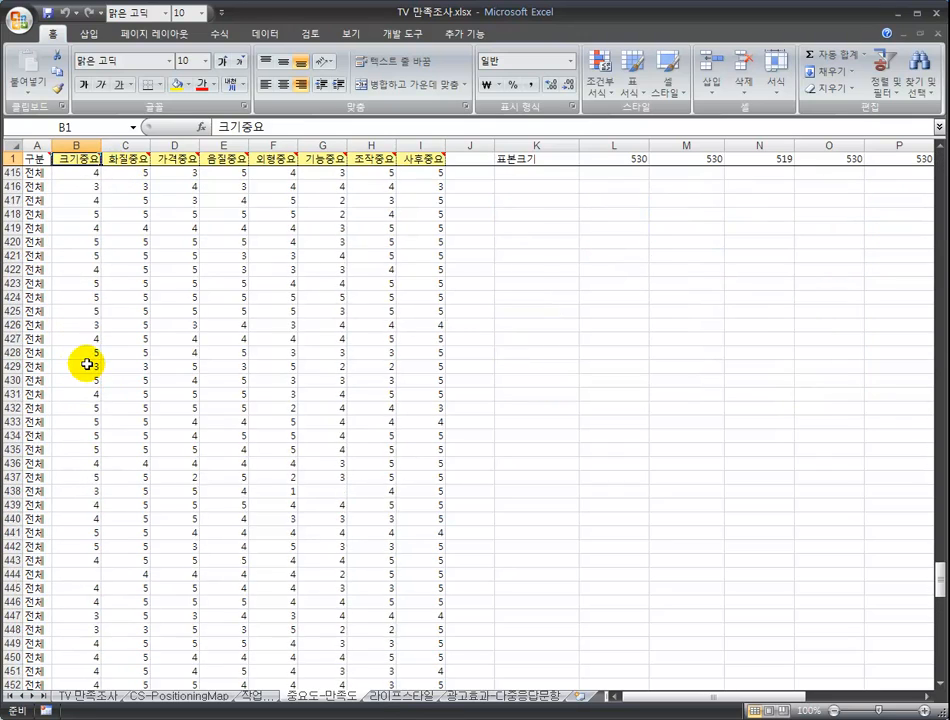
# Copy the eight importance columns AI to AP, 크기중요 through 사후중요, from the TV 만족조사 sheet.
pyautogui.click(94, 700)
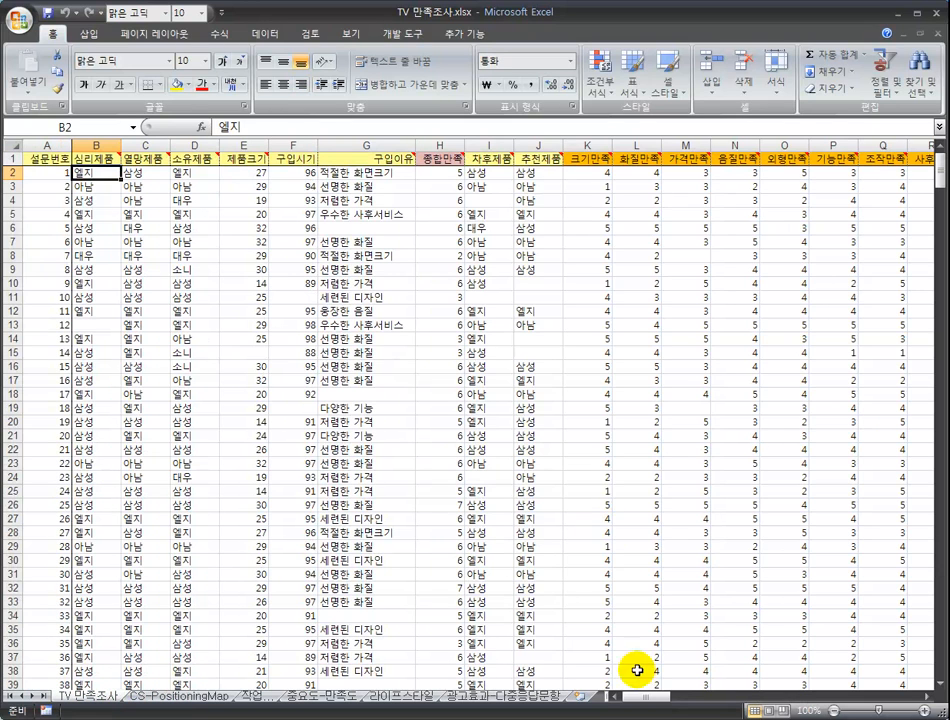
pyautogui.moveTo(653, 697); pyautogui.dragTo(775, 697)
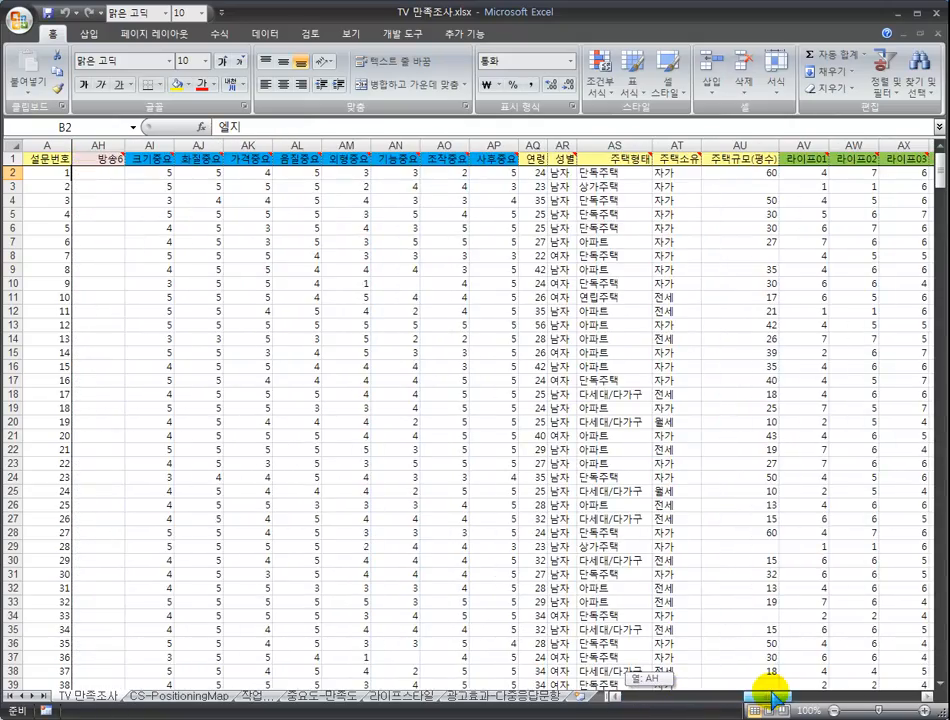
pyautogui.scroll(-20, 429, 502)
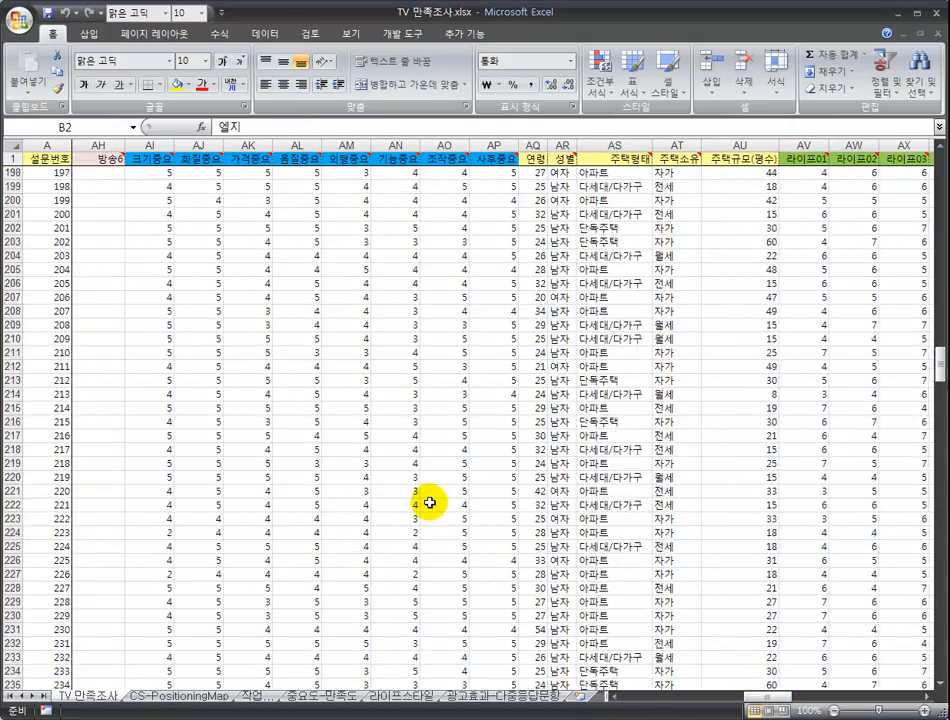
pyautogui.scroll(-20, 429, 502)
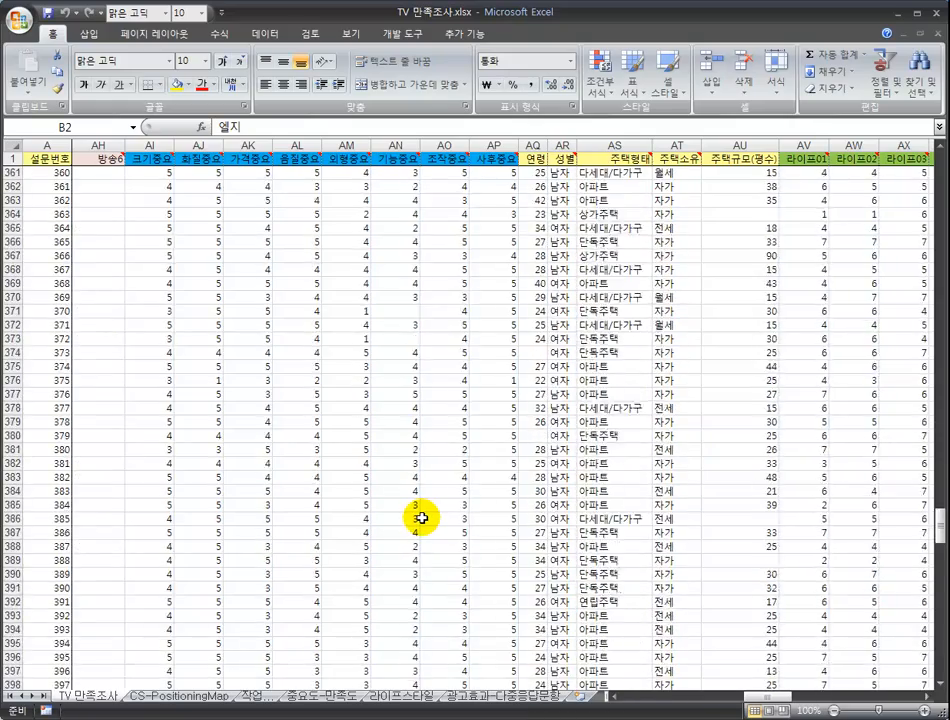
pyautogui.scroll(-20, 422, 517)
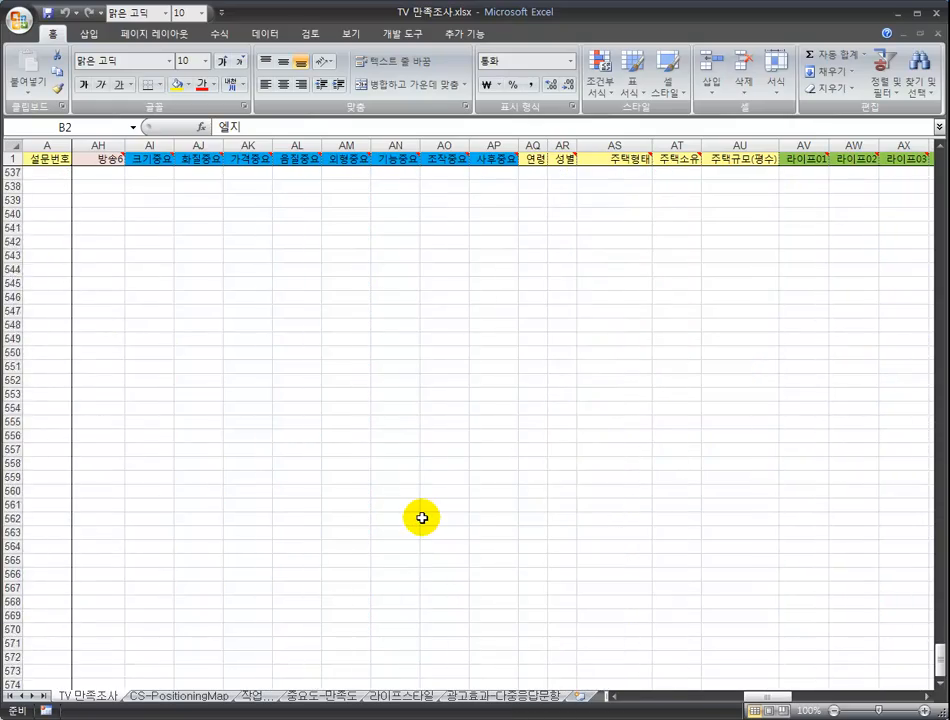
pyautogui.scroll(20, 422, 517)
pyautogui.scroll(20, 422, 512)
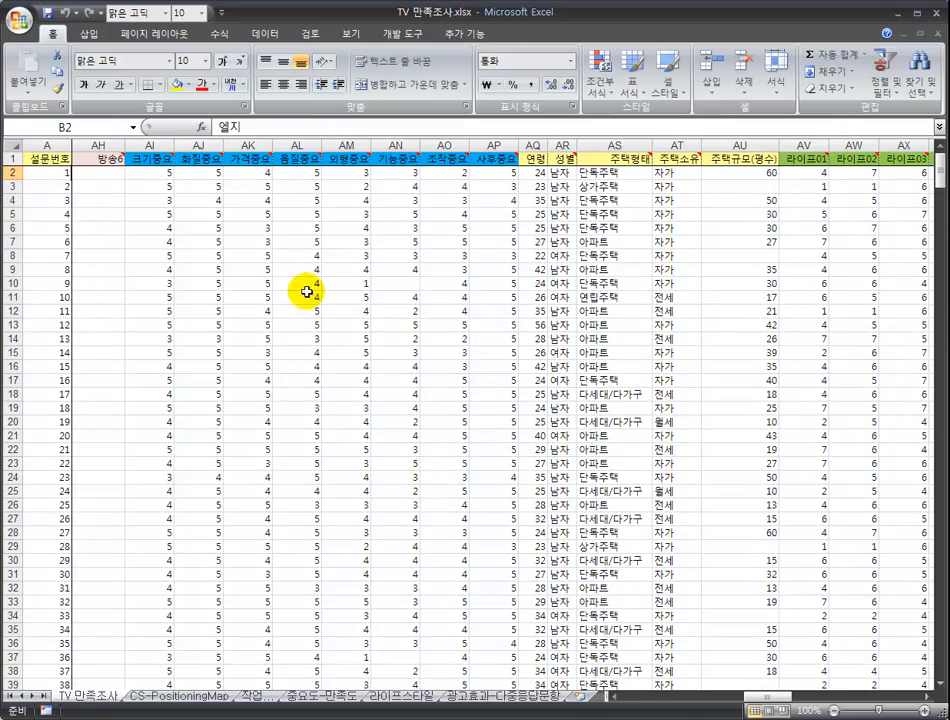
pyautogui.moveTo(165, 145); pyautogui.dragTo(497, 178)
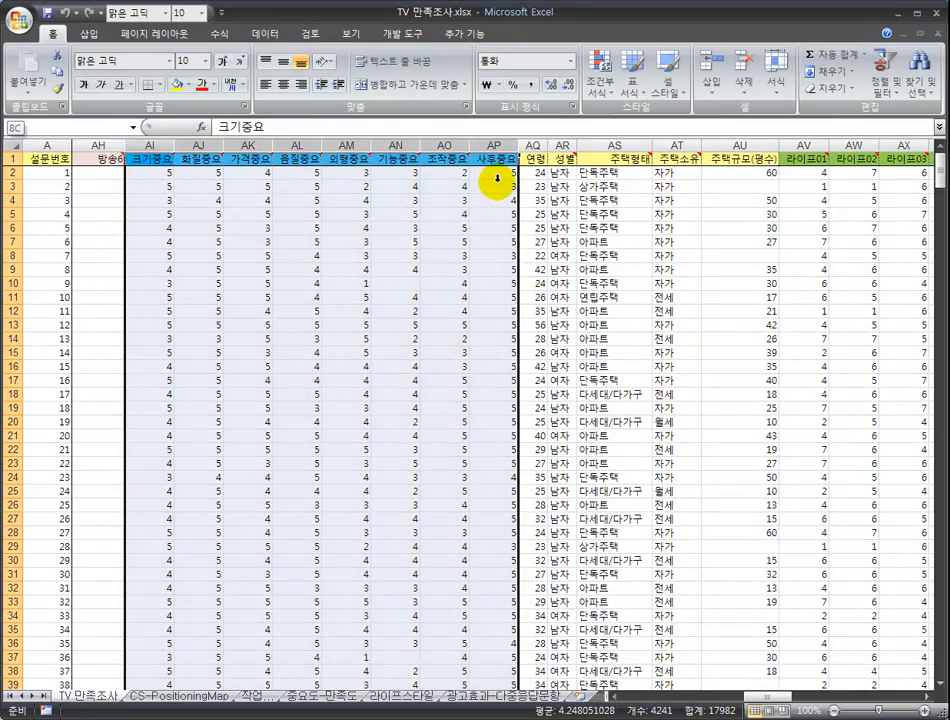
pyautogui.hotkey('ctrl', 'c')
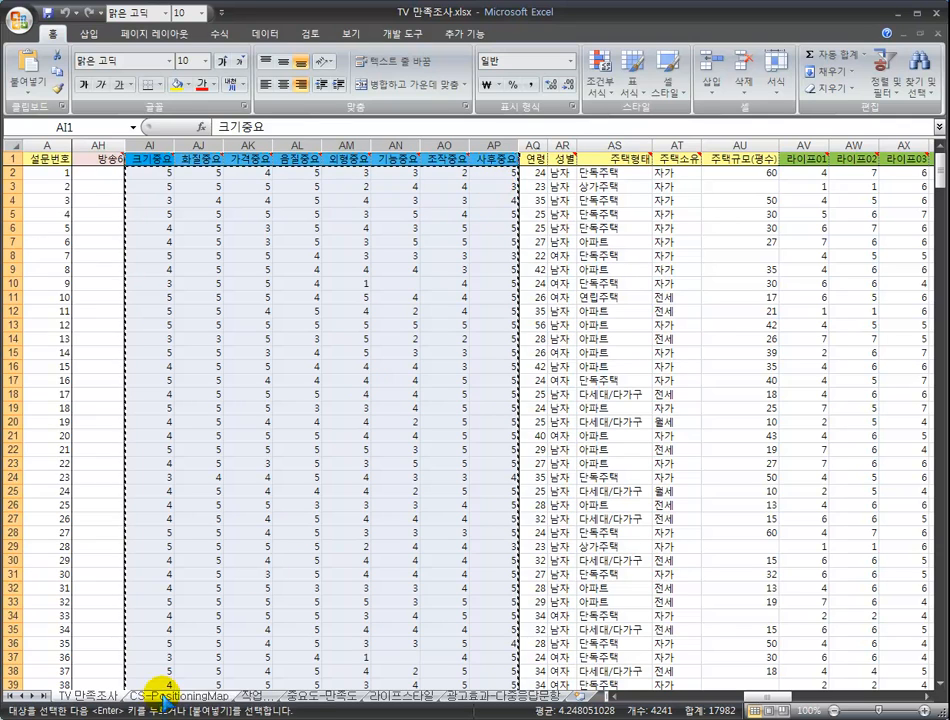
# Replace columns B to I of the 중요도-만족도 sheet with the copied importance columns.
pyautogui.click(324, 697)
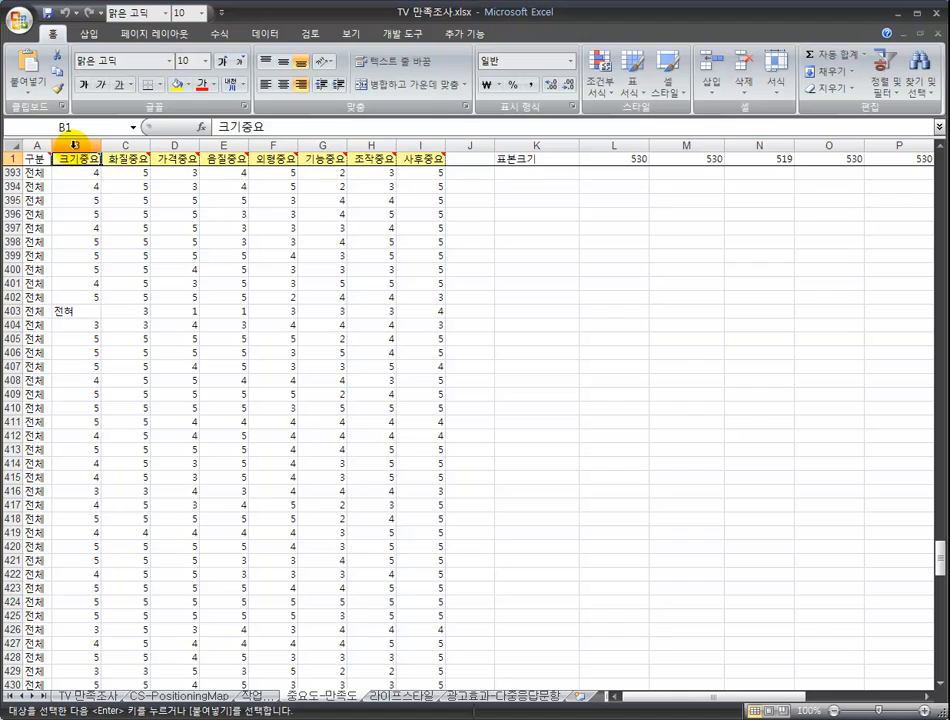
pyautogui.moveTo(73, 159)
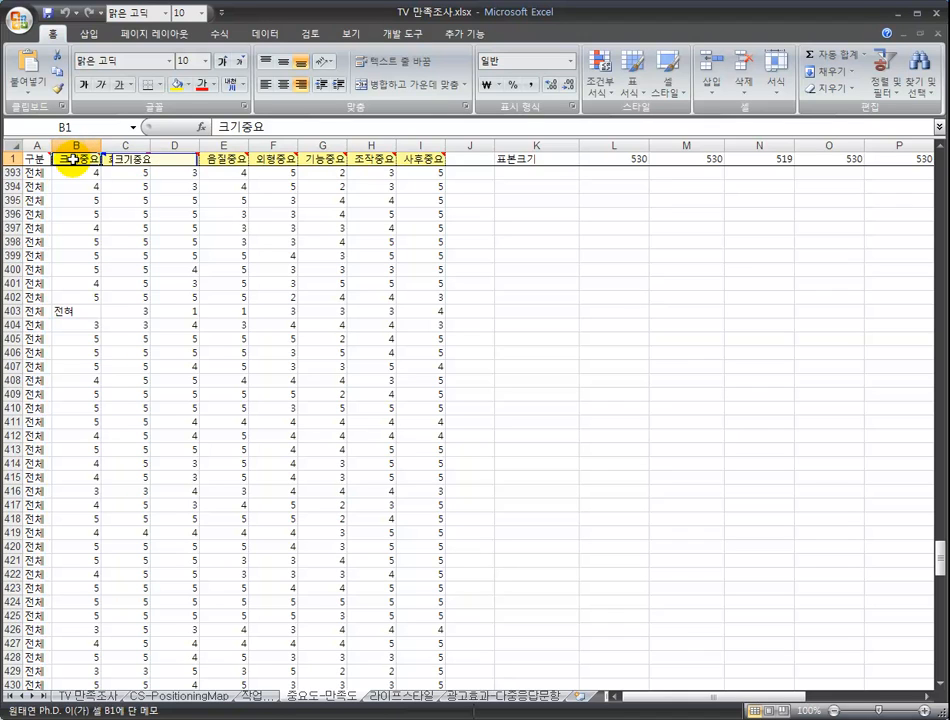
pyautogui.scroll(20, 80, 150)
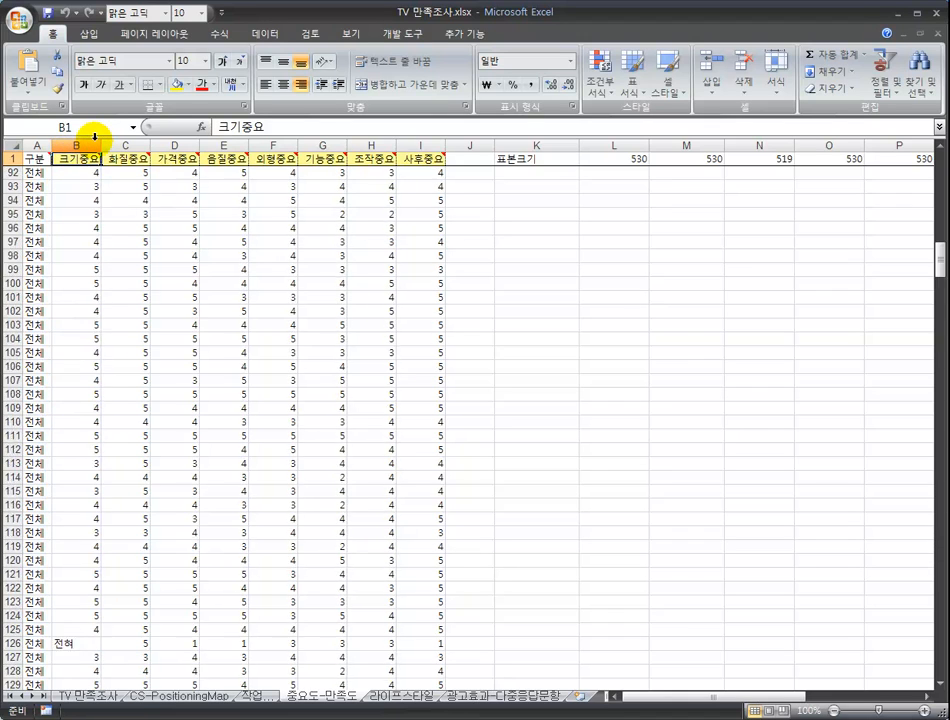
pyautogui.scroll(9, 92, 180)
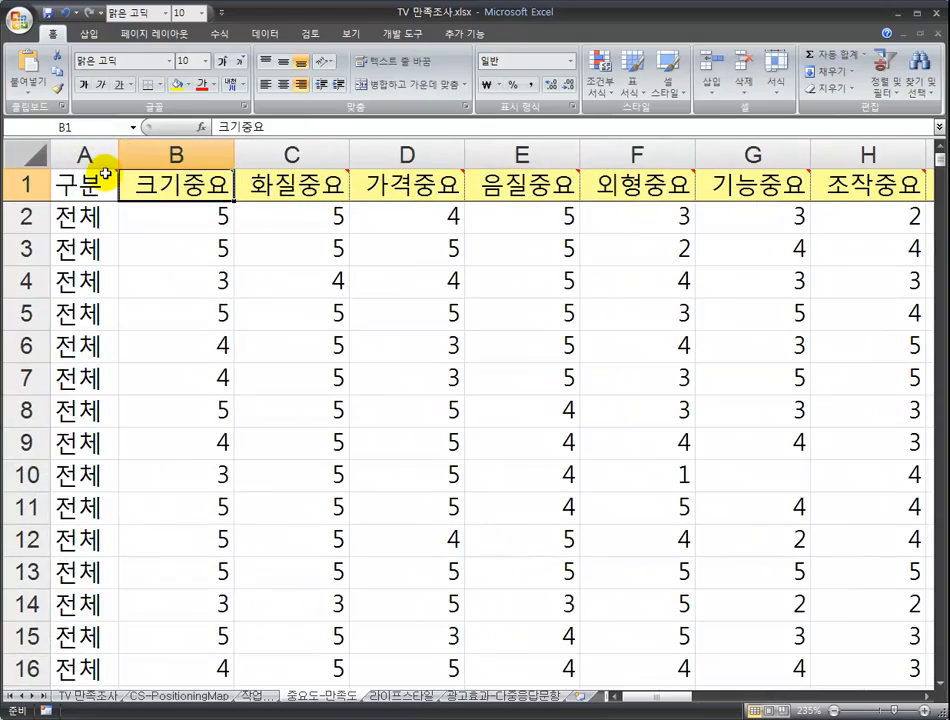
pyautogui.scroll(-8, 105, 176)
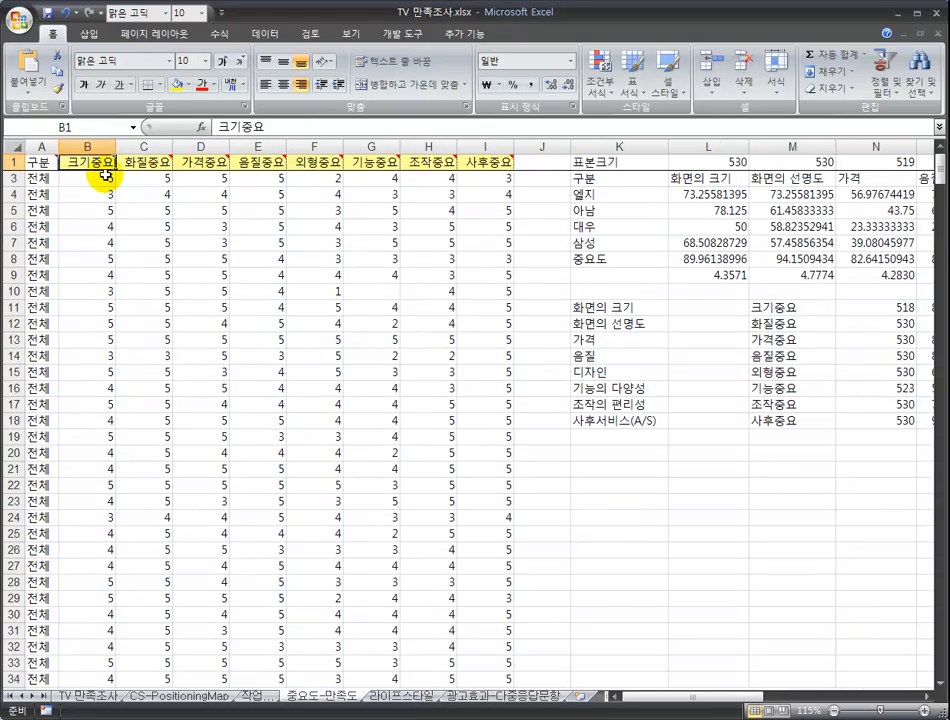
pyautogui.scroll(-1, 105, 176)
pyautogui.scroll(1, 105, 176)
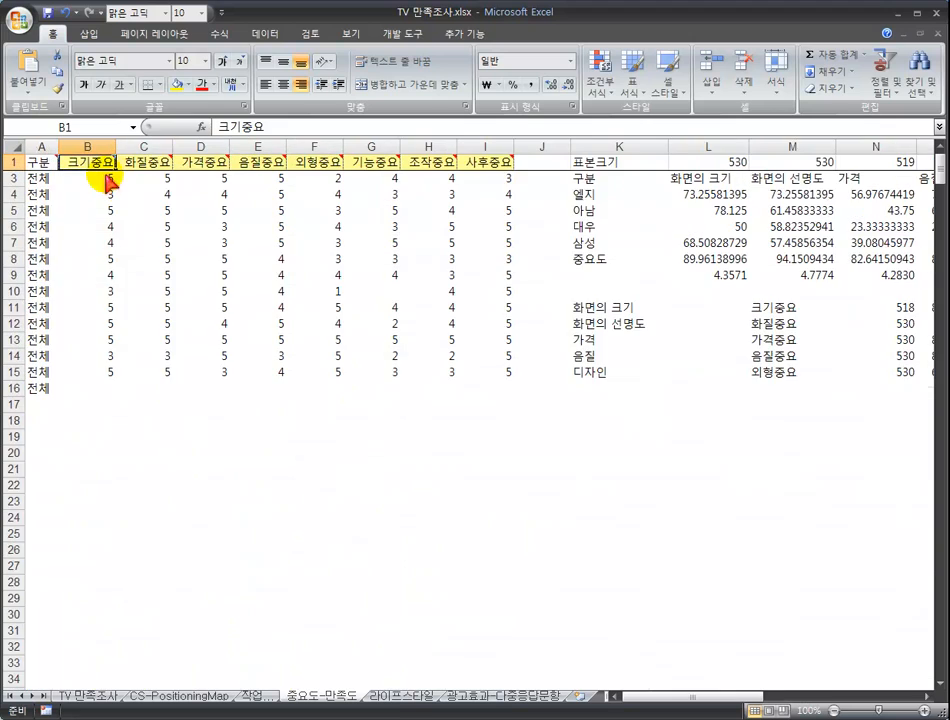
pyautogui.scroll(-1, 105, 176)
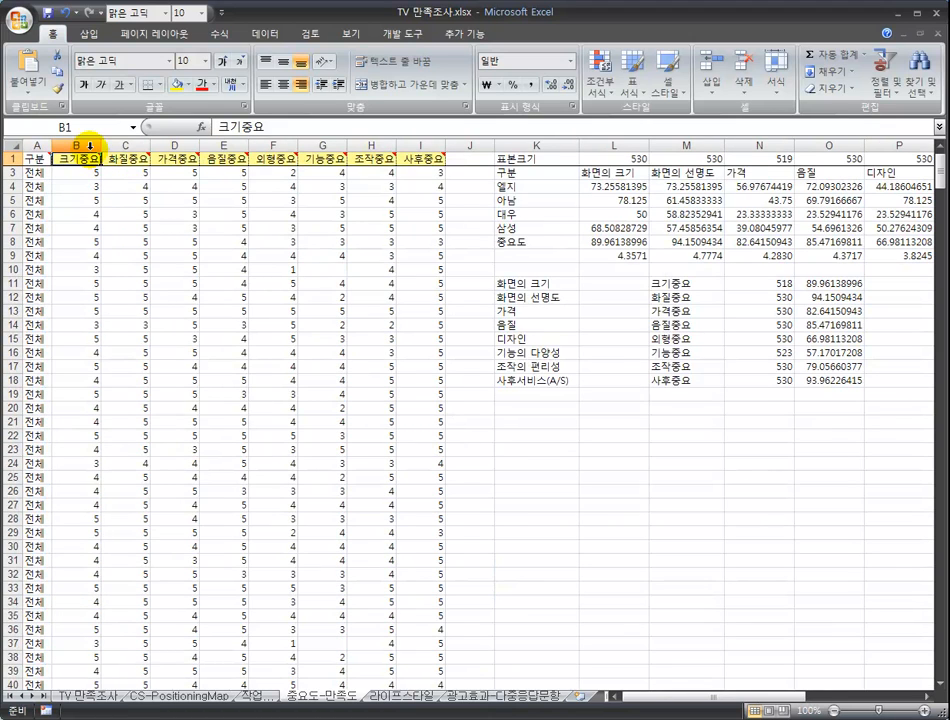
pyautogui.click(90, 146)
pyautogui.hotkey('ctrl', 'v')
pyautogui.click(112, 200)
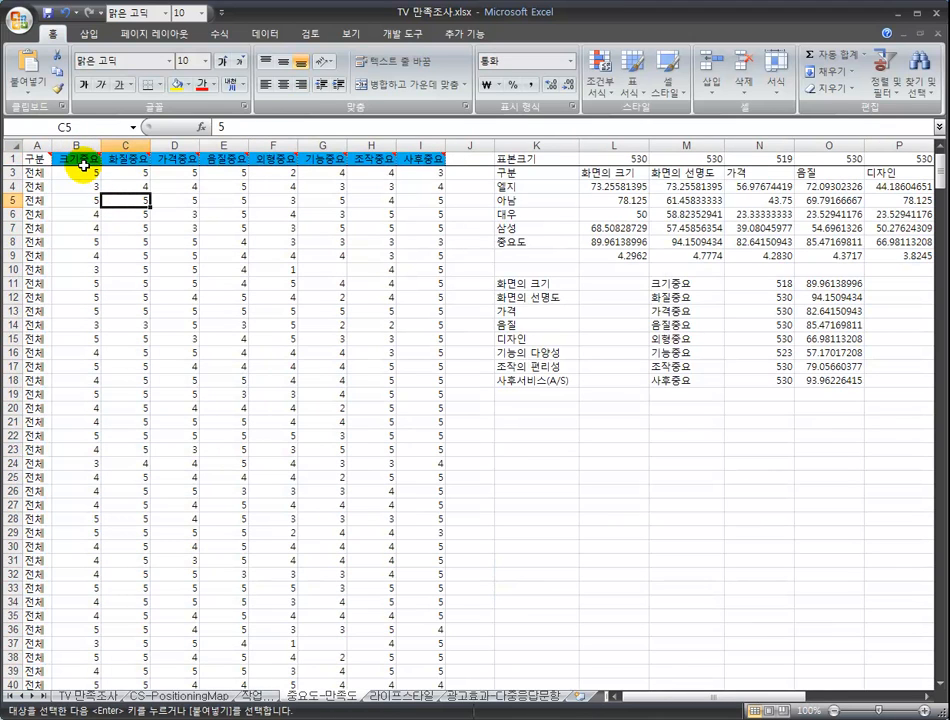
pyautogui.click(80, 256)
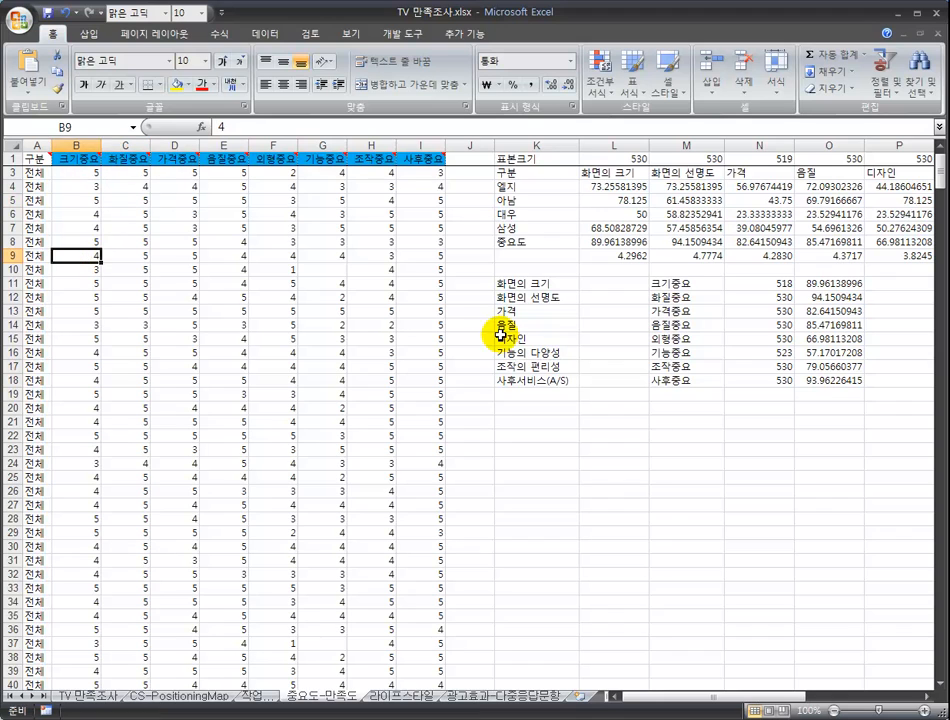
# Check the AVERAGE formula in L9, the replaced 크기중요 responses down to the last row, and the stored importance value in L8.
pyautogui.click(612, 257)
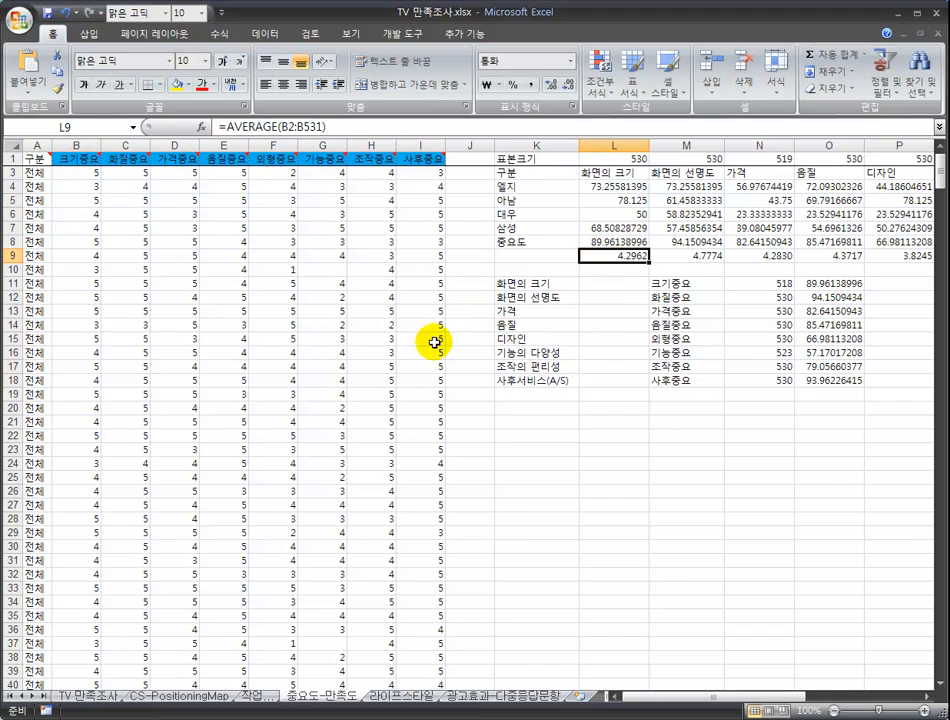
pyautogui.scroll(-20, 195, 445)
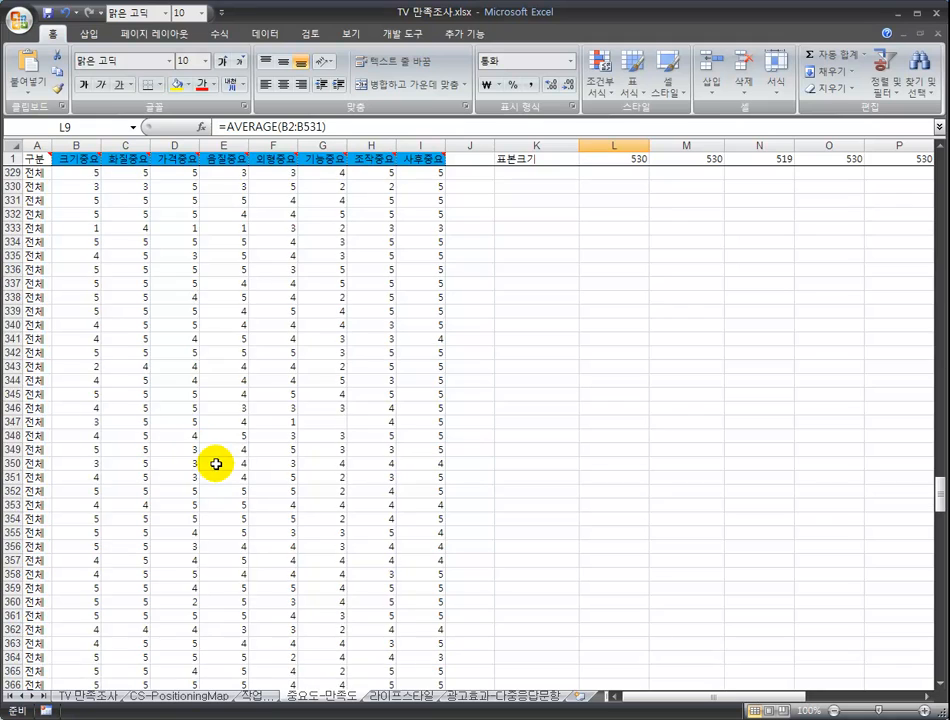
pyautogui.scroll(20, 215, 463)
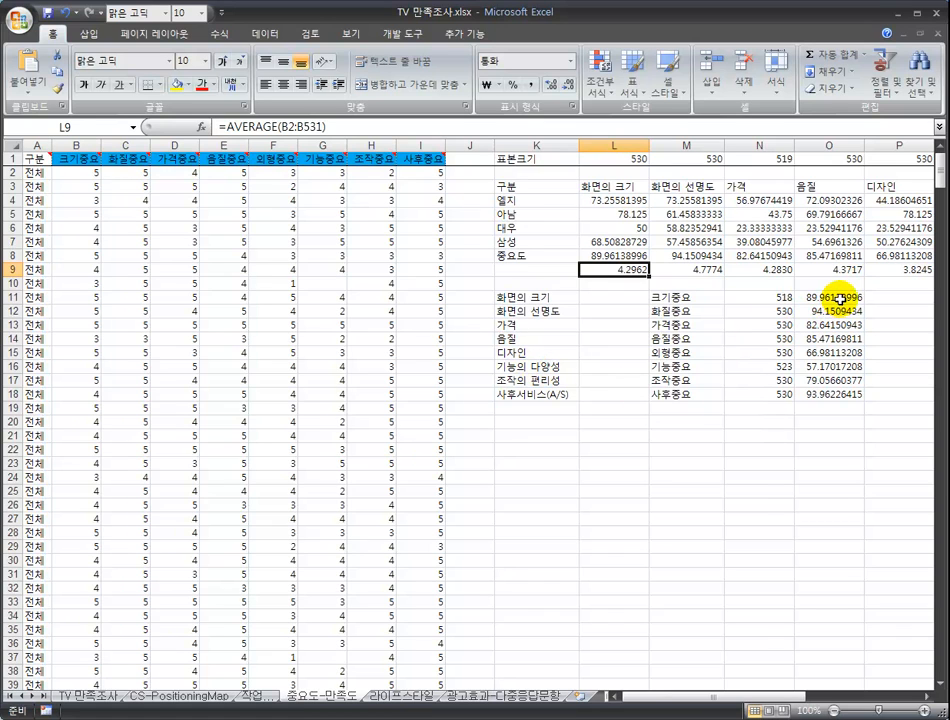
pyautogui.click(852, 366)
pyautogui.click(76, 200)
pyautogui.scroll(-10, 111, 341)
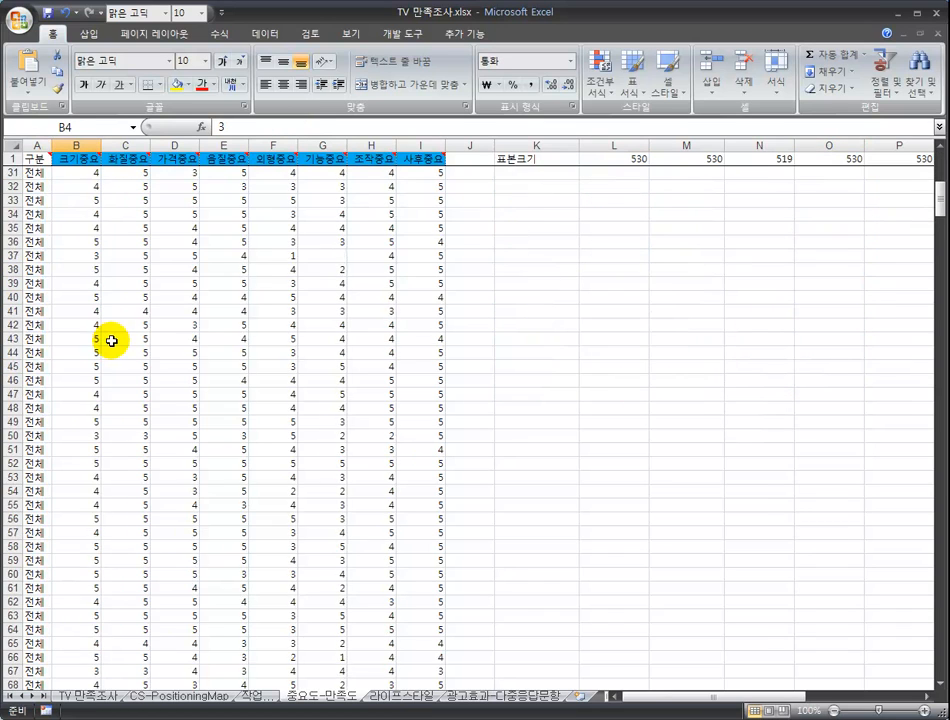
pyautogui.scroll(-20, 111, 341)
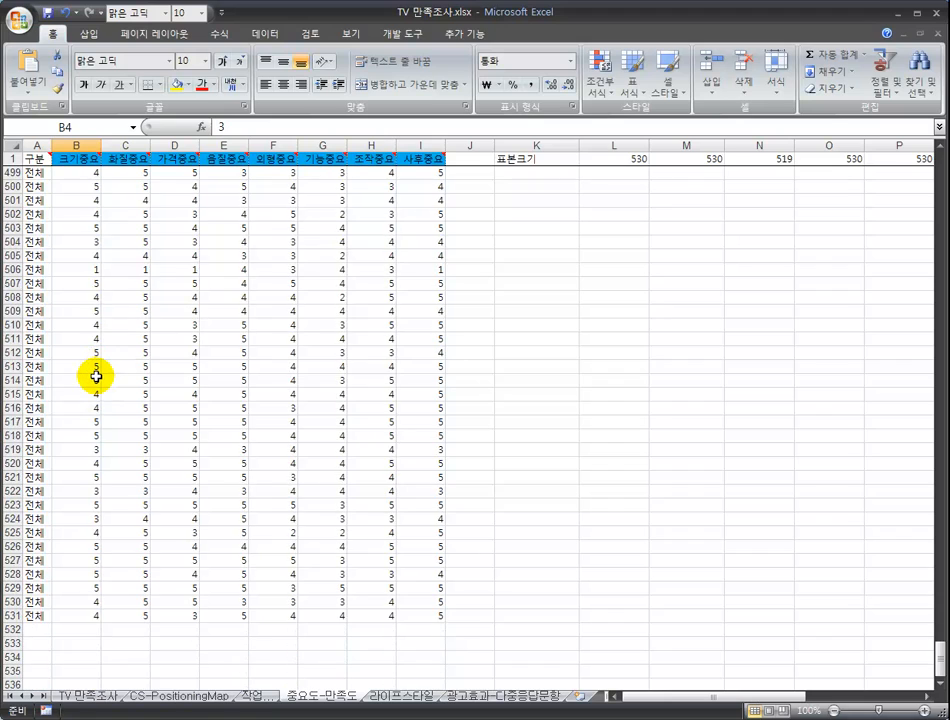
pyautogui.scroll(20, 96, 376)
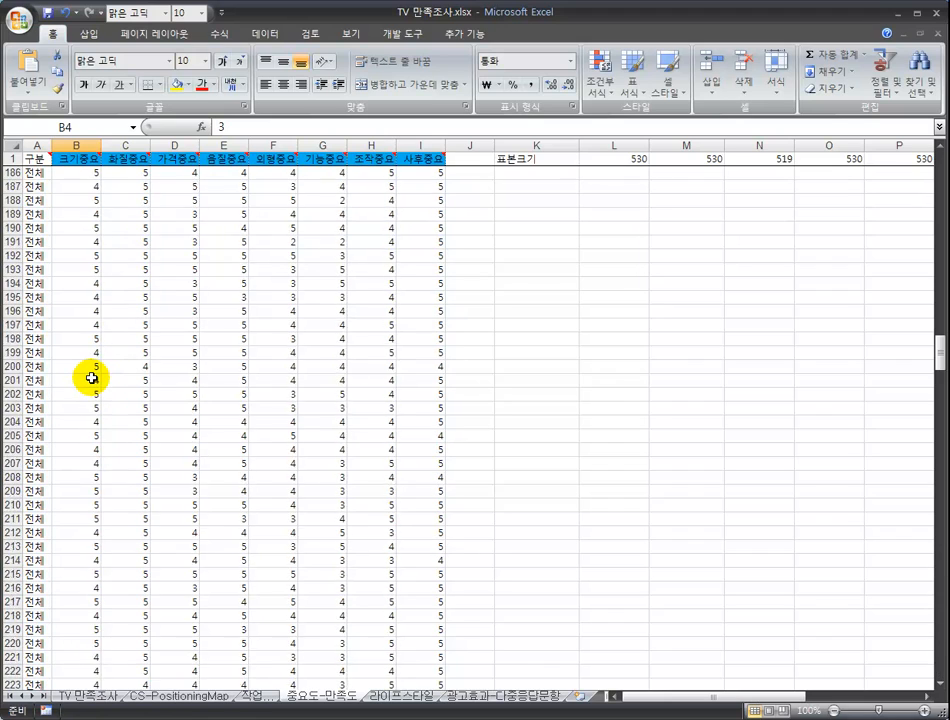
pyautogui.scroll(20, 91, 378)
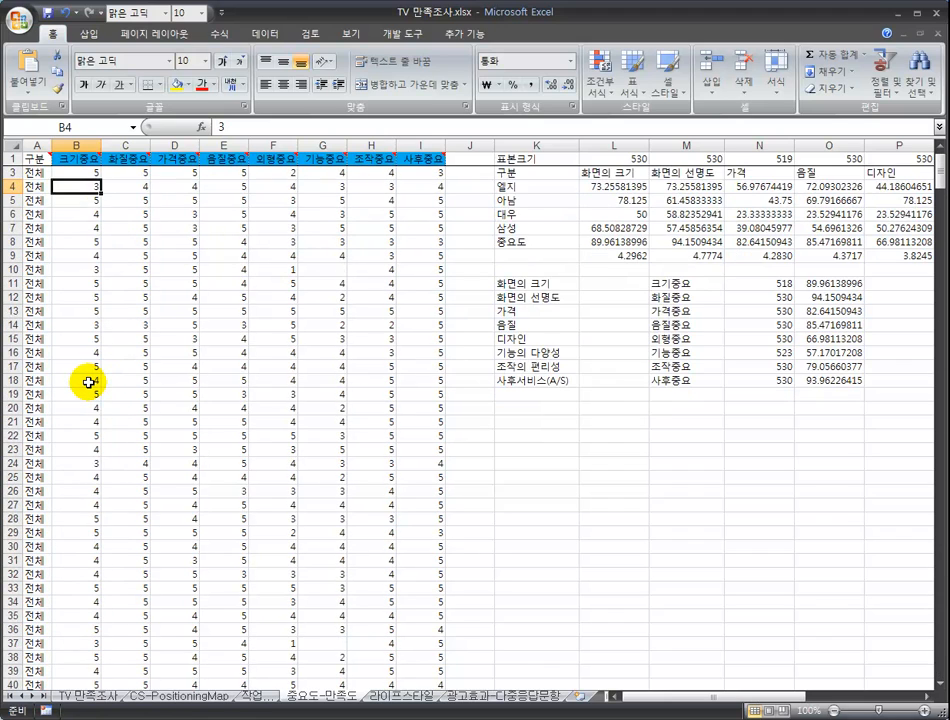
pyautogui.click(603, 256)
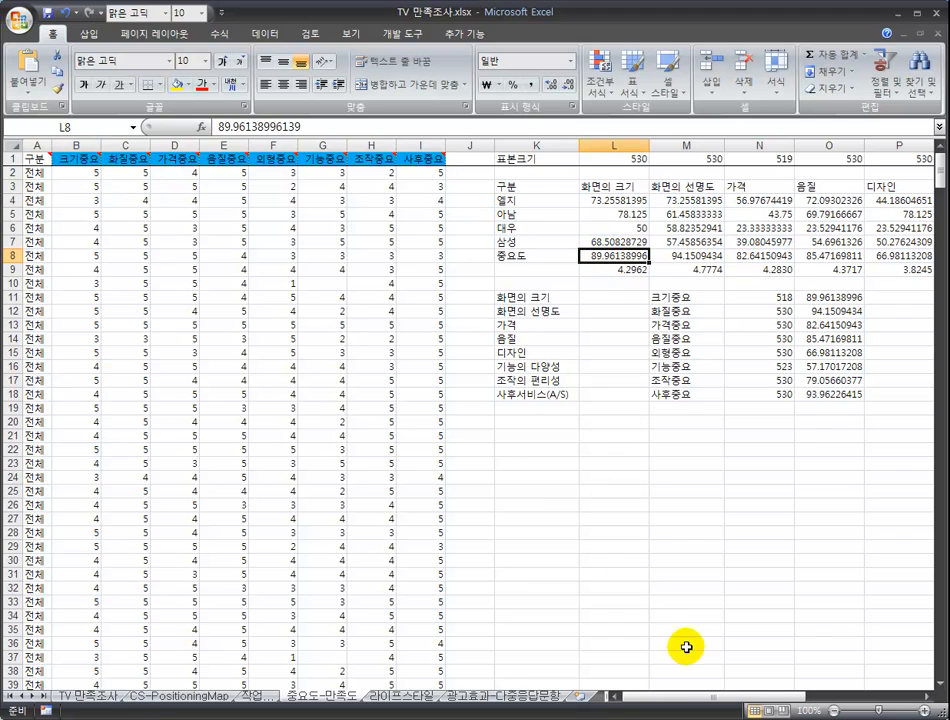
# Clear the spare list of importance values in R12:R23 of the 중요도-만족도 sheet and save the workbook.
pyautogui.moveTo(667, 696); pyautogui.dragTo(772, 697)
pyautogui.click(689, 324)
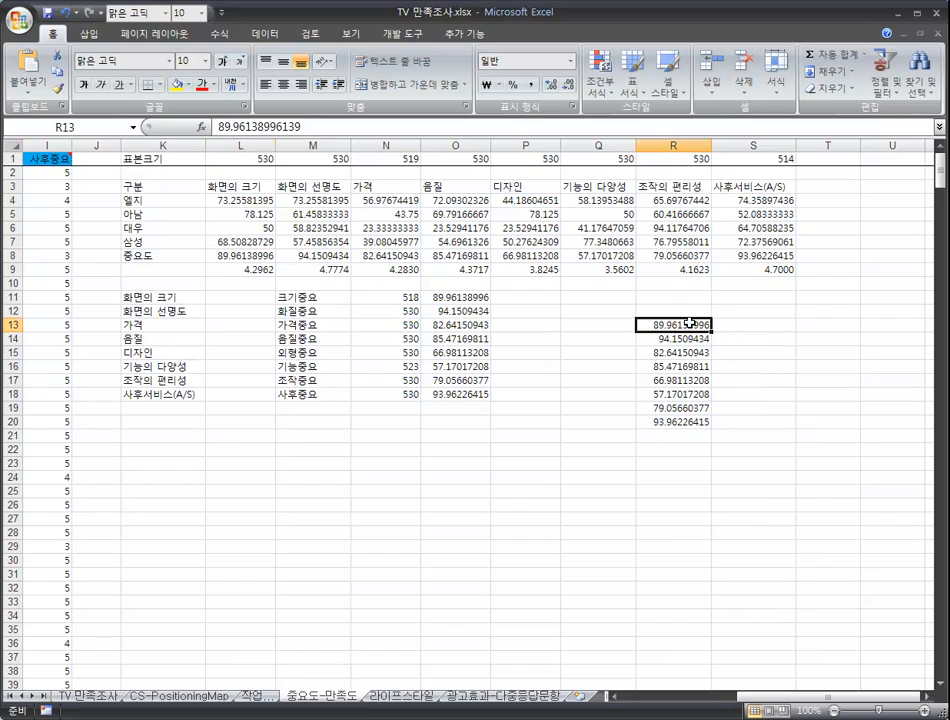
pyautogui.click(677, 352)
pyautogui.moveTo(670, 310); pyautogui.dragTo(666, 458)
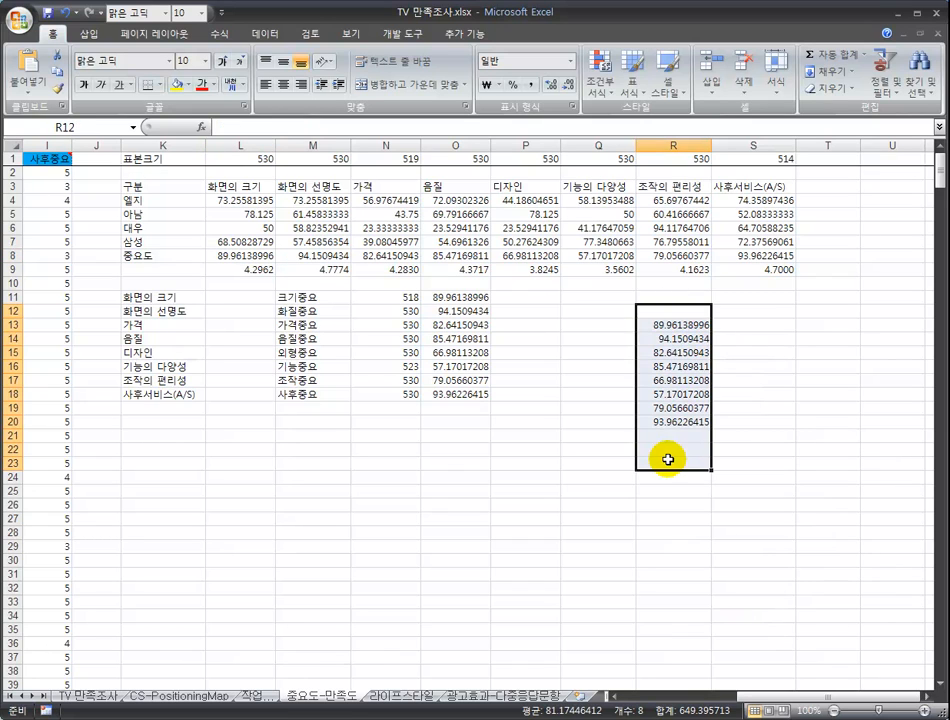
pyautogui.press('Delete')
pyautogui.click(531, 448)
pyautogui.moveTo(759, 696); pyautogui.dragTo(690, 697)
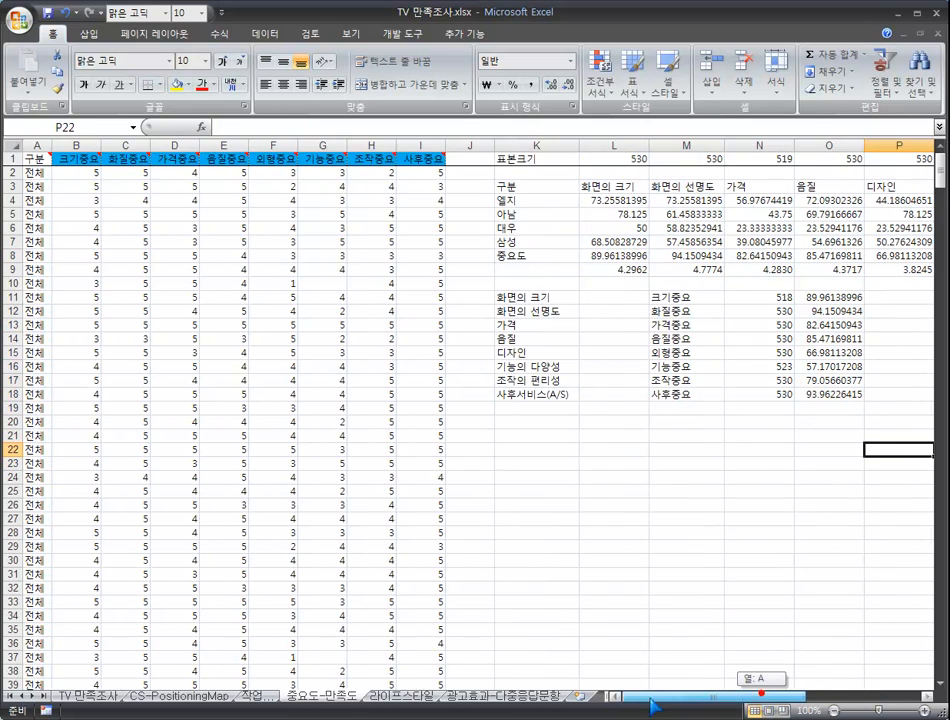
pyautogui.click(516, 506)
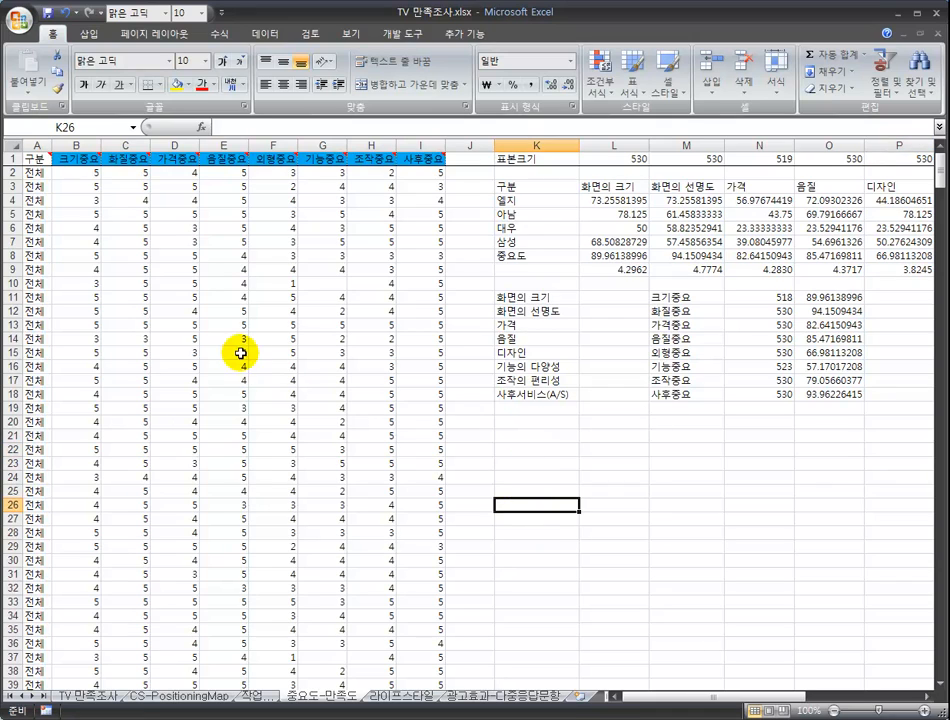
pyautogui.click(45, 12)
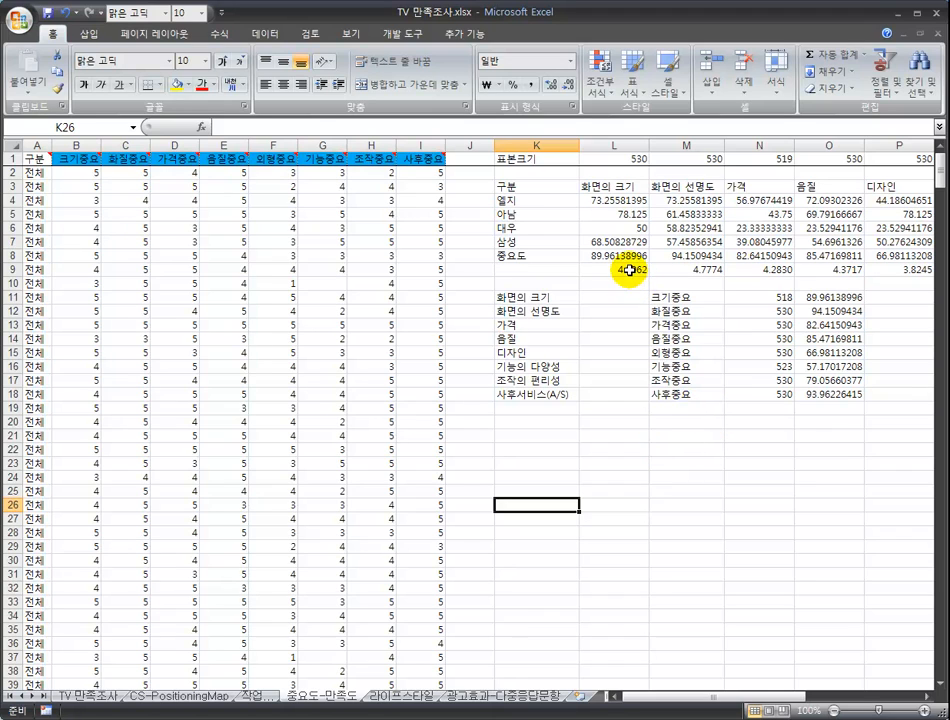
# Copy the averages in L9:S9 and paste them transposed as values into the column starting at M20.
pyautogui.moveTo(628, 270); pyautogui.dragTo(852, 270)
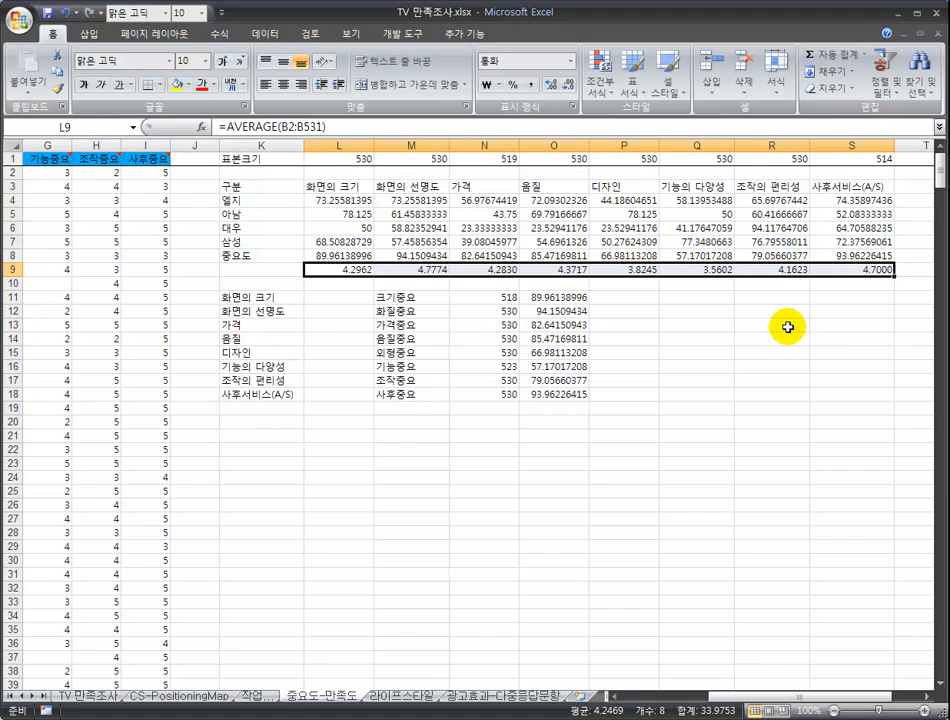
pyautogui.hotkey('ctrl', 'c')
pyautogui.rightClick(405, 422)
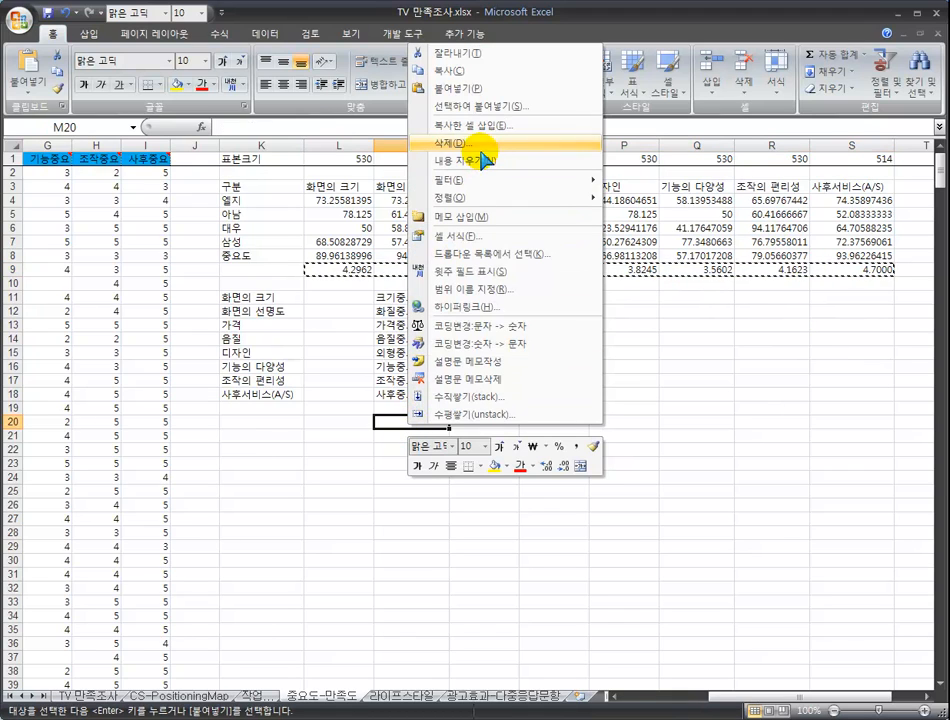
pyautogui.click(493, 112)
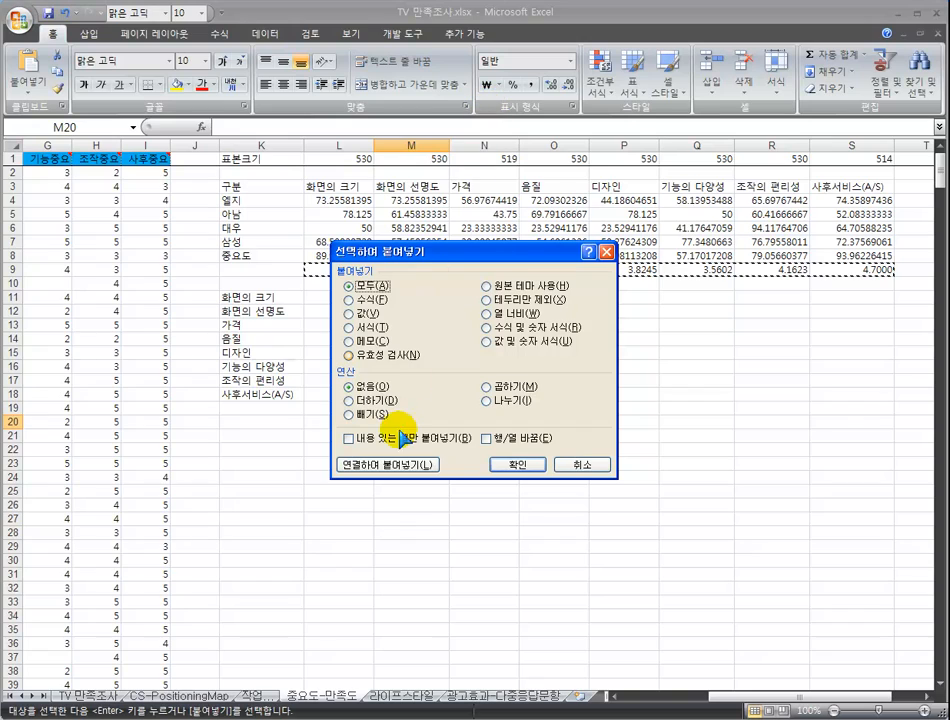
pyautogui.click(488, 439)
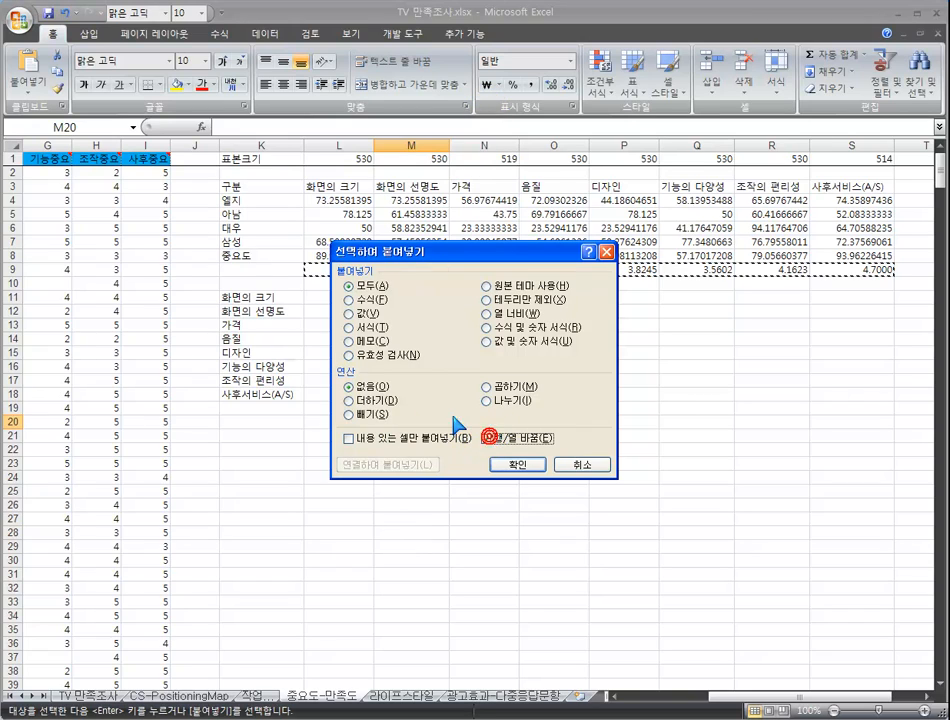
pyautogui.click(360, 313)
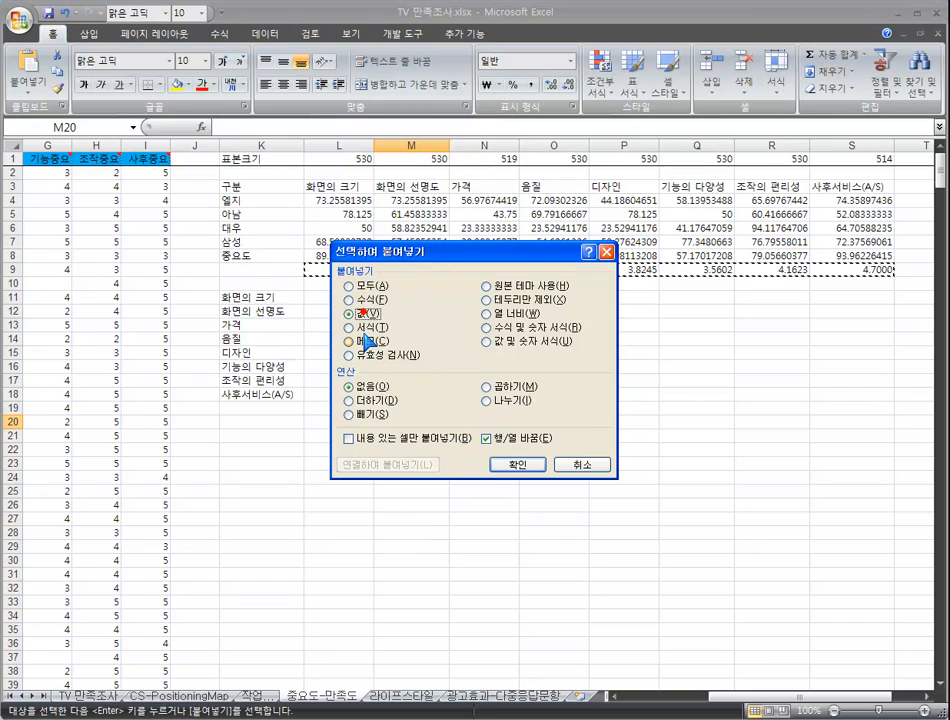
pyautogui.click(517, 464)
pyautogui.click(470, 460)
pyautogui.click(424, 518)
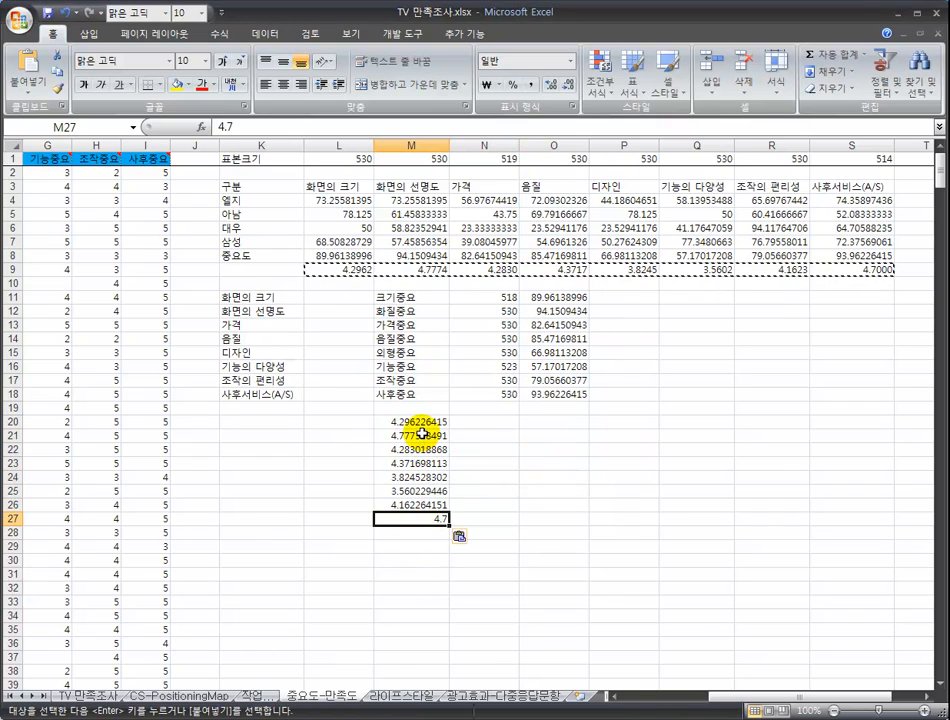
# Copy the averages in M20:M27 and paste them as values into the 중요도 입력 column from Q6 on the IPA-분석 sheet of IPA.xlsm.
pyautogui.moveTo(424, 422); pyautogui.dragTo(430, 515)
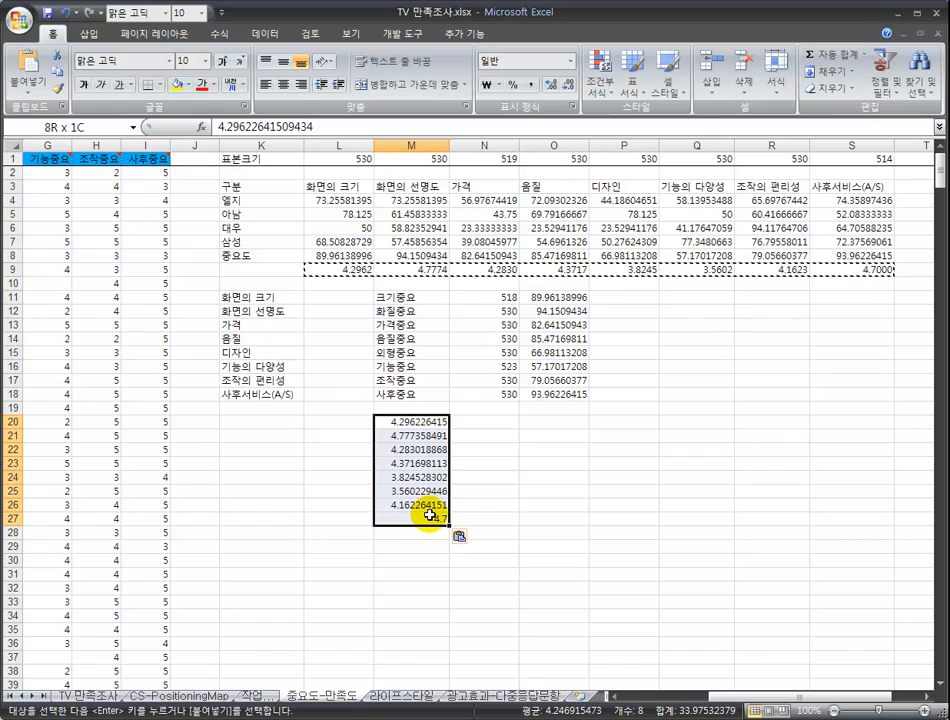
pyautogui.hotkey('ctrl', 'c')
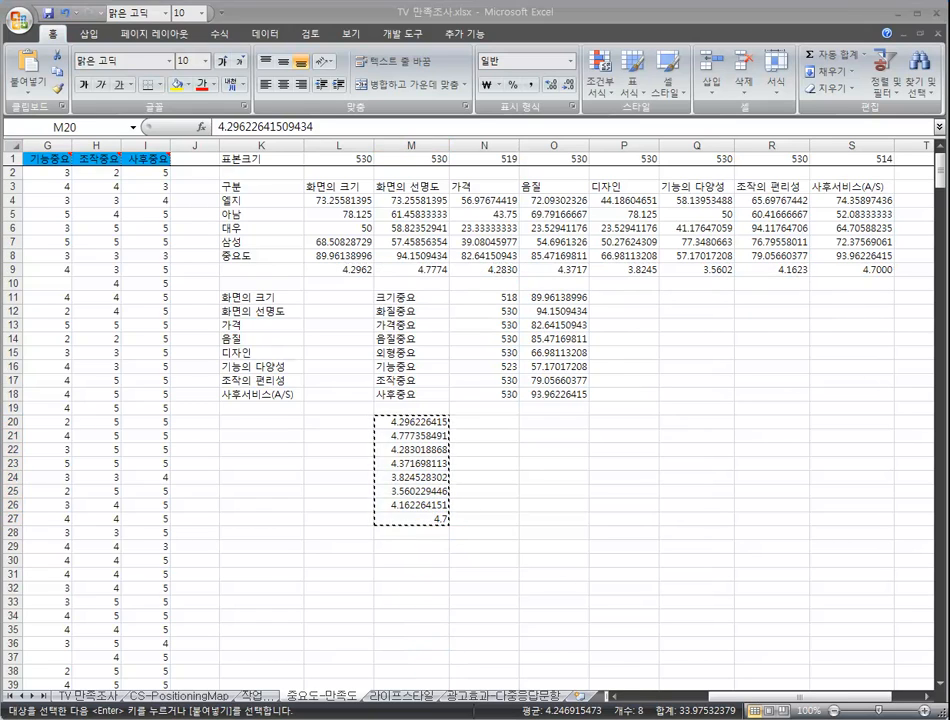
pyautogui.hotkey('alt', 'Tab')
pyautogui.click(298, 694)
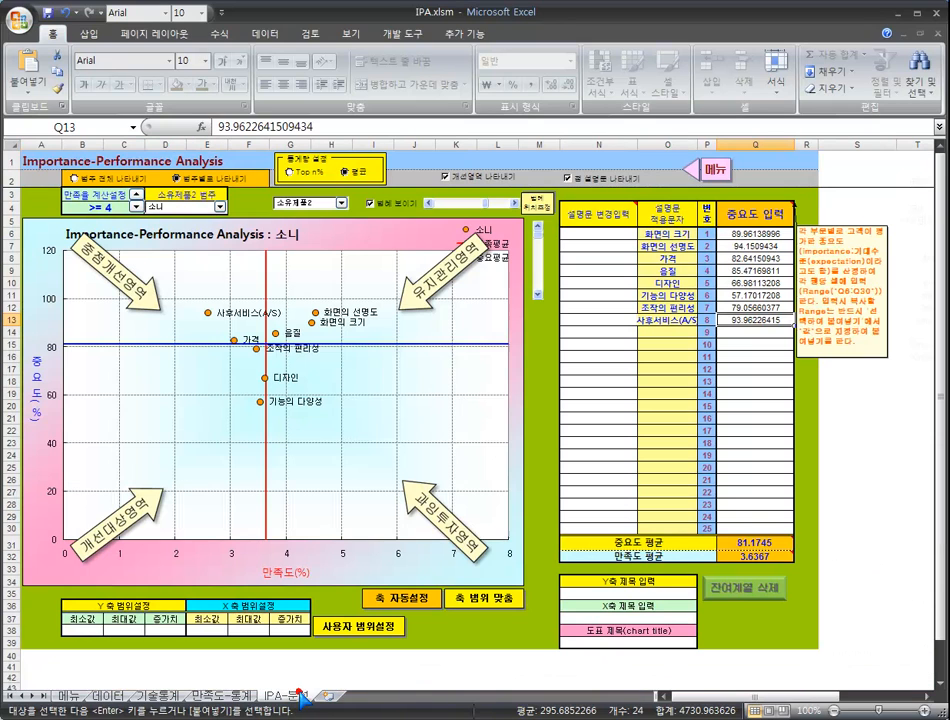
pyautogui.click(749, 233)
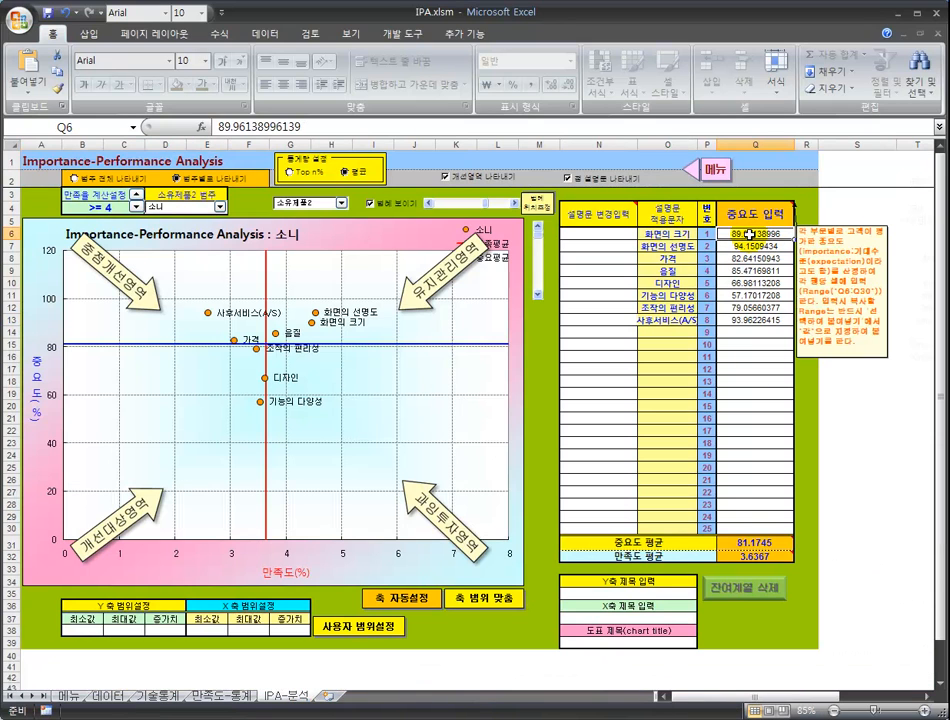
pyautogui.rightClick(749, 233)
pyautogui.click(789, 300)
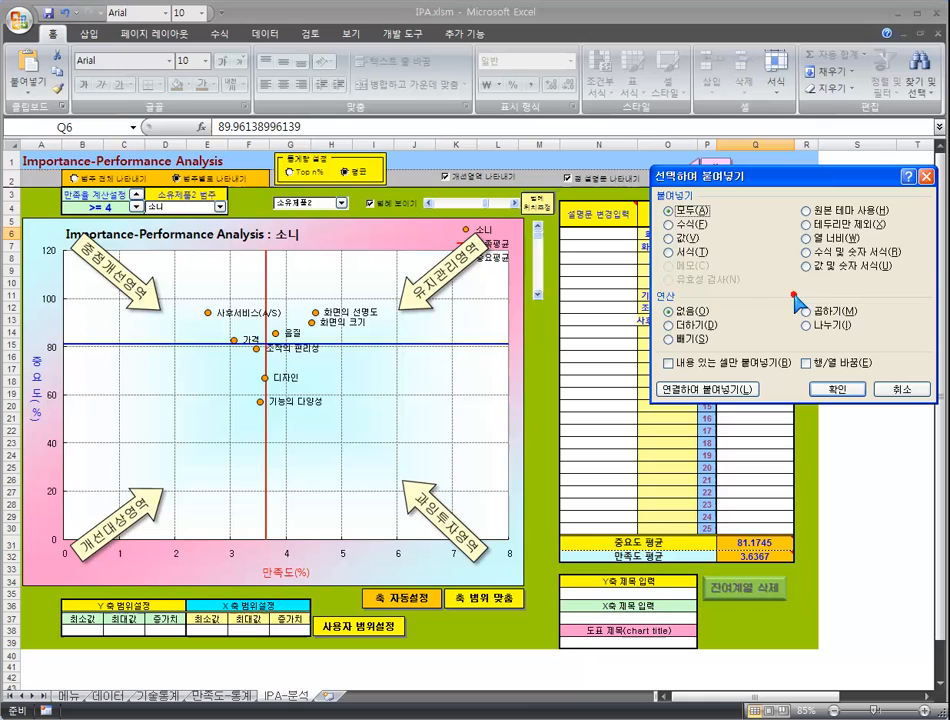
pyautogui.click(682, 238)
pyautogui.press('Return')
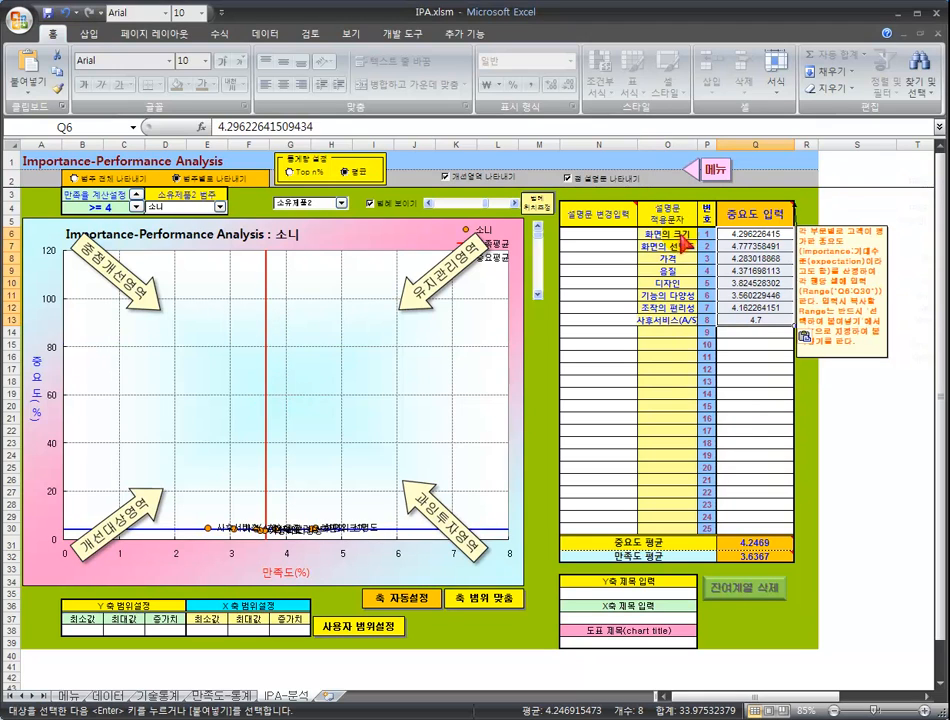
# Rescale the Importance-Performance chart's axes automatically for the new importance averages.
pyautogui.click(758, 319)
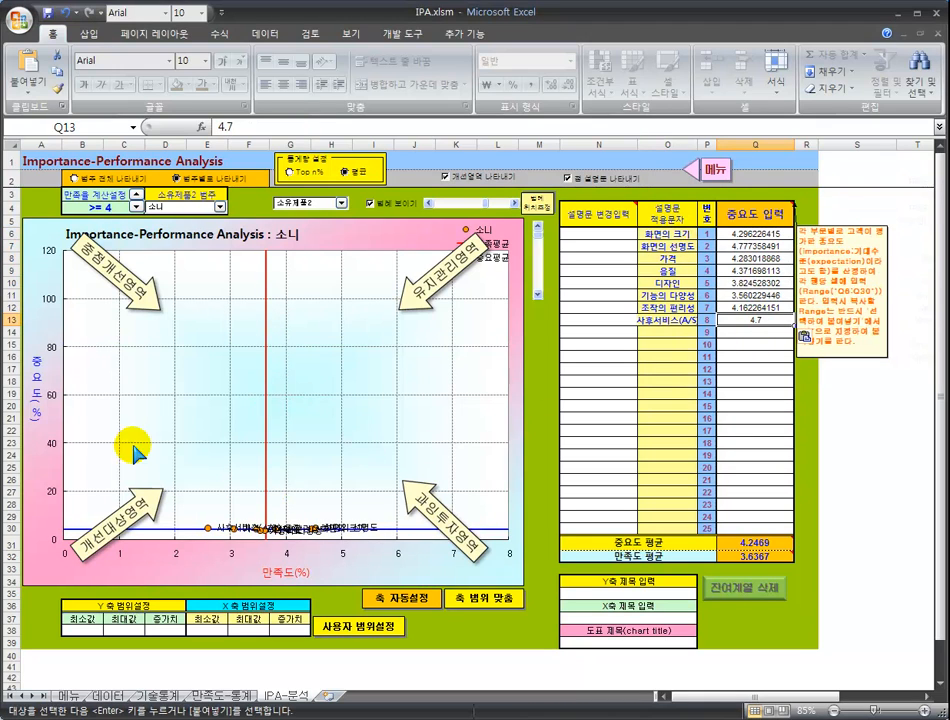
pyautogui.click(403, 600)
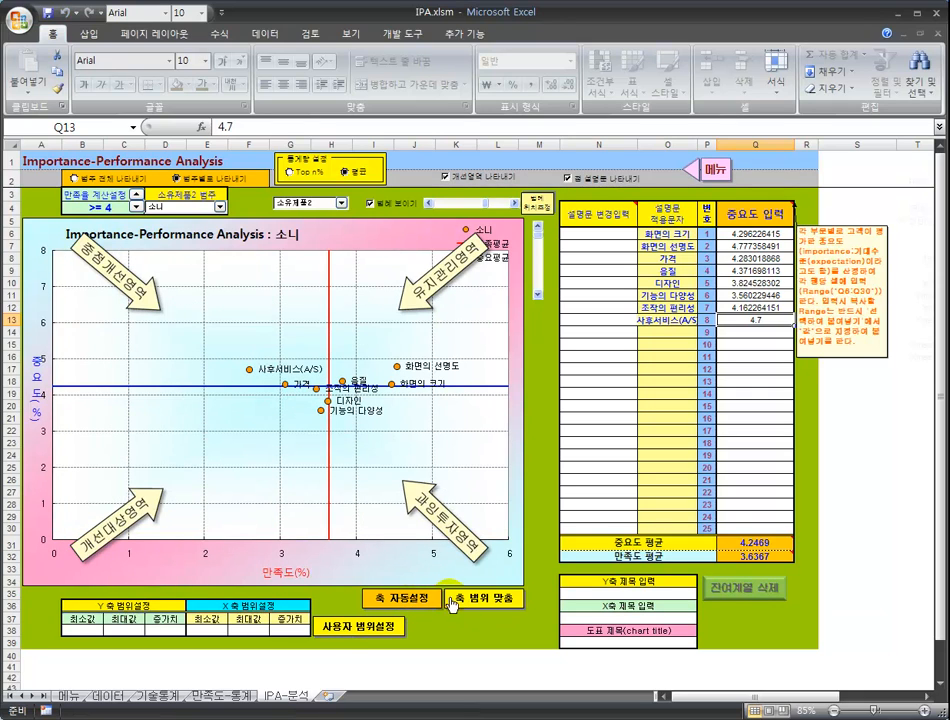
pyautogui.click(425, 604)
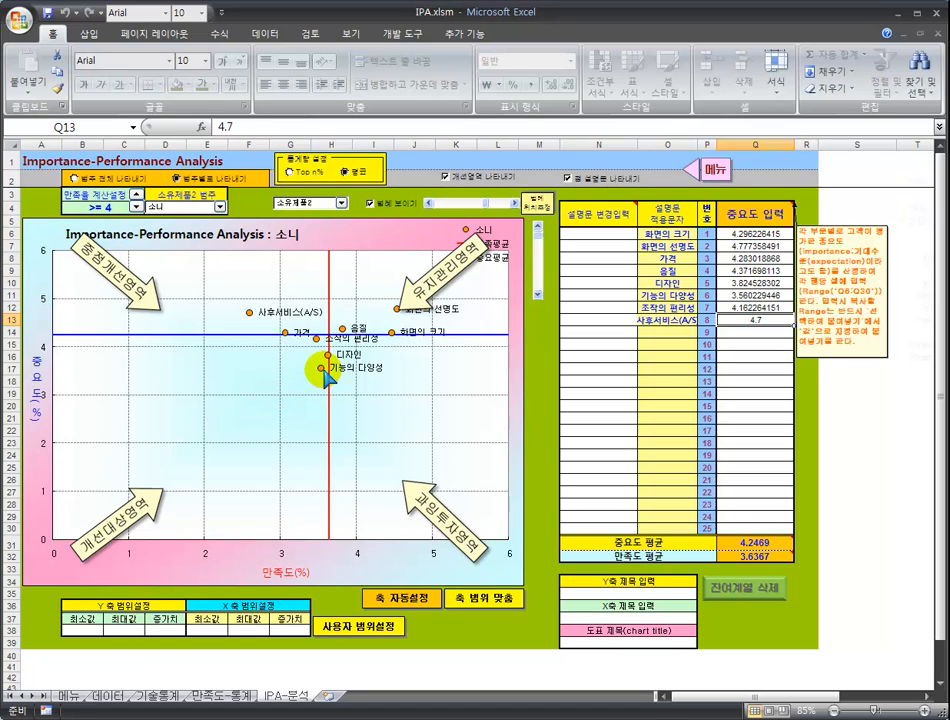
# Enter the Y-axis range with minimum 1, maximum 5 and increment 1.
pyautogui.click(82, 631)
pyautogui.write('1')
pyautogui.click(126, 631)
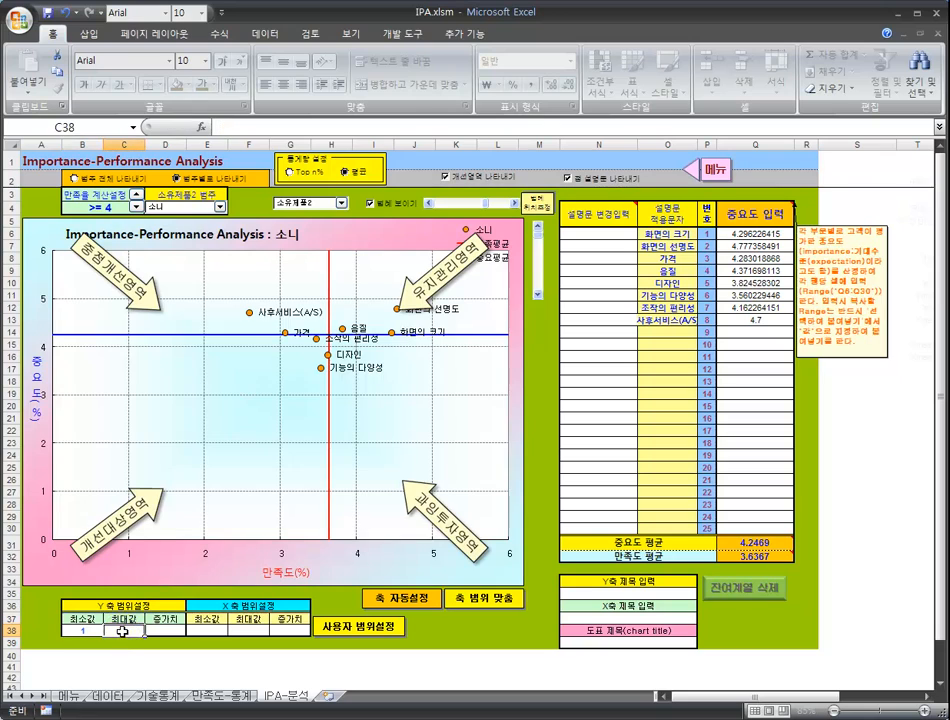
pyautogui.write('5')
pyautogui.click(147, 631)
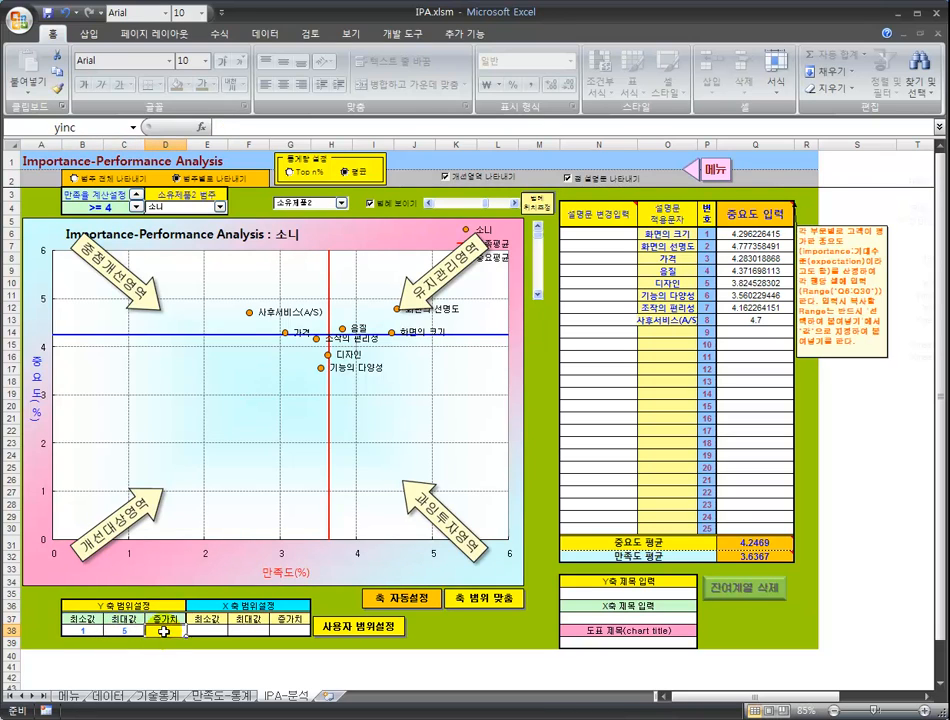
pyautogui.write('1')
# Enter the X-axis range with minimum 1, maximum 5 and increment 1, and apply the user-defined range to the chart.
pyautogui.click(208, 635)
pyautogui.write('1')
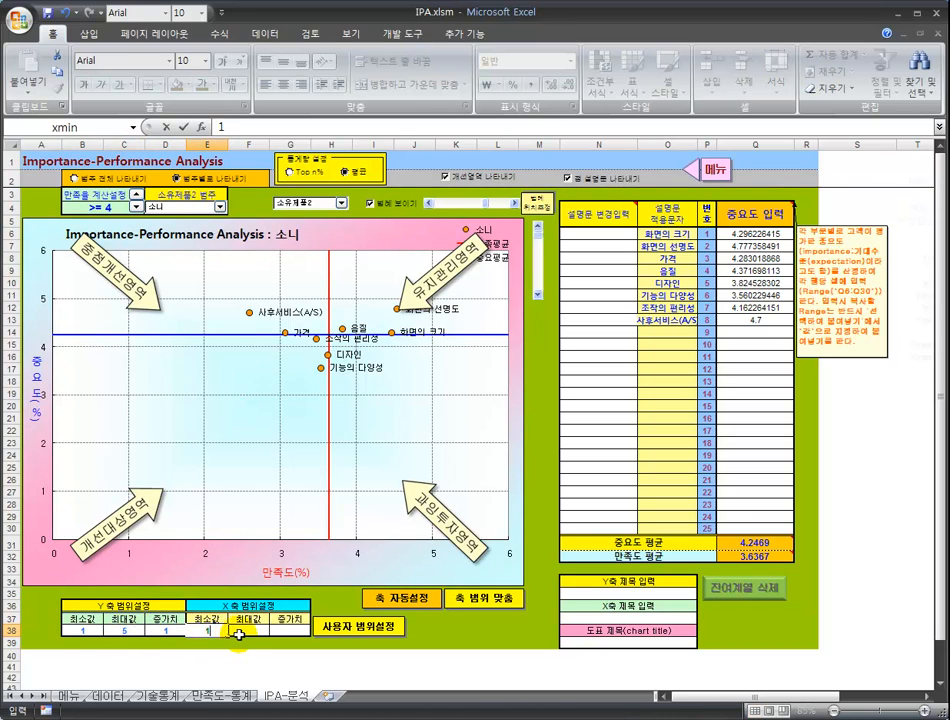
pyautogui.click(243, 636)
pyautogui.write('5')
pyautogui.click(285, 632)
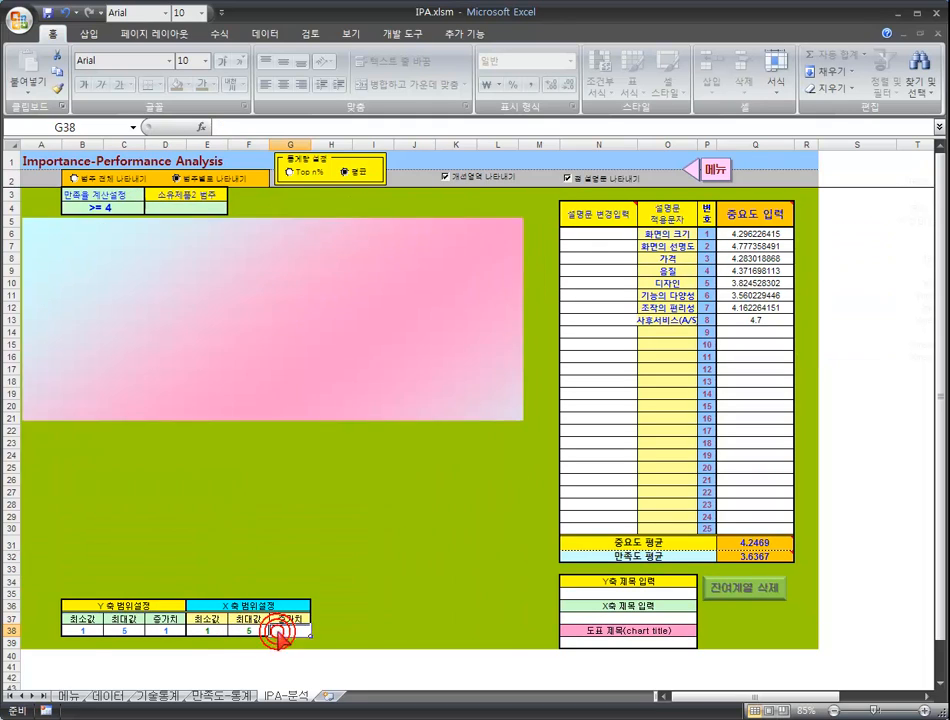
pyautogui.write('1')
pyautogui.click(332, 650)
pyautogui.click(355, 632)
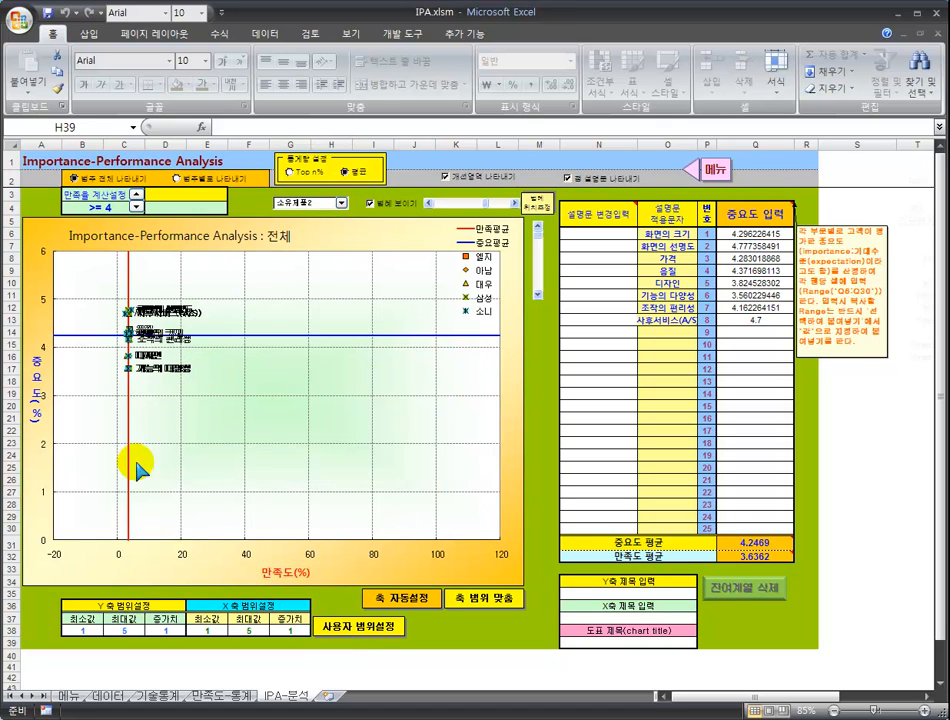
pyautogui.click(375, 636)
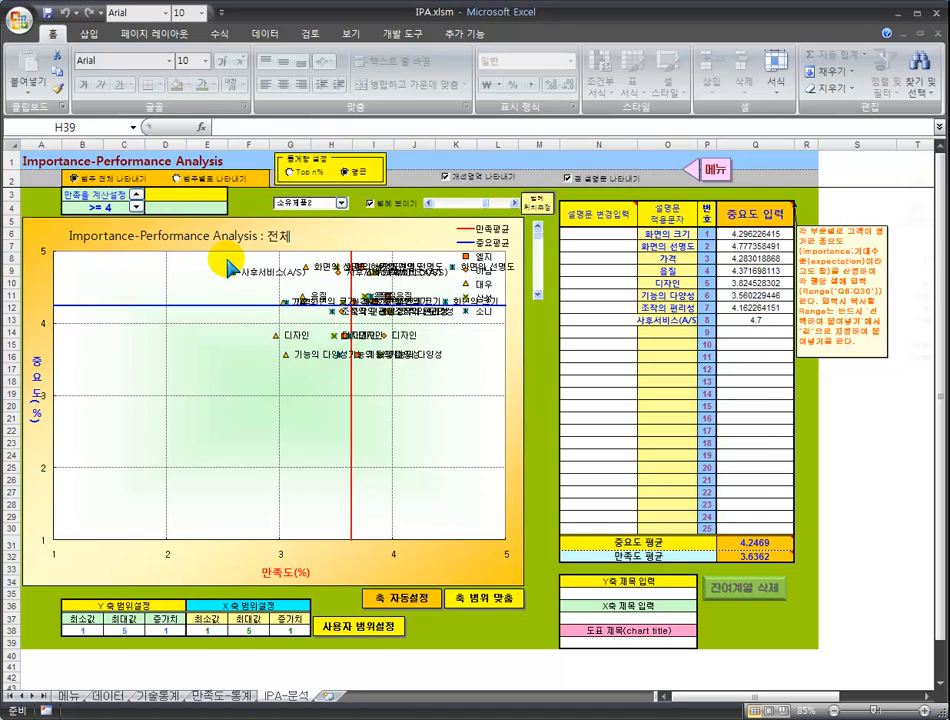
# Reset the all-category chart's axes to automatic and fit their range to the data points.
pyautogui.click(424, 604)
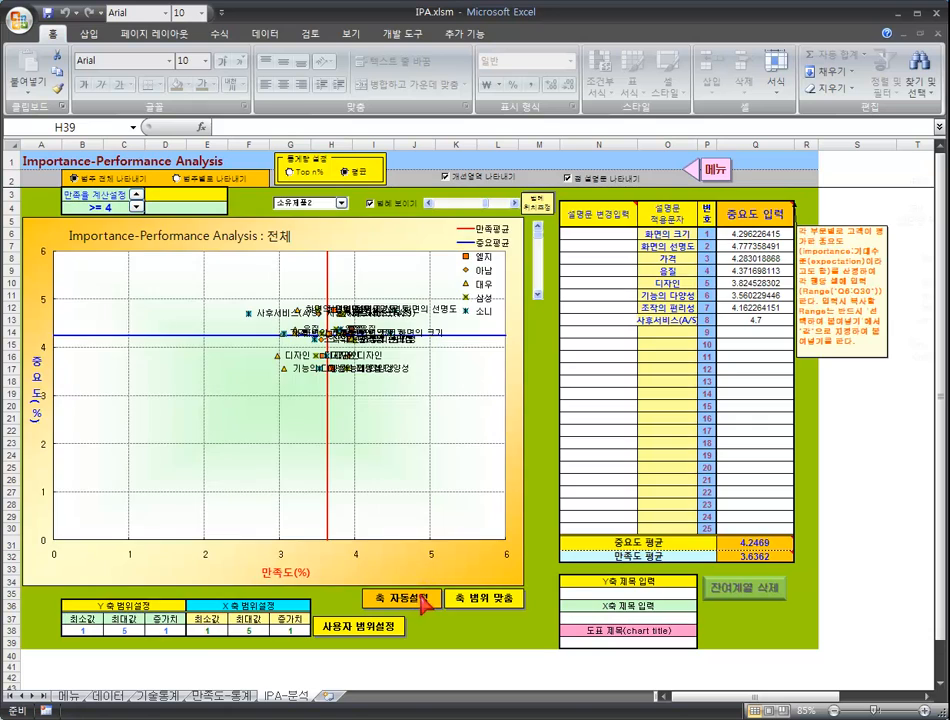
pyautogui.click(509, 600)
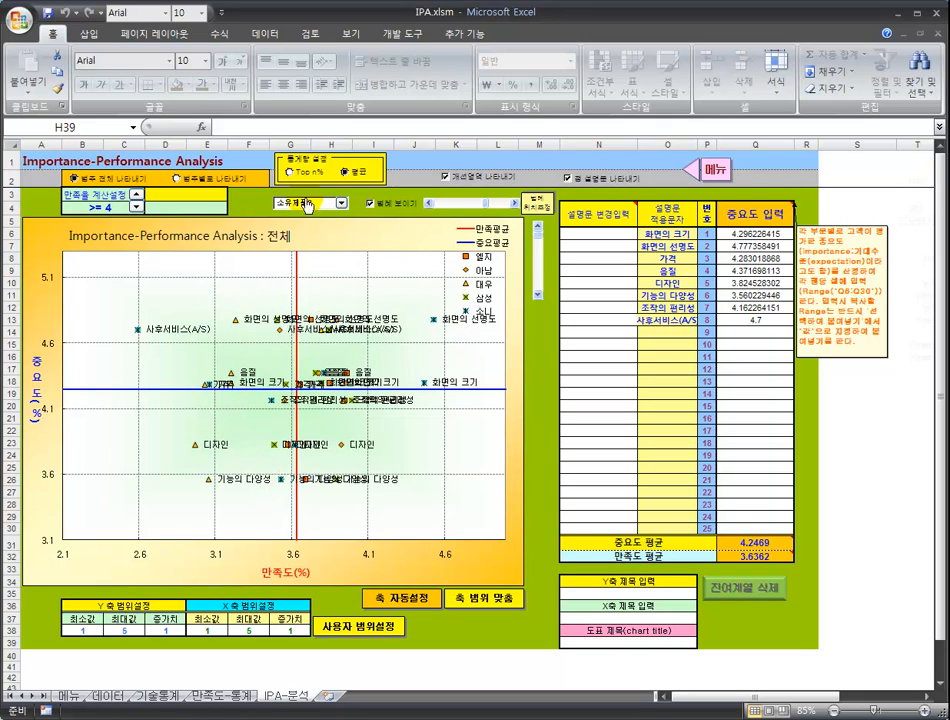
pyautogui.click(311, 204)
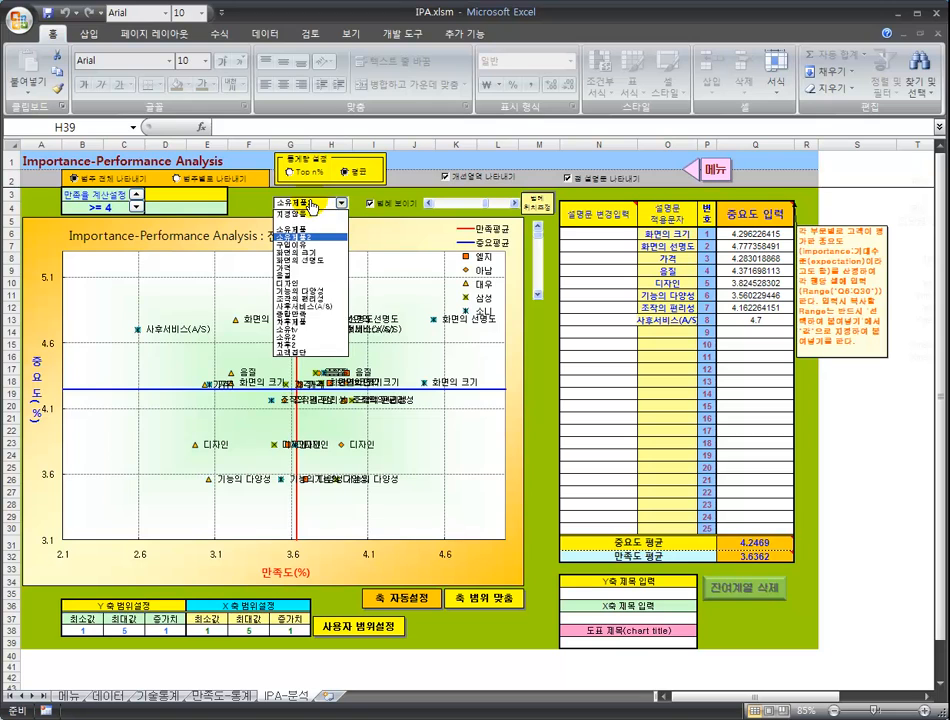
# Display the chart by individual category, choose 엘지 as the 소유제품2 category, and fit the axis range to its points.
pyautogui.click(197, 178)
pyautogui.click(222, 181)
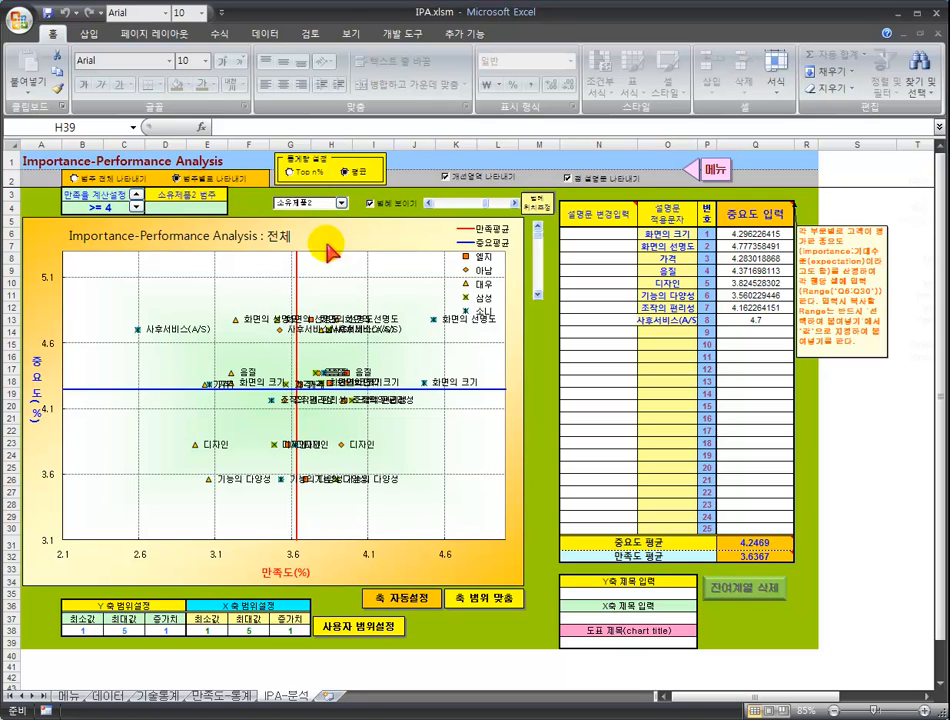
pyautogui.click(311, 204)
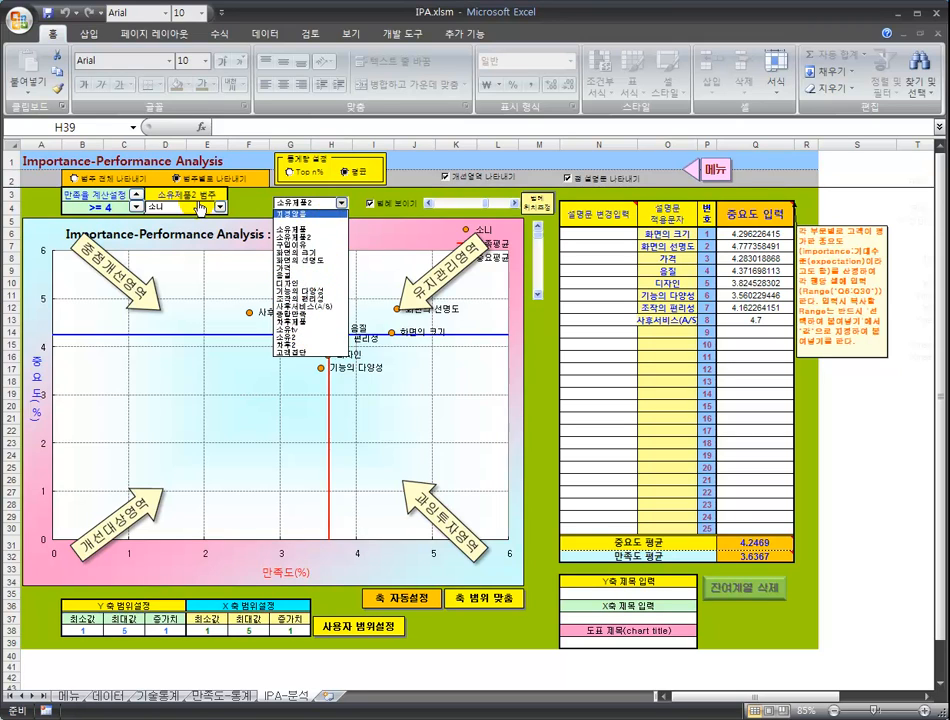
pyautogui.click(200, 208)
pyautogui.click(200, 207)
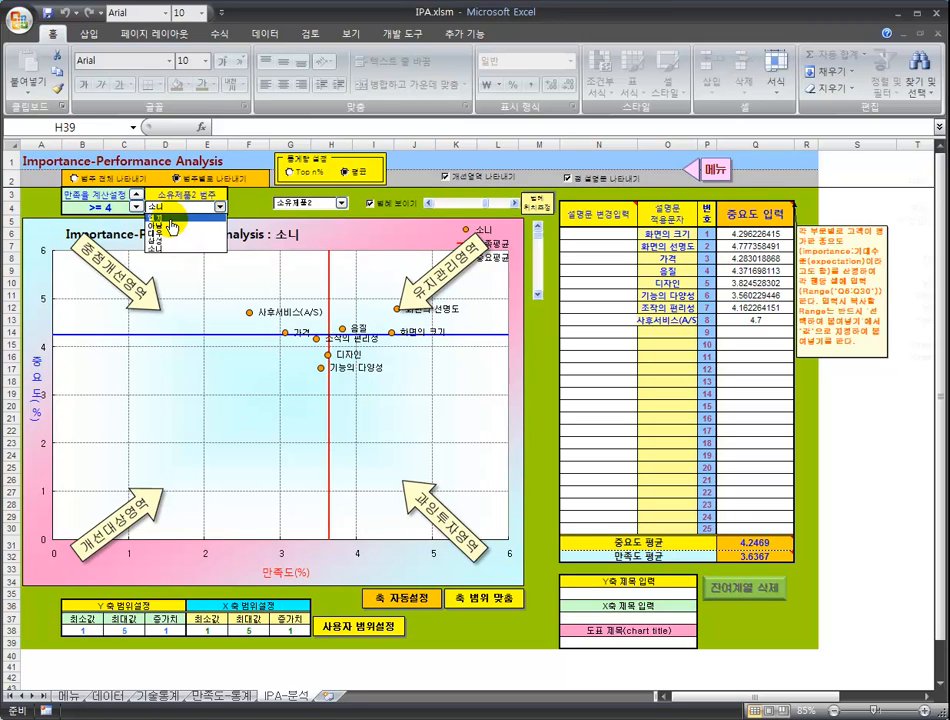
pyautogui.click(172, 226)
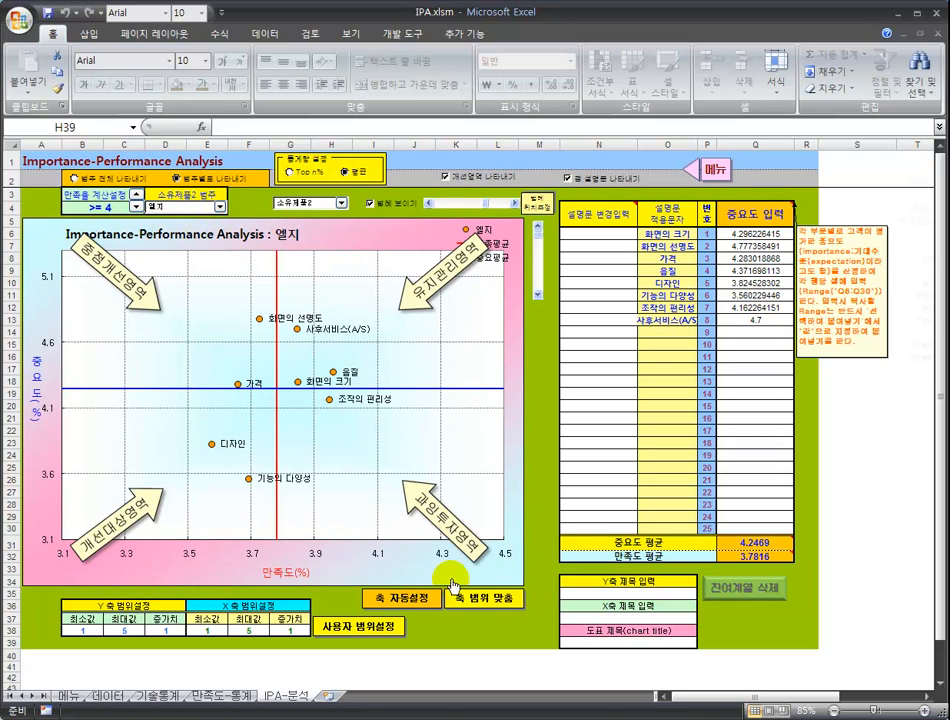
pyautogui.click(470, 617)
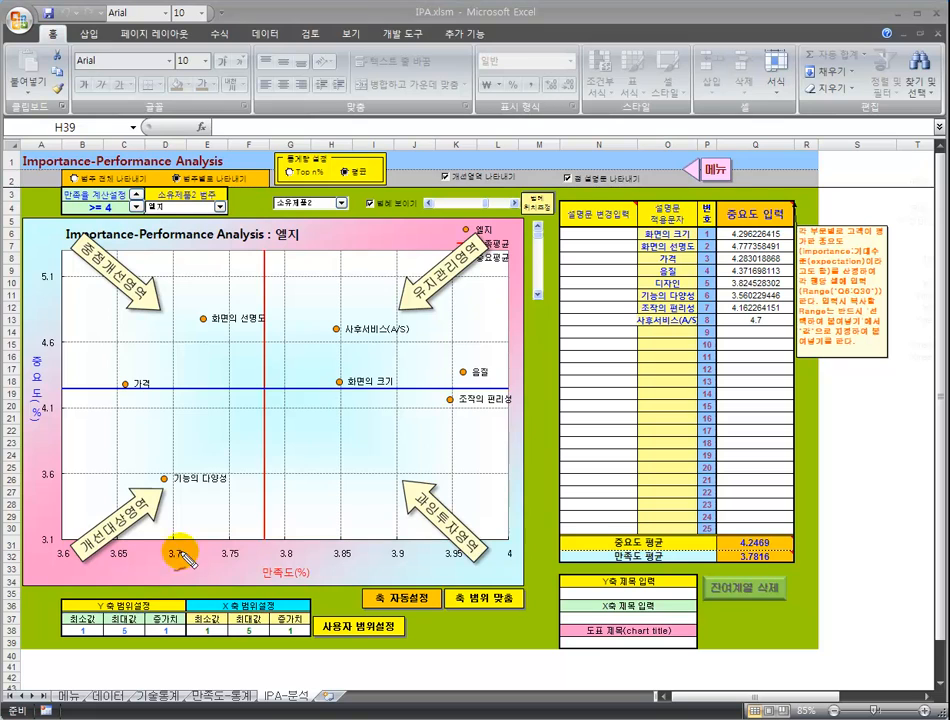
pyautogui.moveTo(64, 545)
pyautogui.mouseDown()
pyautogui.moveTo(418, 568)
pyautogui.moveTo(497, 553)
pyautogui.mouseUp()
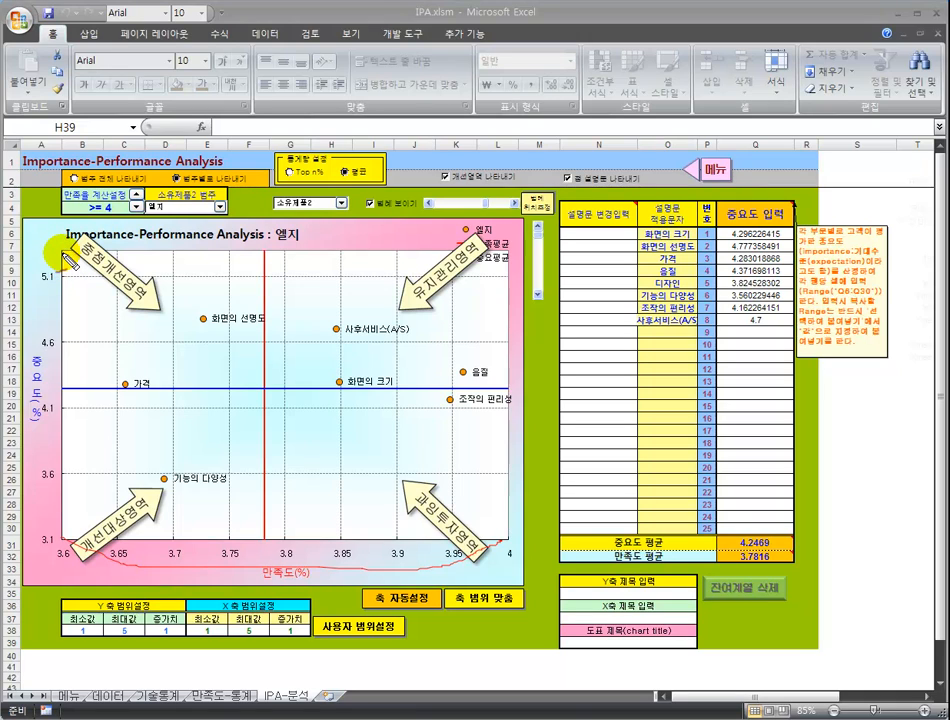
pyautogui.moveTo(61, 254)
pyautogui.mouseDown()
pyautogui.moveTo(39, 504)
pyautogui.moveTo(66, 536)
pyautogui.mouseUp()
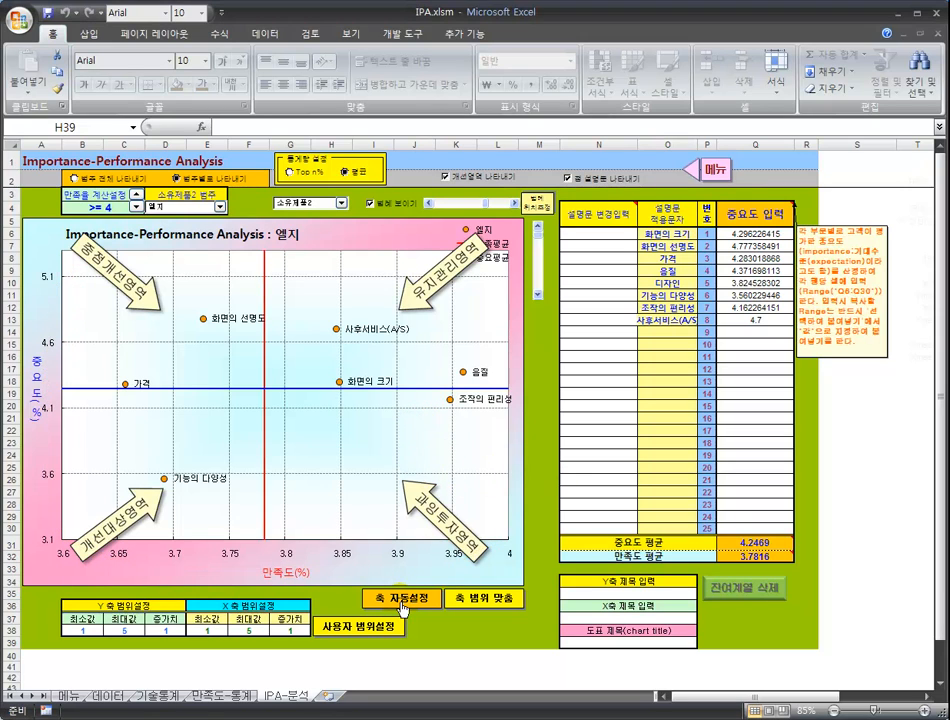
# Apply the user-defined axis range to the category chart and switch the 소유제품2 category to 삼성.
pyautogui.click(372, 628)
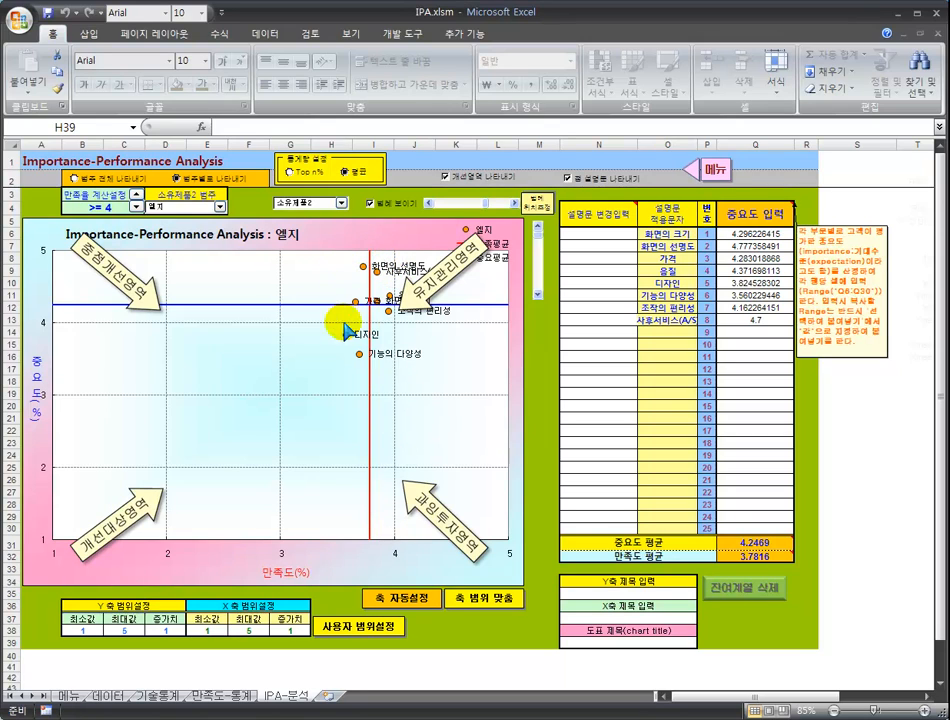
pyautogui.click(219, 207)
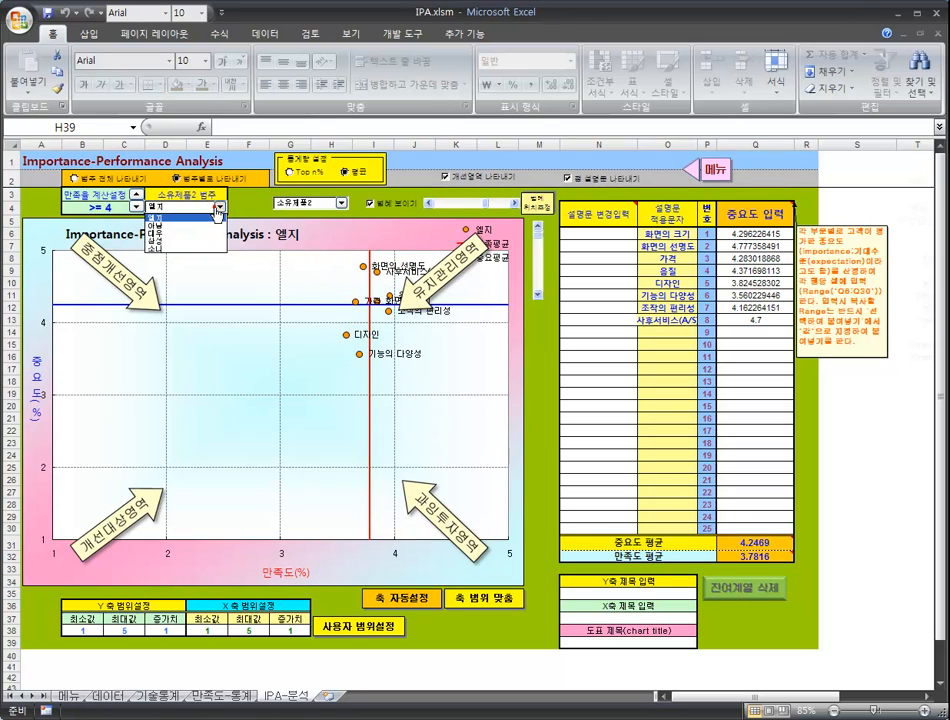
pyautogui.click(181, 246)
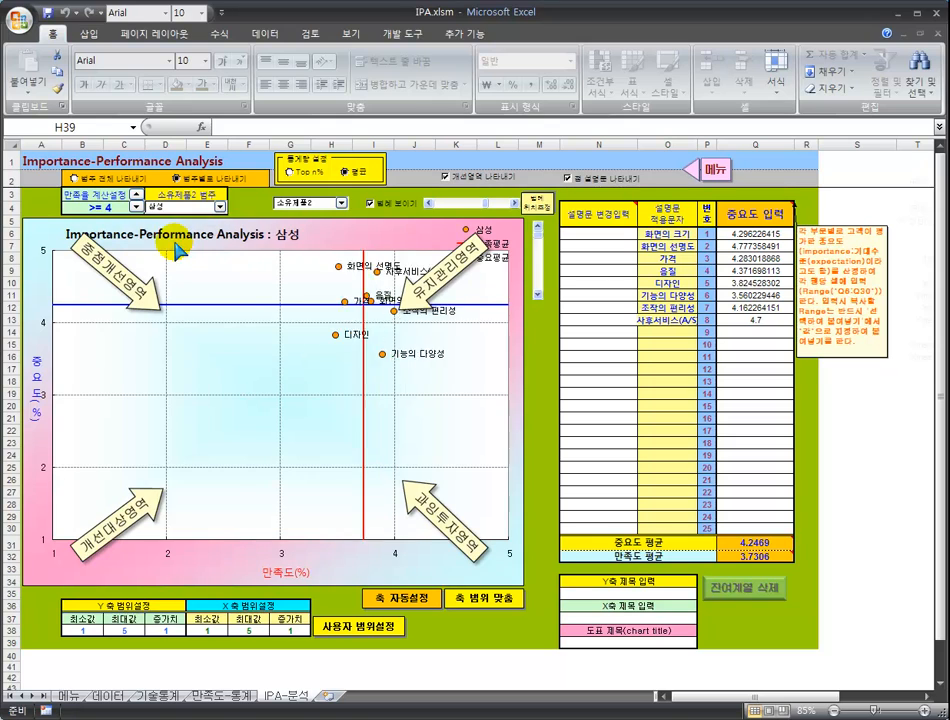
pyautogui.click(318, 627)
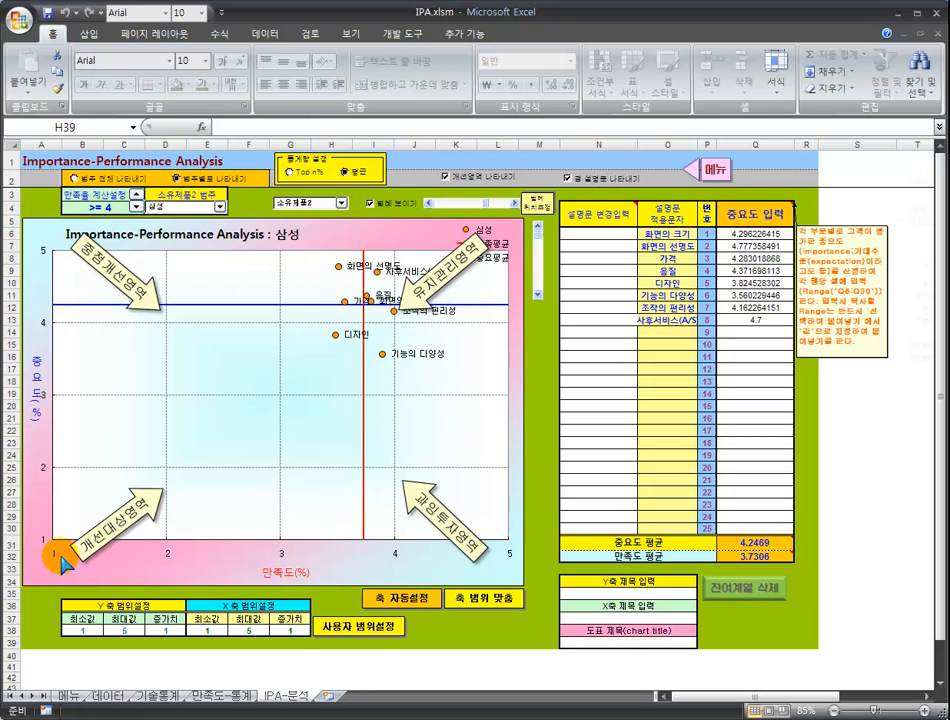
# Fit the 삼성 chart's axis range to its data points and switch the statistic setting to Top n%.
pyautogui.click(481, 599)
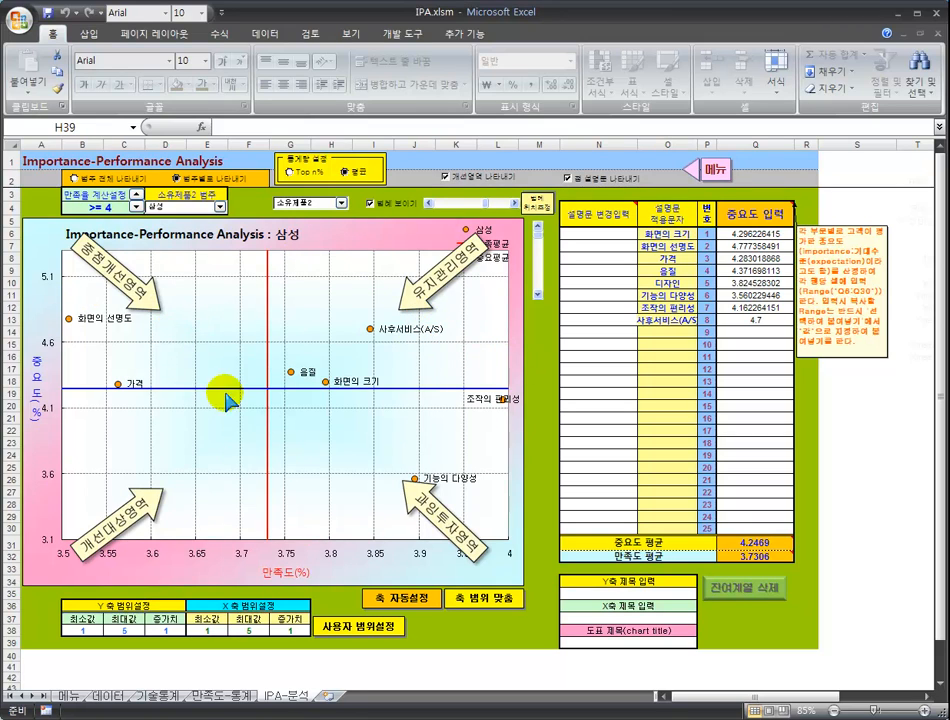
pyautogui.click(737, 235)
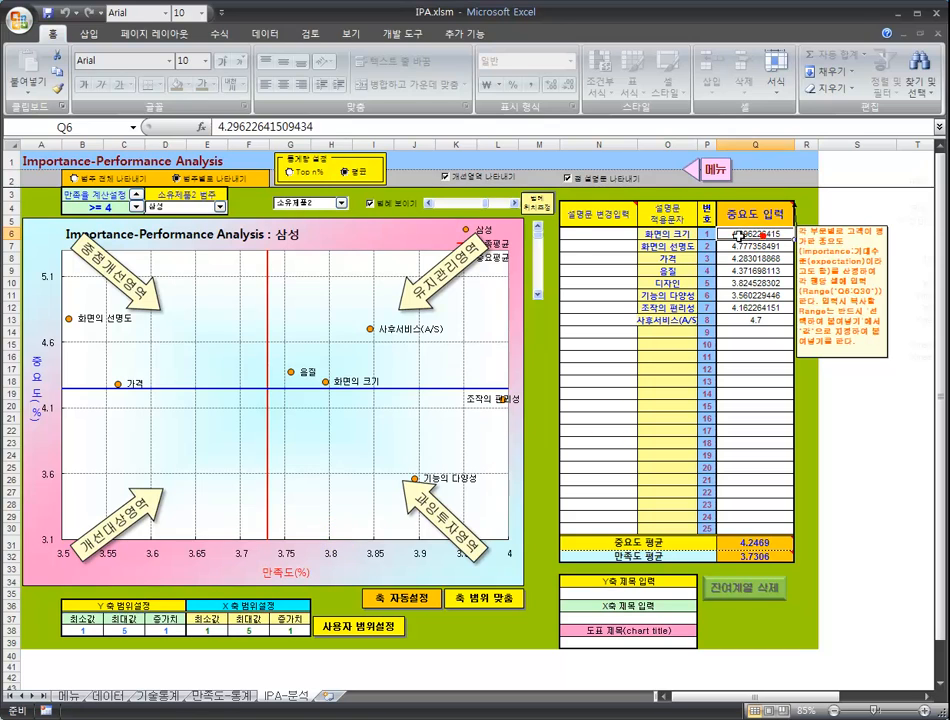
pyautogui.click(292, 172)
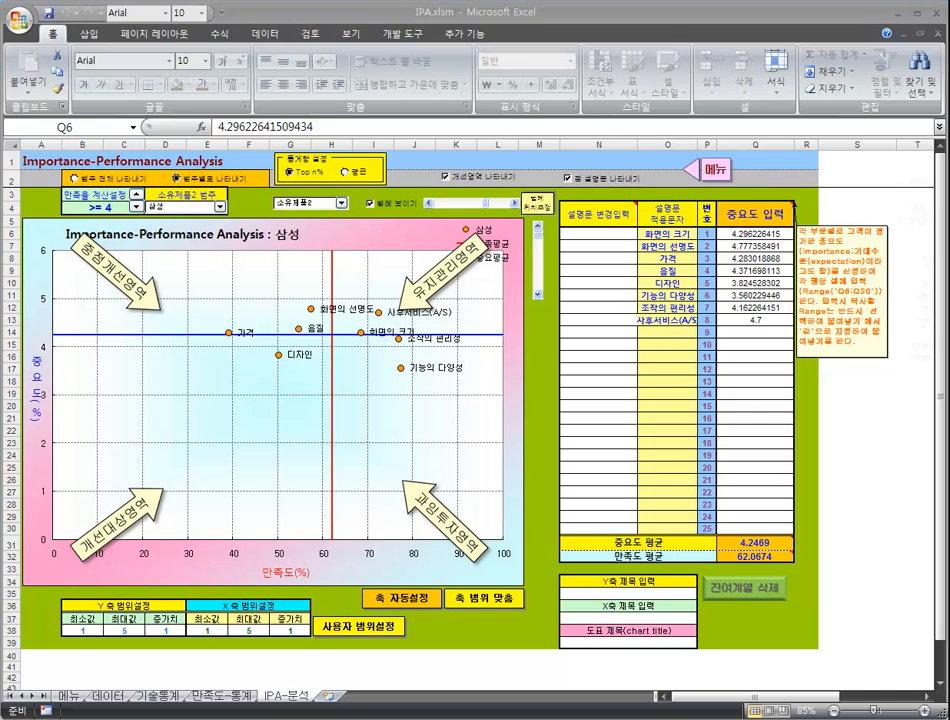
pyautogui.moveTo(402, 563)
pyautogui.mouseDown()
pyautogui.moveTo(467, 563)
pyautogui.moveTo(458, 574)
pyautogui.mouseUp()
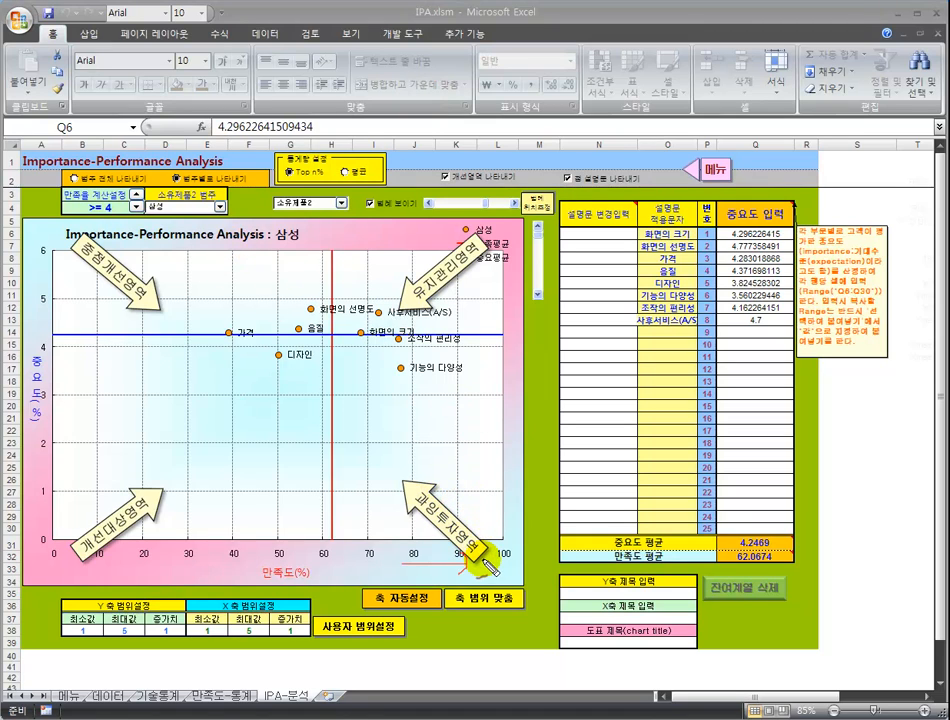
pyautogui.moveTo(484, 557)
pyautogui.mouseDown()
pyautogui.moveTo(497, 561)
pyautogui.moveTo(502, 582)
pyautogui.moveTo(488, 590)
pyautogui.moveTo(500, 581)
pyautogui.mouseUp()
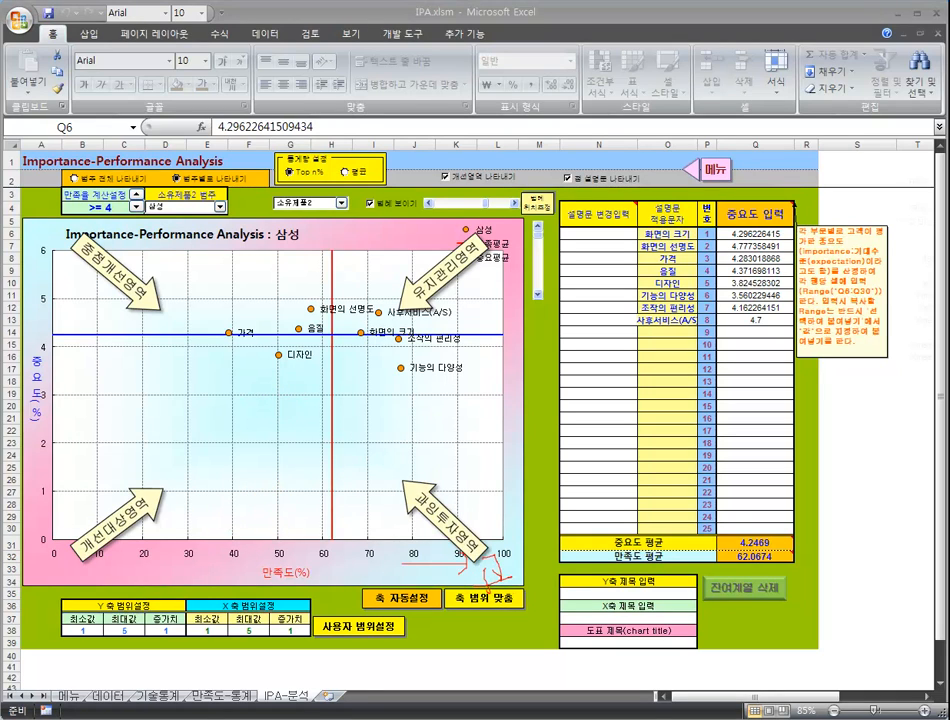
pyautogui.moveTo(53, 565)
pyautogui.mouseDown()
pyautogui.moveTo(41, 569)
pyautogui.moveTo(60, 544)
pyautogui.moveTo(64, 555)
pyautogui.moveTo(131, 552)
pyautogui.moveTo(93, 561)
pyautogui.moveTo(106, 568)
pyautogui.mouseUp()
pyautogui.click(48, 549)
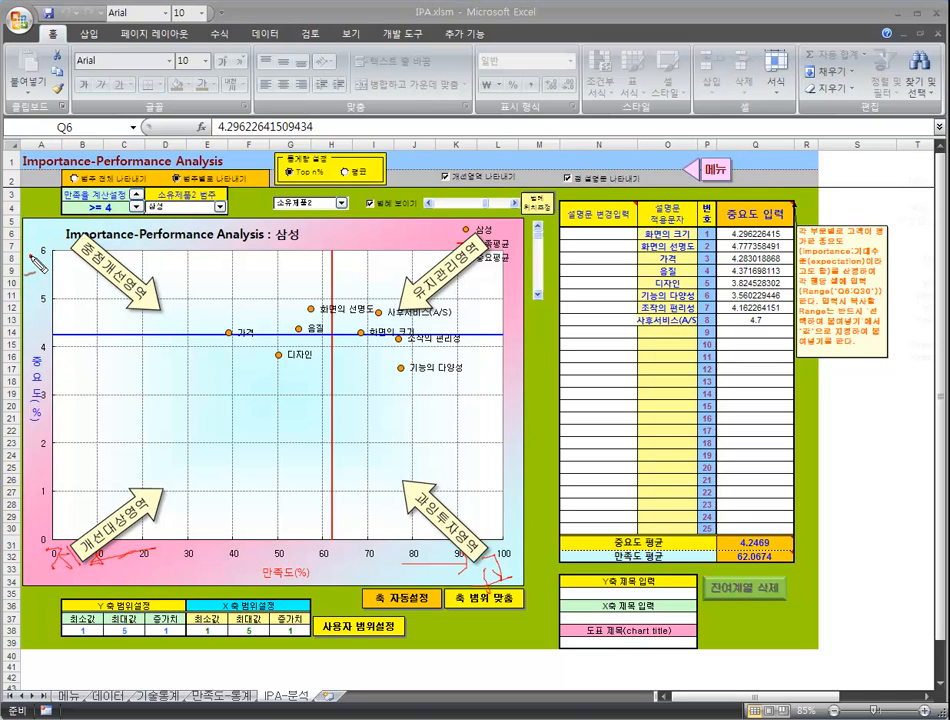
pyautogui.moveTo(33, 253)
pyautogui.mouseDown()
pyautogui.moveTo(53, 262)
pyautogui.moveTo(46, 271)
pyautogui.mouseUp()
pyautogui.moveTo(40, 272); pyautogui.dragTo(66, 269)
pyautogui.moveTo(68, 441)
pyautogui.mouseDown()
pyautogui.moveTo(76, 474)
pyautogui.moveTo(41, 530)
pyautogui.moveTo(53, 533)
pyautogui.moveTo(61, 518)
pyautogui.mouseUp()
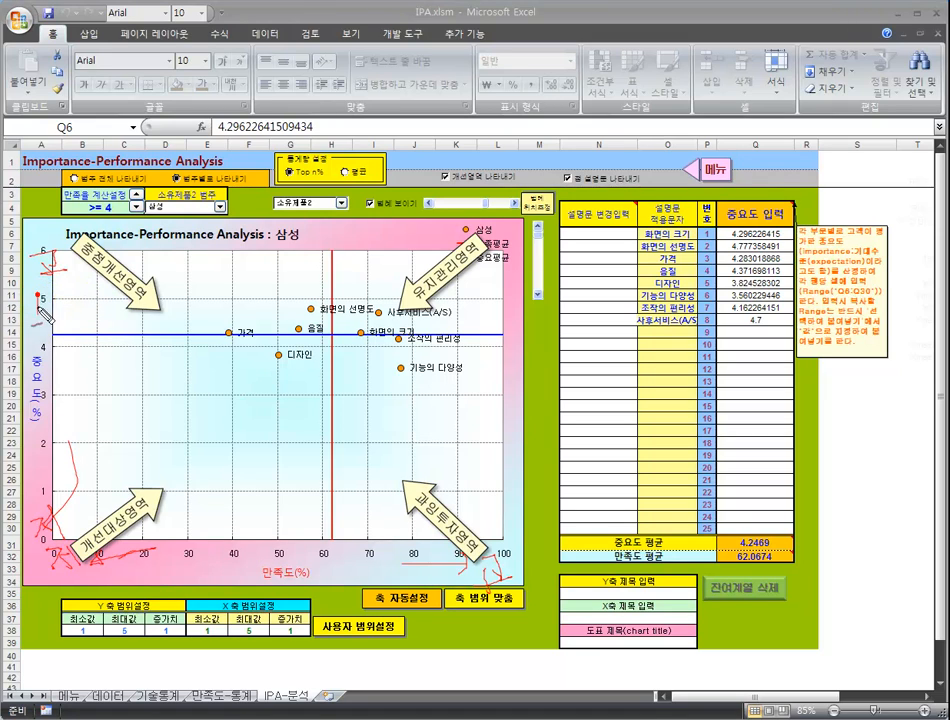
pyautogui.moveTo(39, 298)
pyautogui.mouseDown()
pyautogui.moveTo(38, 510)
pyautogui.moveTo(69, 309)
pyautogui.moveTo(8, 407)
pyautogui.mouseUp()
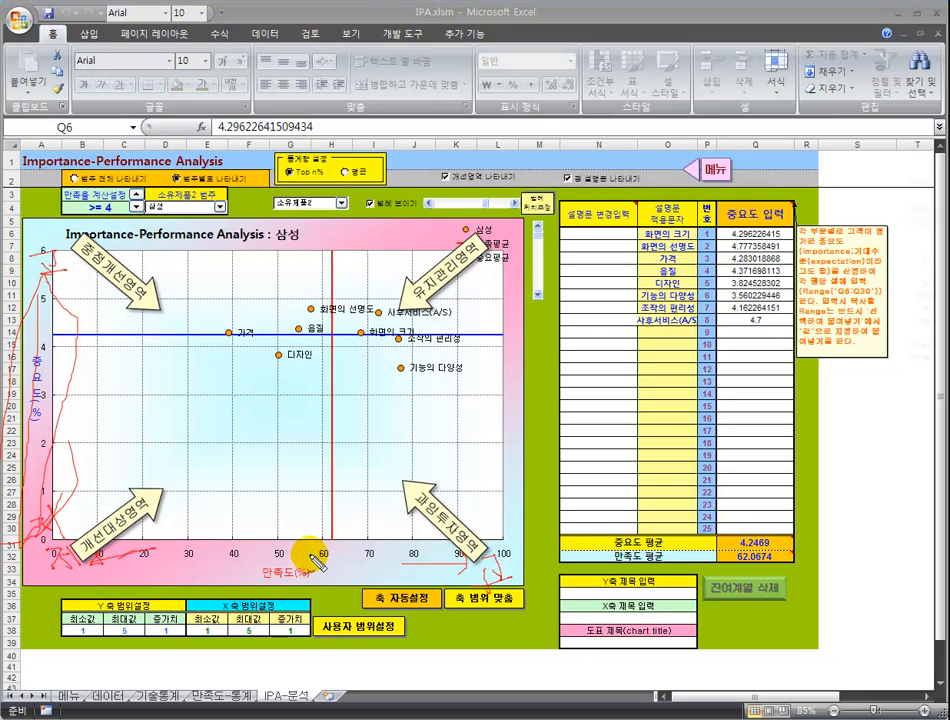
pyautogui.press('Escape')
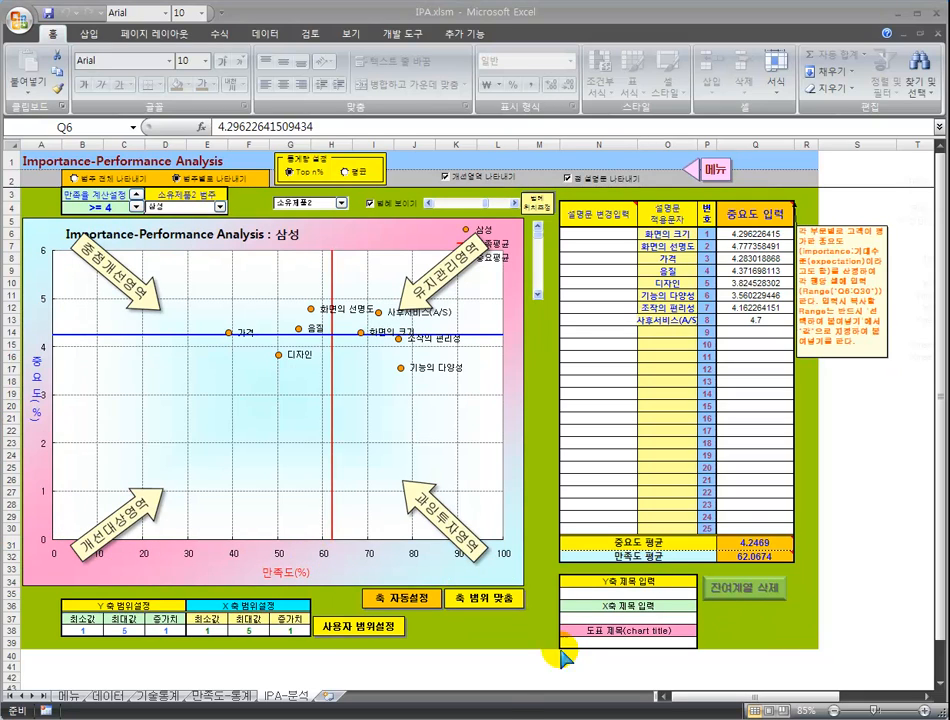
# Switch to the TV 만족조사.xlsx workbook and copy the percentage importance values in O11:O18.
pyautogui.hotkey('alt', 'Tab')
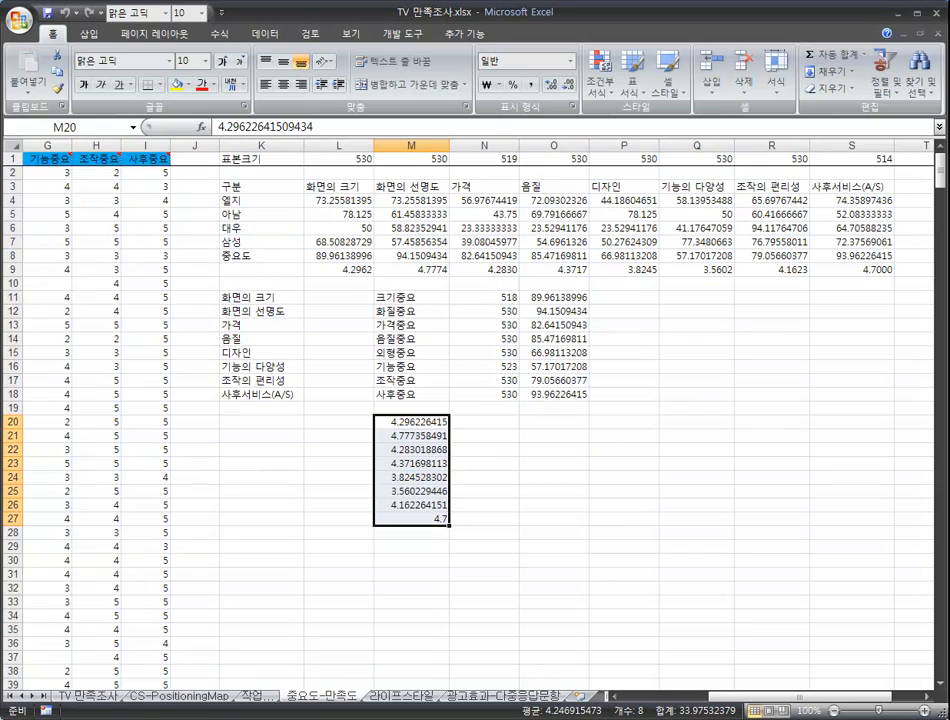
pyautogui.moveTo(546, 297); pyautogui.dragTo(546, 393)
pyautogui.rightClick(546, 353)
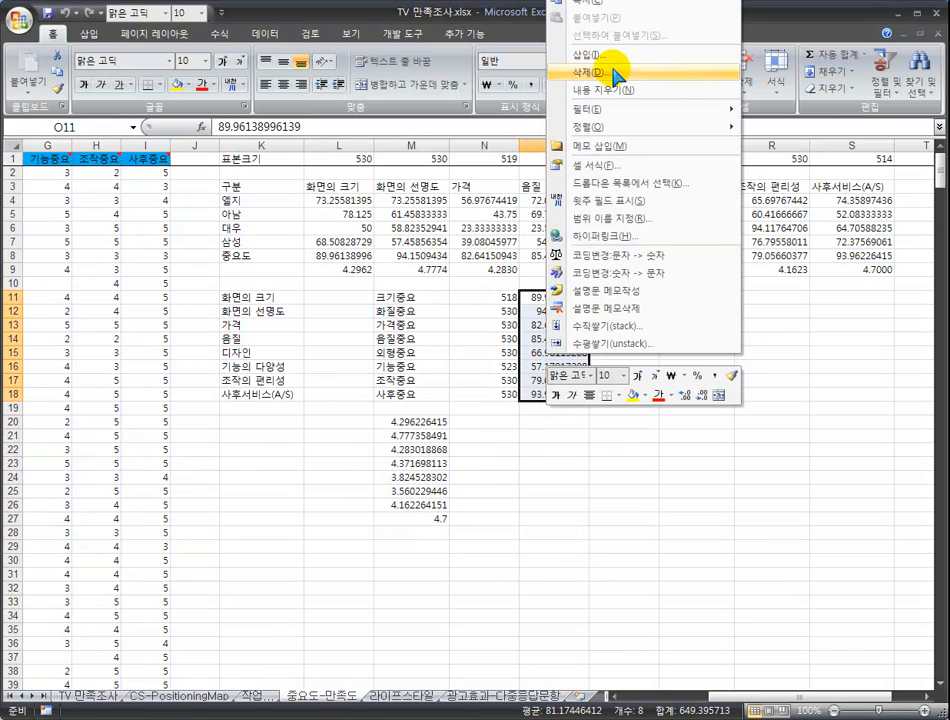
pyautogui.click(580, 3)
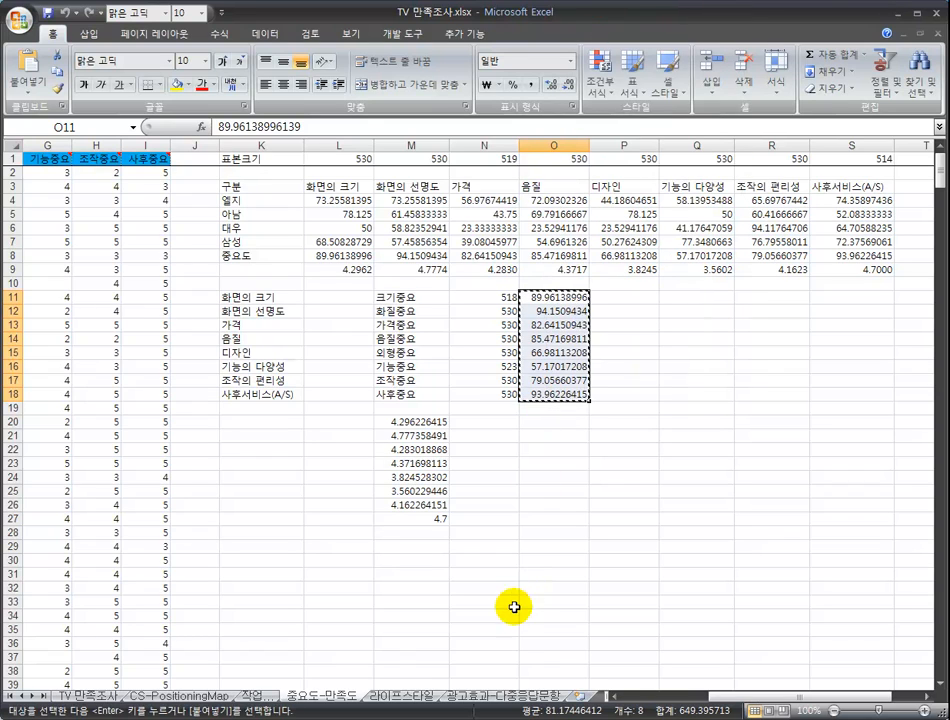
pyautogui.rightClick(547, 386)
pyautogui.rightClick(545, 389)
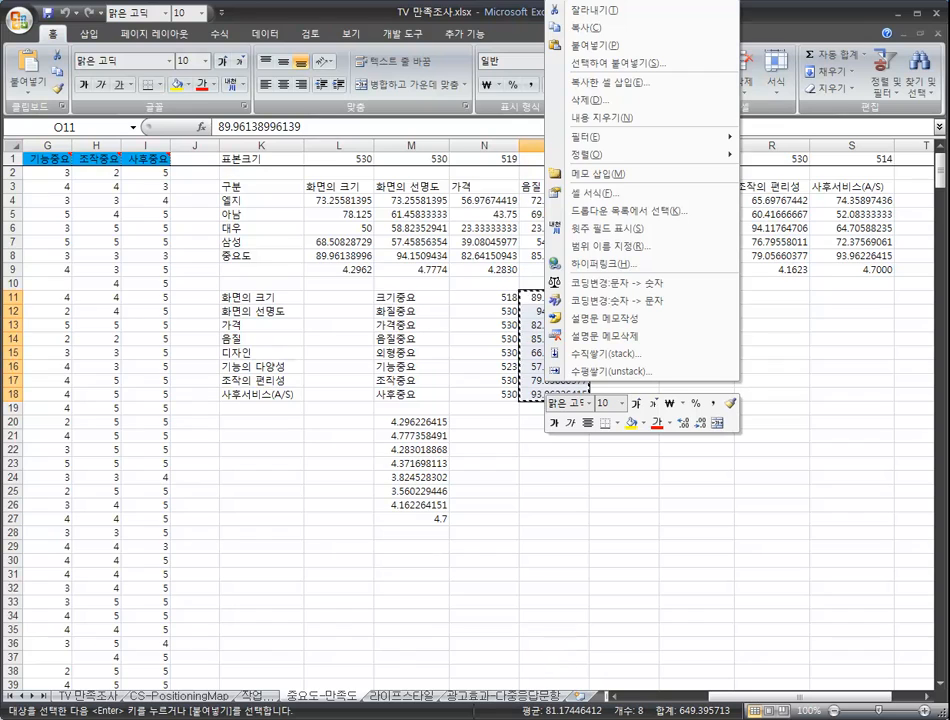
# Switch to IPA.xlsm, paste the copied importance data as values only from Q6 down, and reapply the Top n% statistic.
pyautogui.click(524, 718)
pyautogui.rightClick(749, 233)
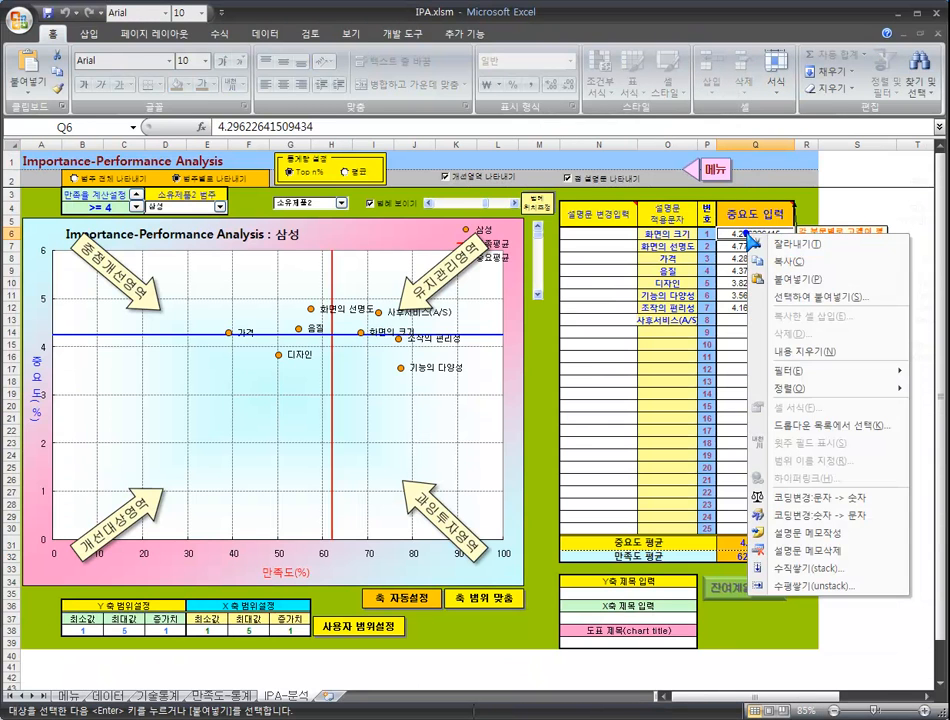
pyautogui.click(800, 300)
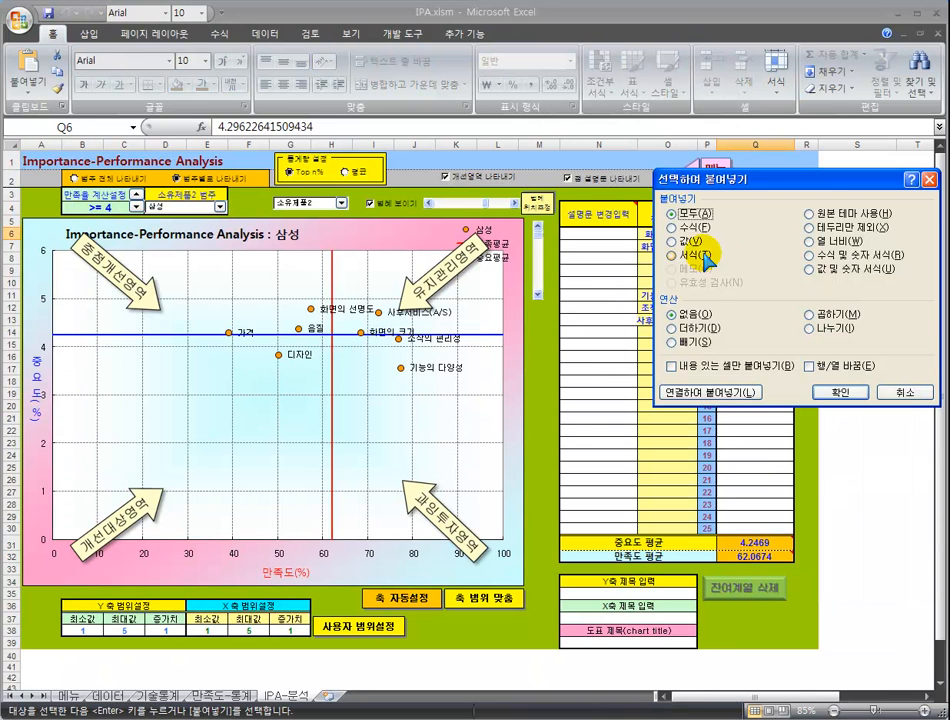
pyautogui.click(680, 241)
pyautogui.click(835, 392)
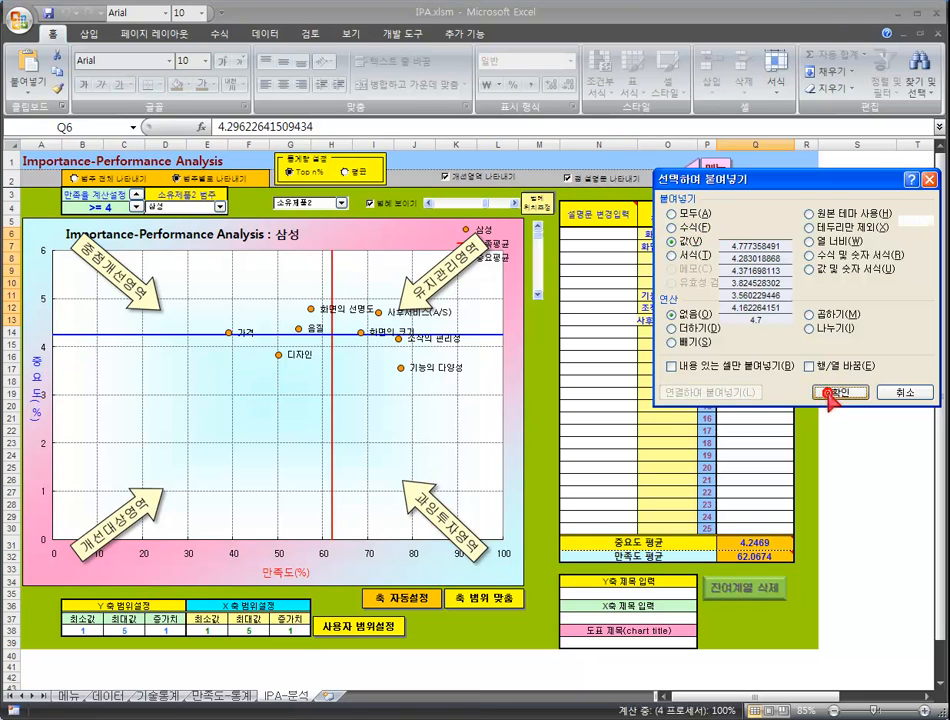
pyautogui.click(749, 296)
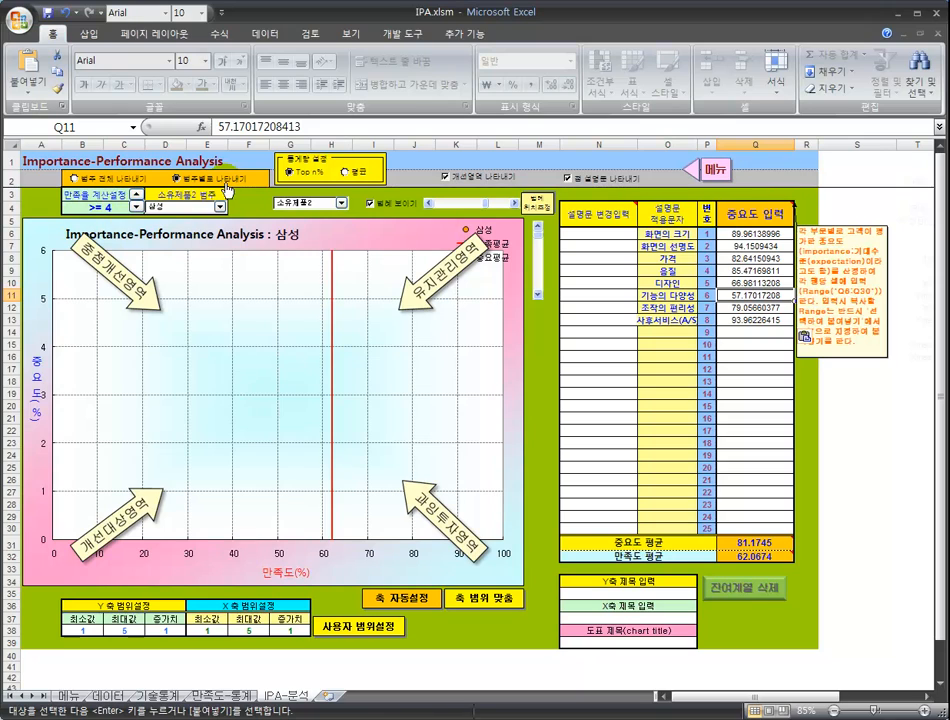
pyautogui.click(312, 174)
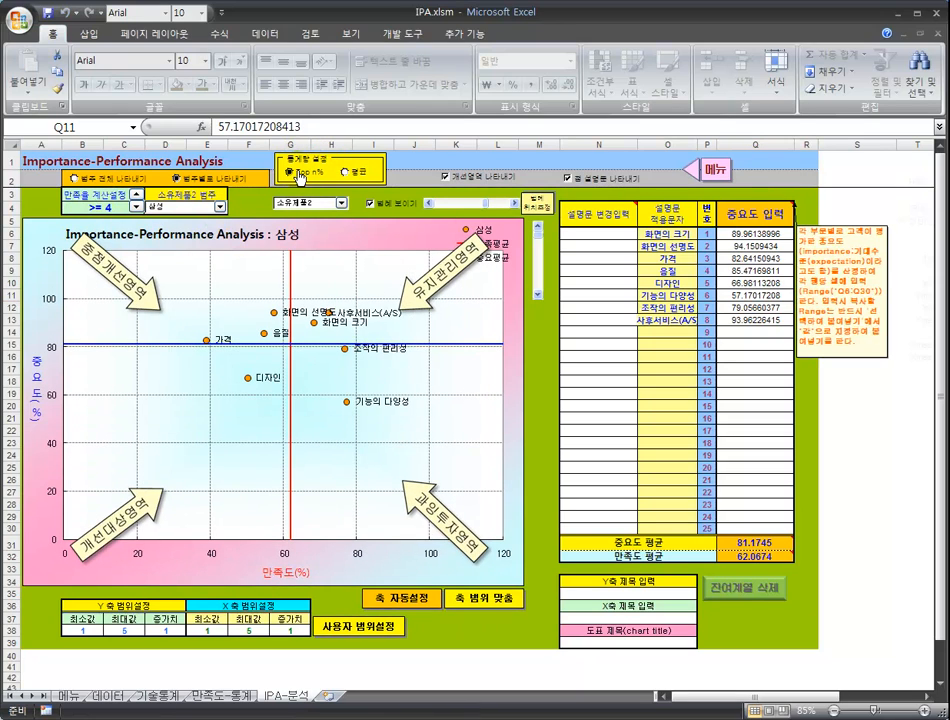
# Preview the chart for all categories, return to the individual category view, and set its axes to automatic.
pyautogui.click(122, 180)
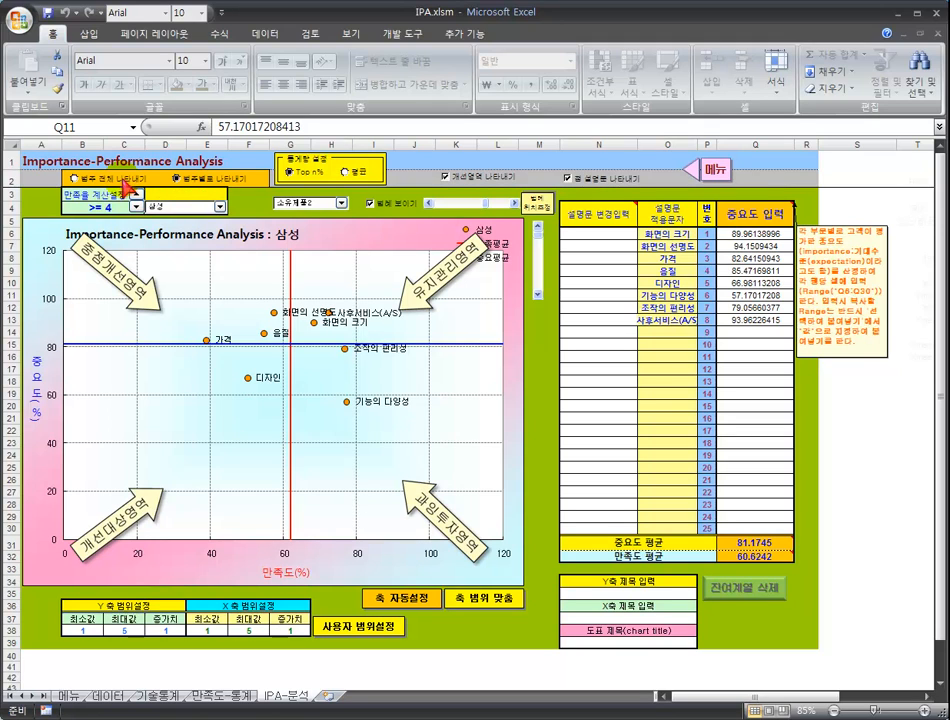
pyautogui.click(122, 181)
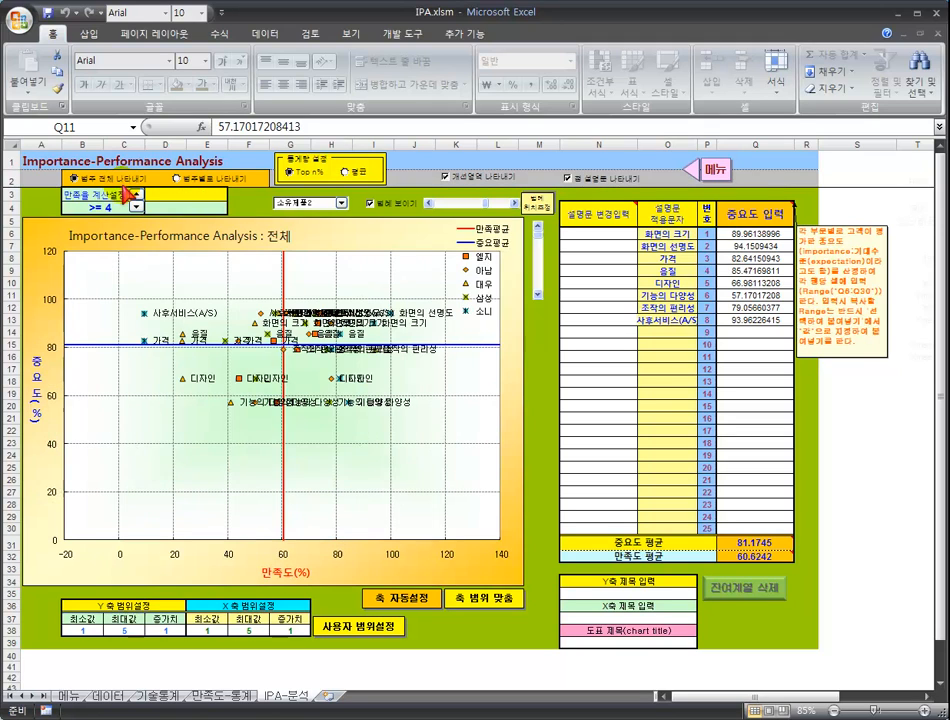
pyautogui.click(210, 180)
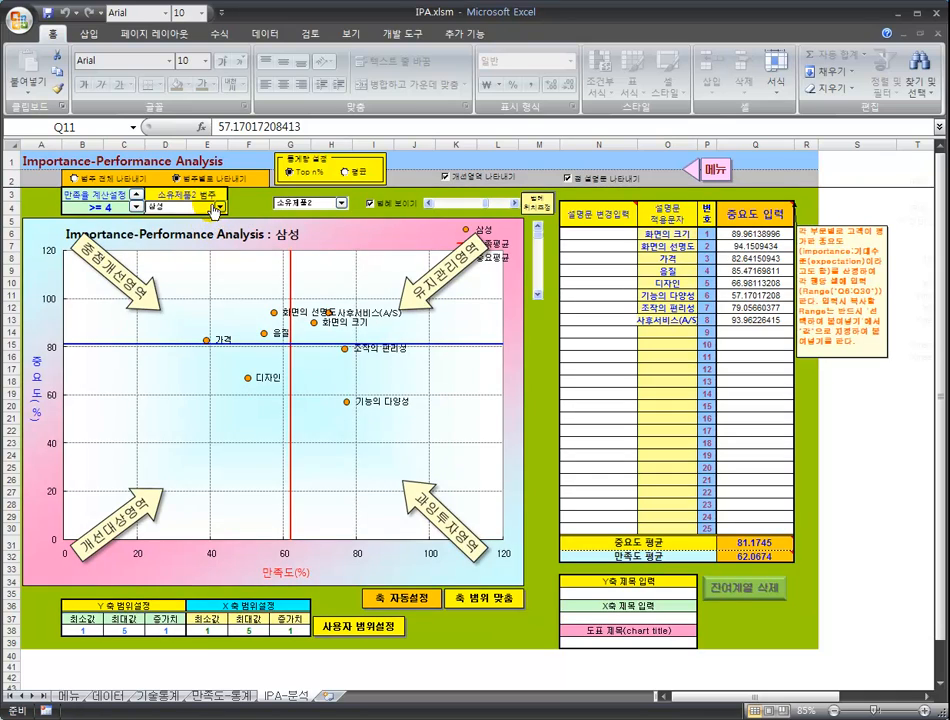
pyautogui.click(216, 206)
pyautogui.click(217, 206)
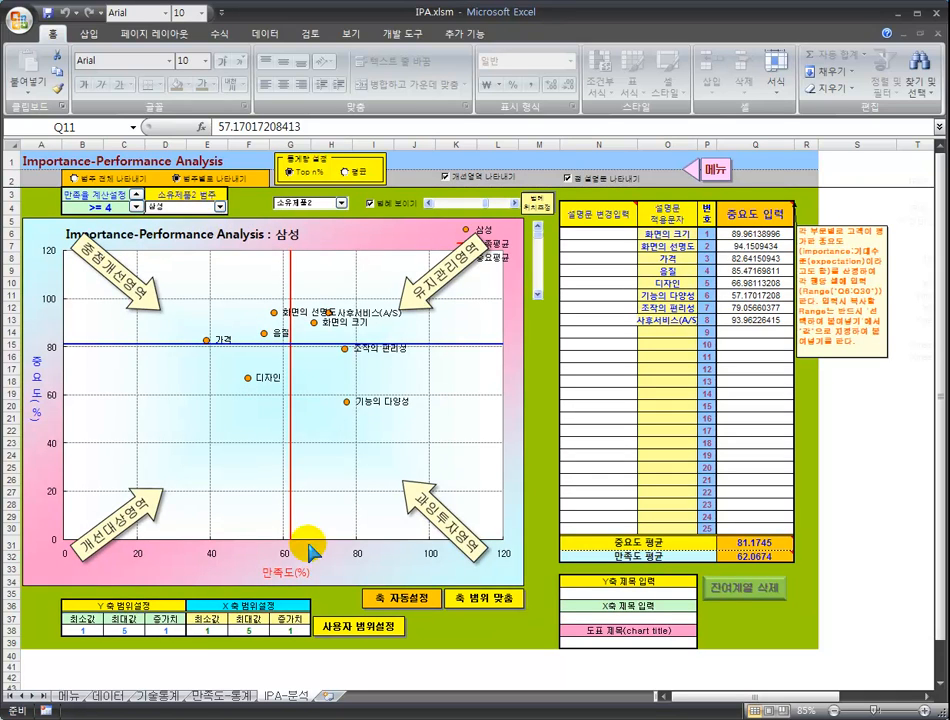
pyautogui.click(390, 598)
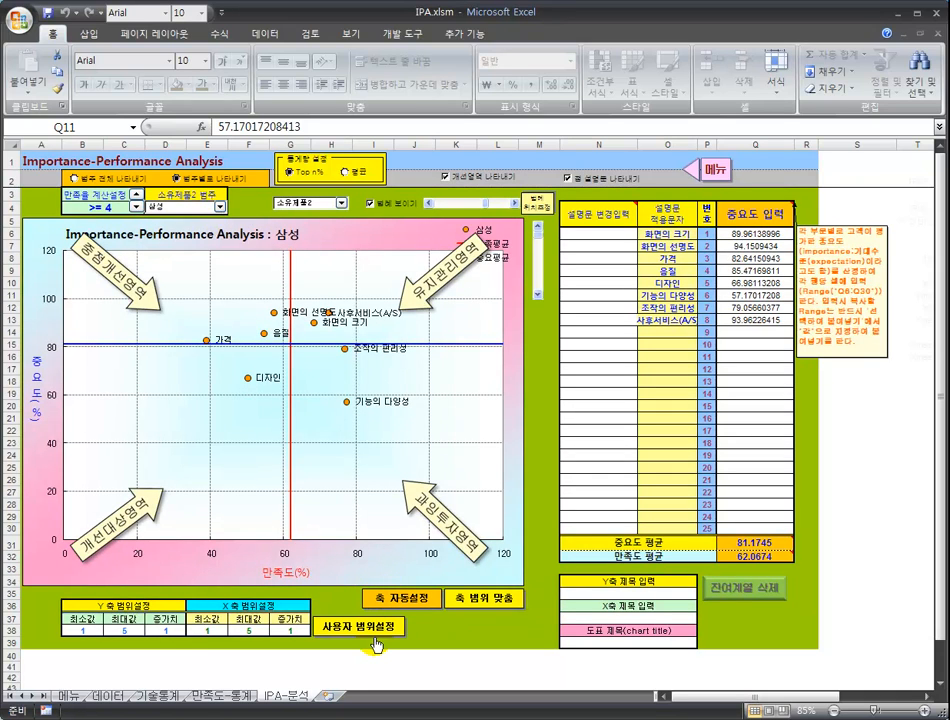
# Clear the old Y- and X-axis range values and enter a Y-axis minimum of 0, maximum of 100 and increment of 10.
pyautogui.click(88, 630)
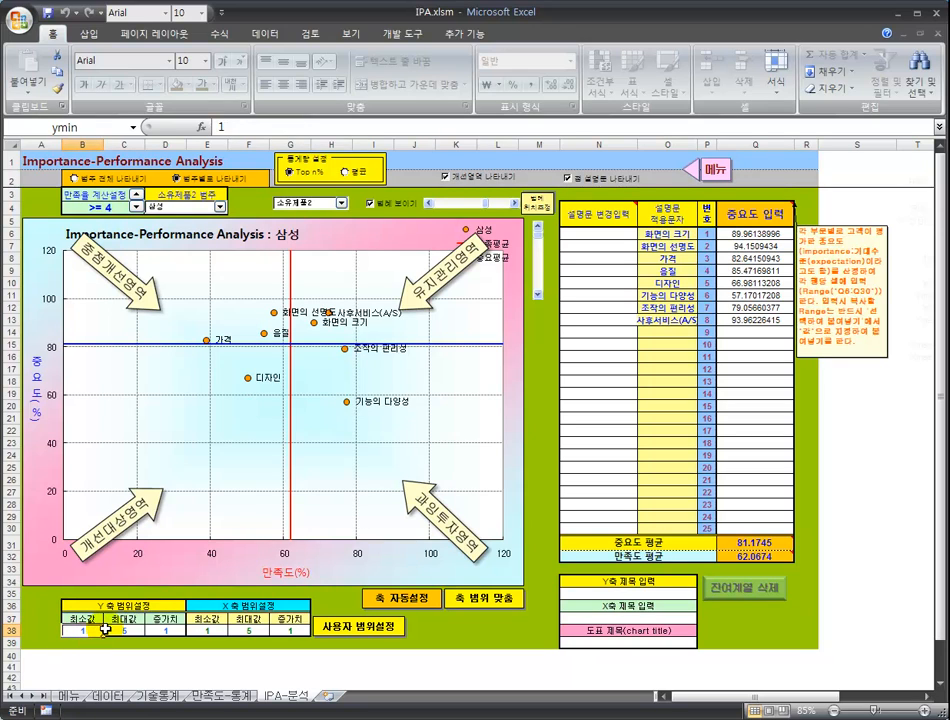
pyautogui.moveTo(90, 630); pyautogui.dragTo(281, 628)
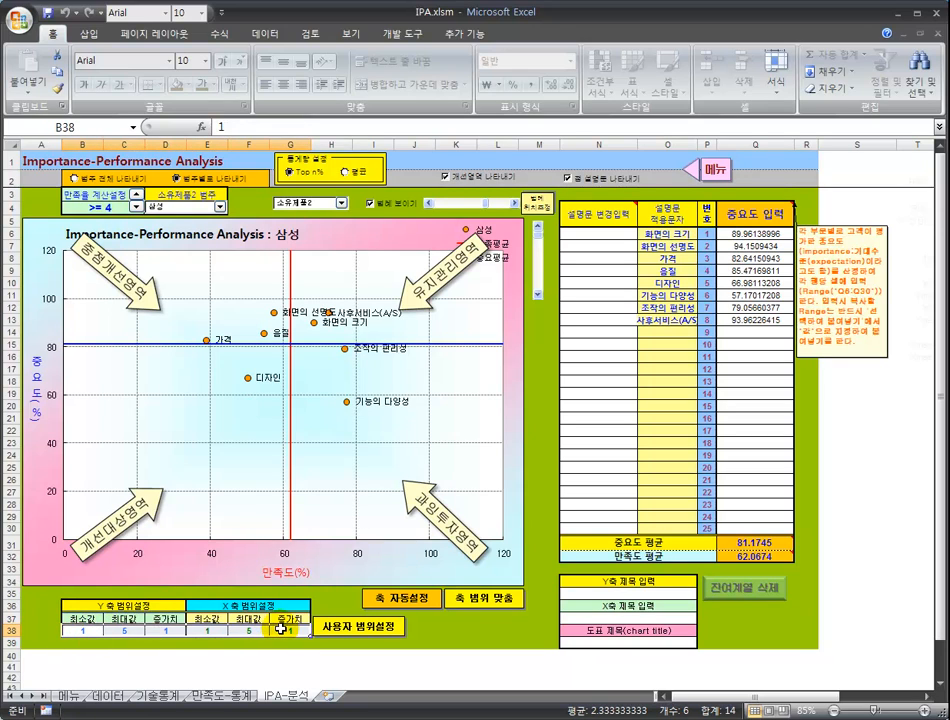
pyautogui.press('Delete')
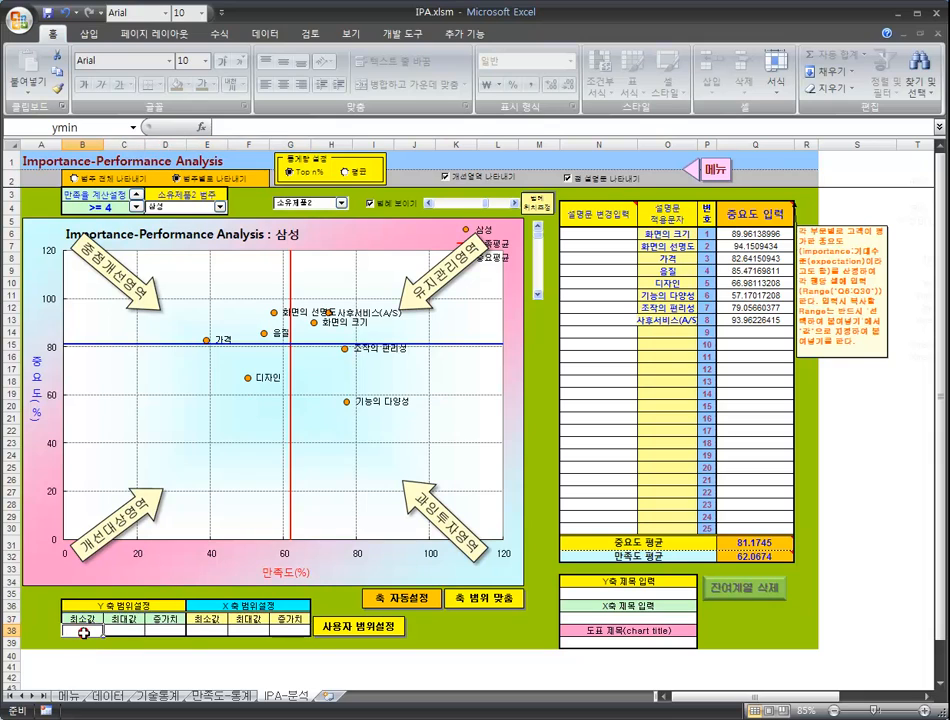
pyautogui.write('0')
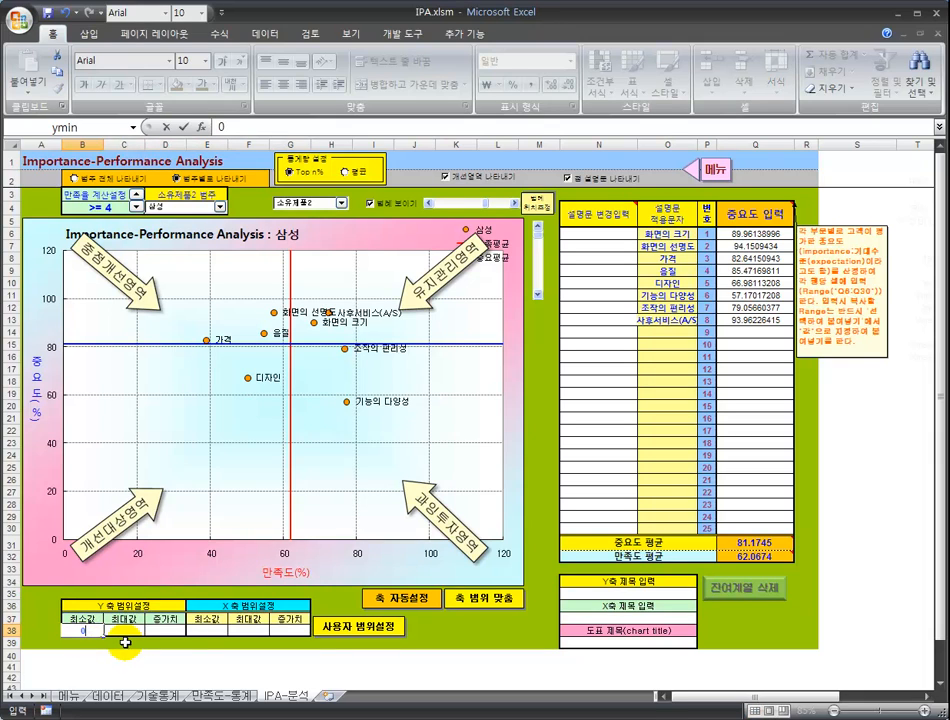
pyautogui.click(125, 632)
pyautogui.write('100')
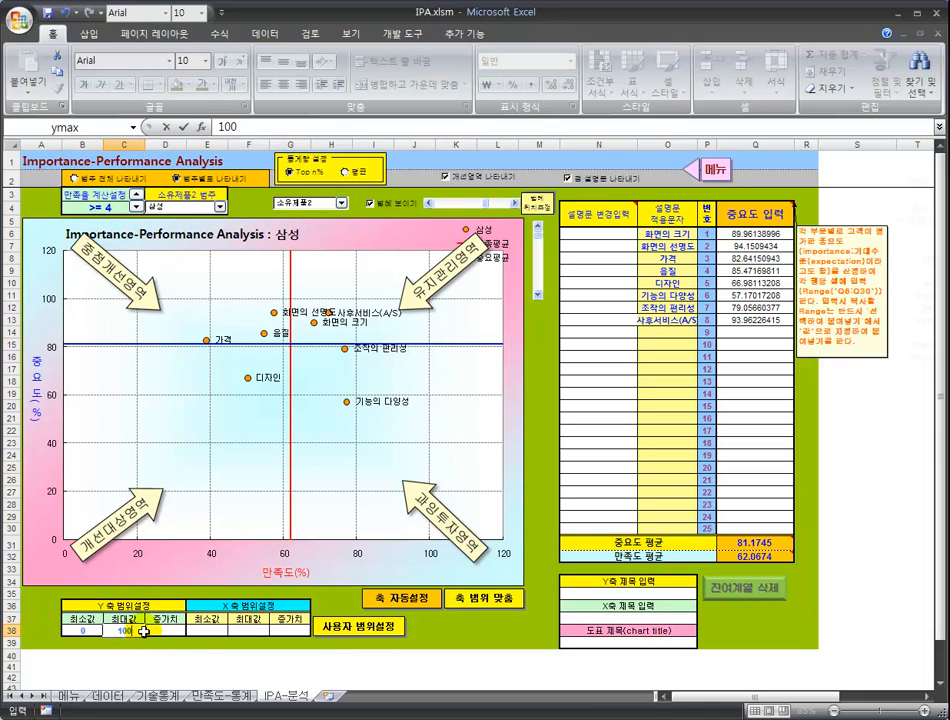
pyautogui.click(168, 632)
pyautogui.write('10')
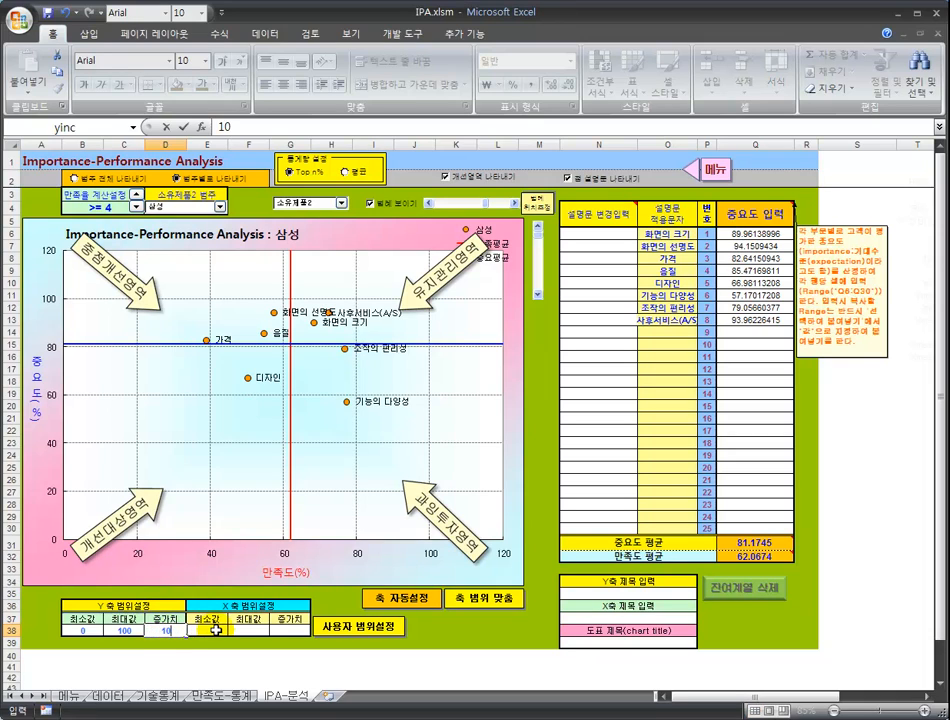
# Enter the X-axis range with minimum 0, maximum 100 and increment 10.
pyautogui.click(212, 631)
pyautogui.write('0')
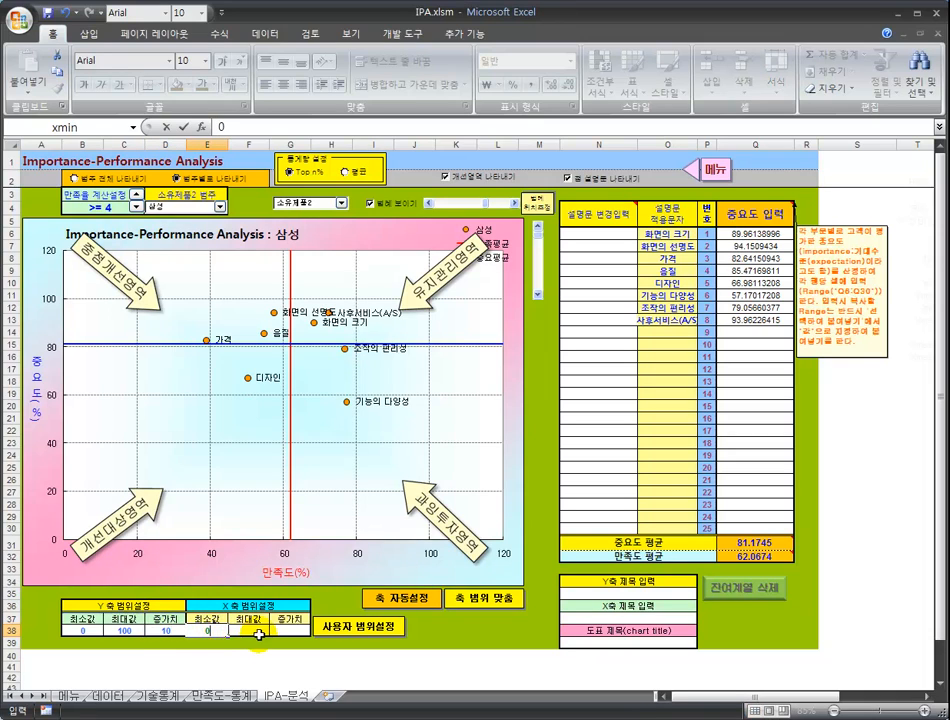
pyautogui.click(250, 631)
pyautogui.write('100')
pyautogui.click(288, 631)
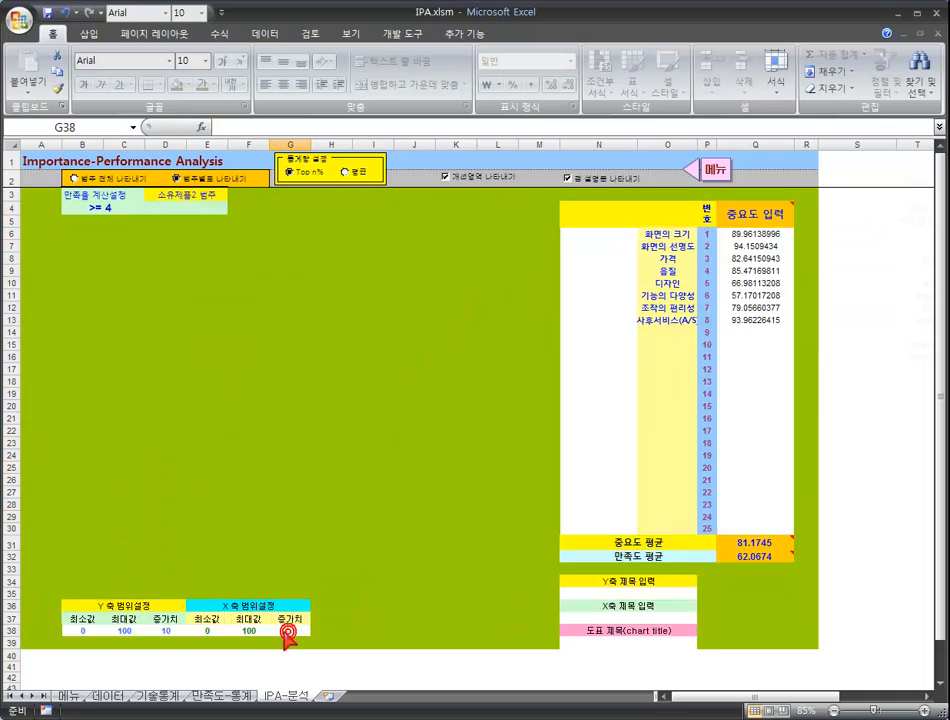
pyautogui.write('10')
pyautogui.press('Return')
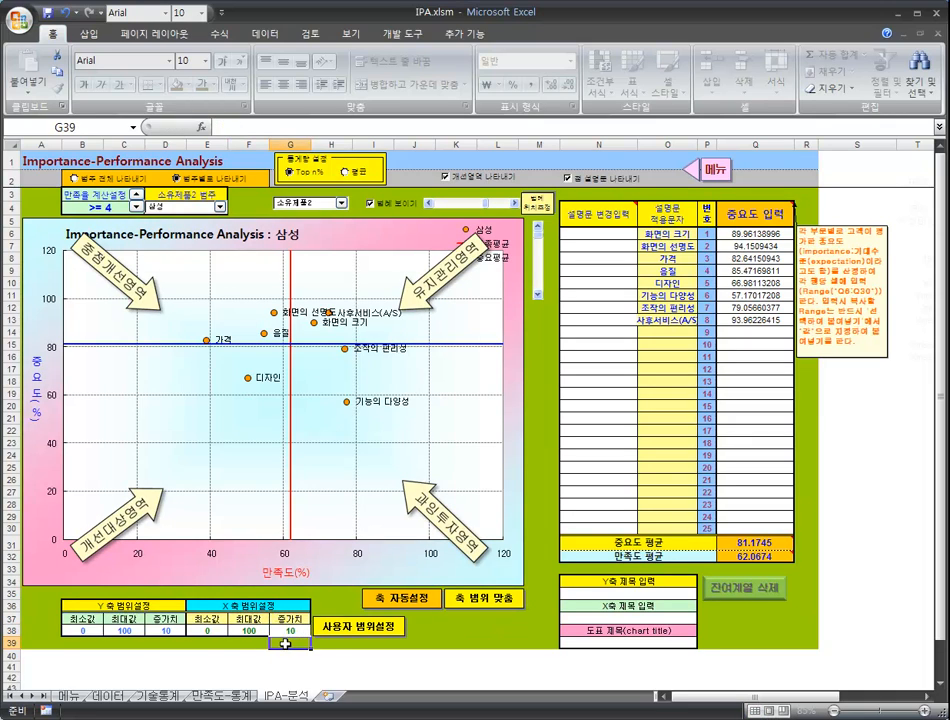
# Apply the user-defined axis range to the 삼성 chart, and hide and re-show the improvement-area arrows.
pyautogui.click(341, 628)
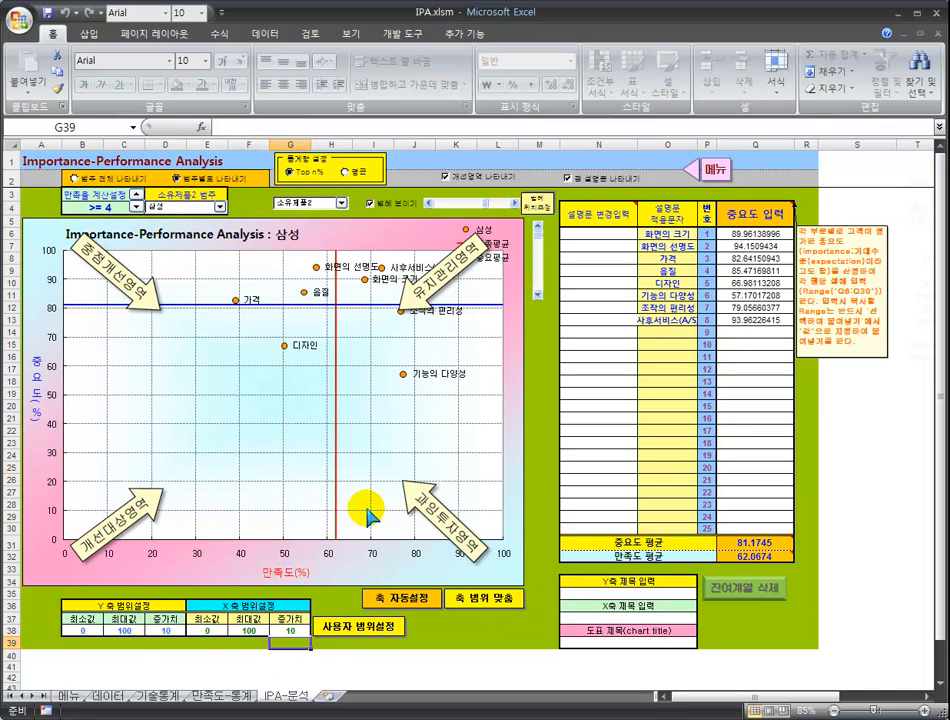
pyautogui.click(476, 179)
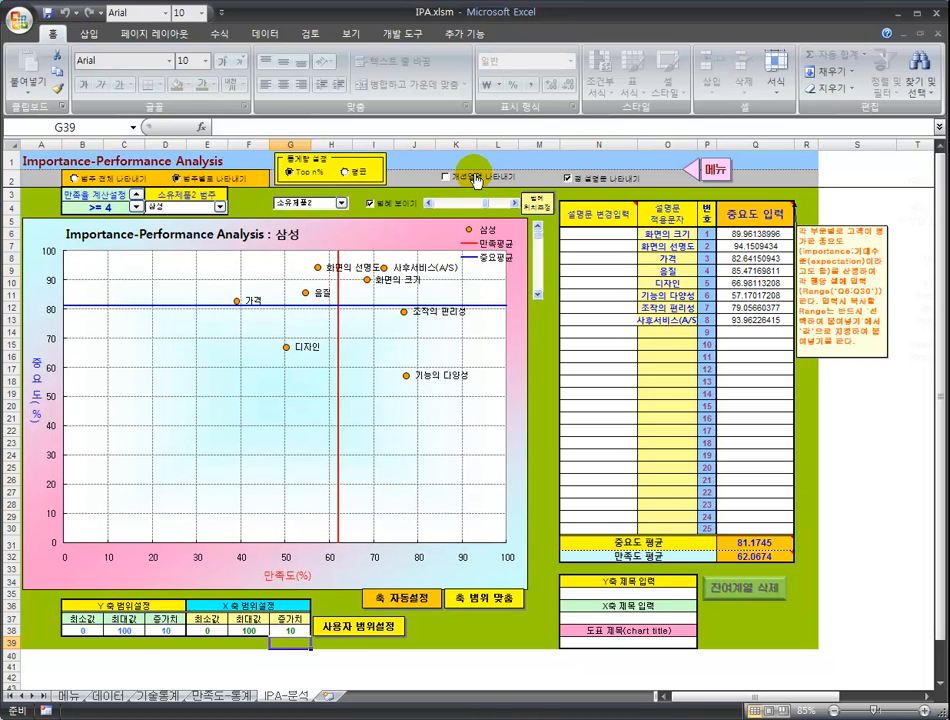
pyautogui.click(478, 177)
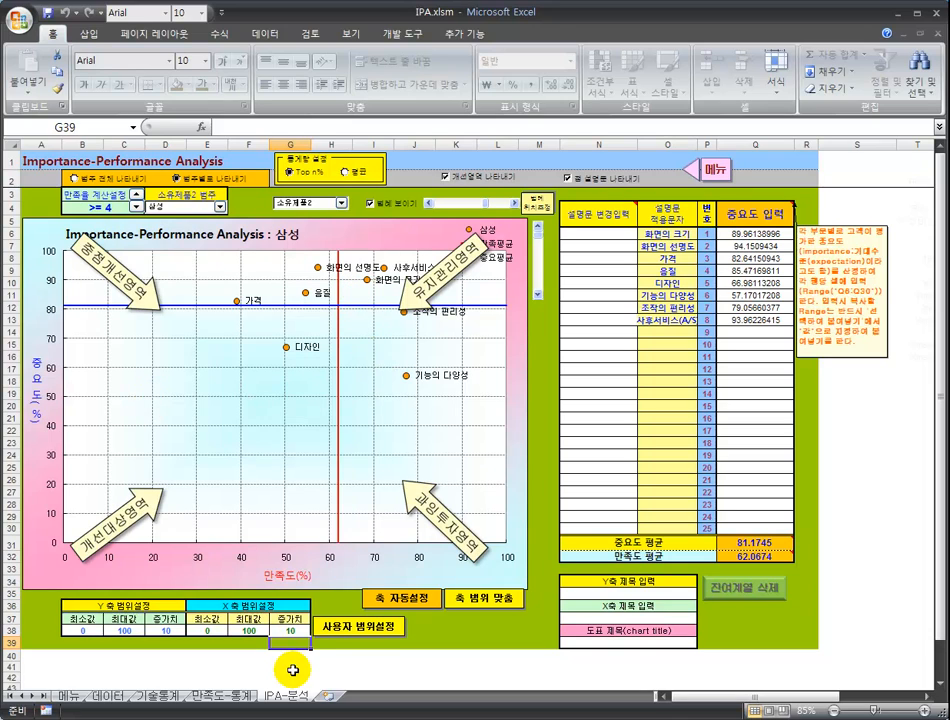
# Clear the X-axis and Y-axis maximum values, and undo both deletions.
pyautogui.click(290, 632)
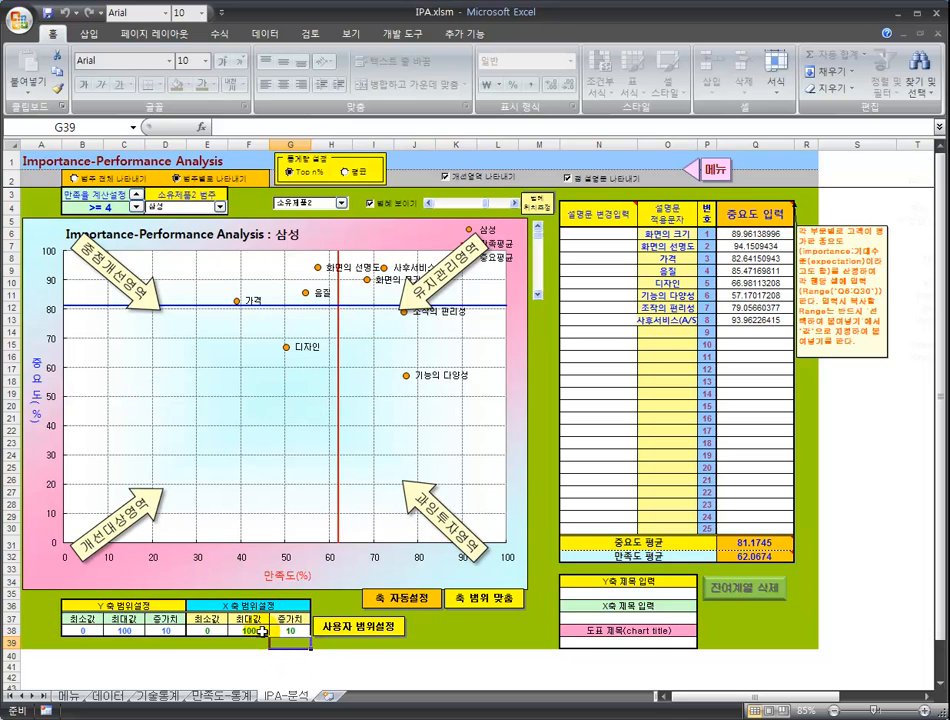
pyautogui.click(262, 631)
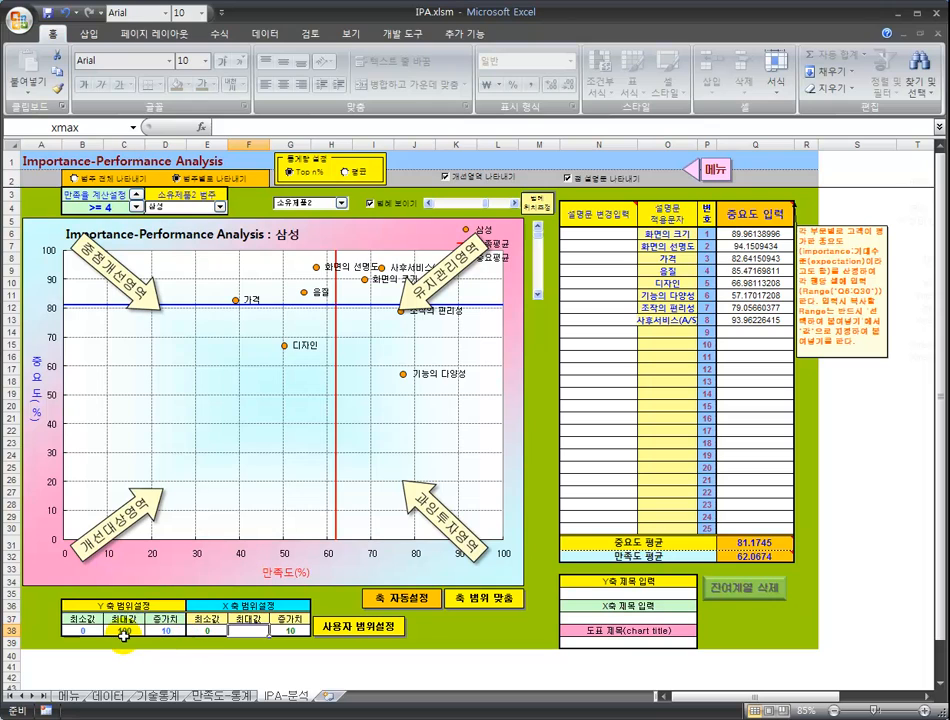
pyautogui.click(123, 631)
pyautogui.press('Delete')
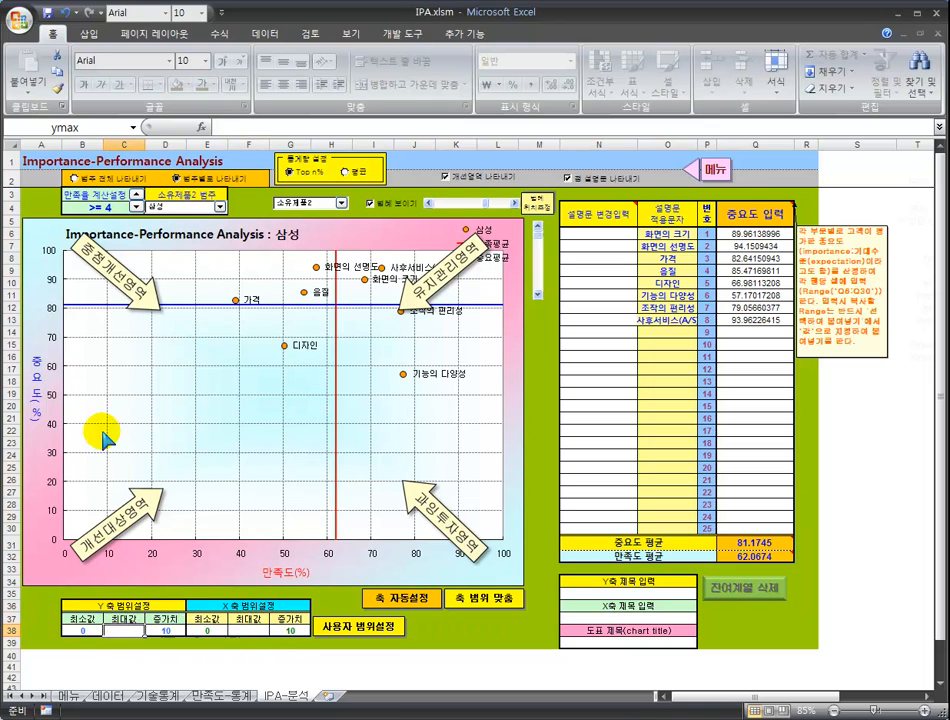
pyautogui.click(65, 17)
pyautogui.click(65, 17)
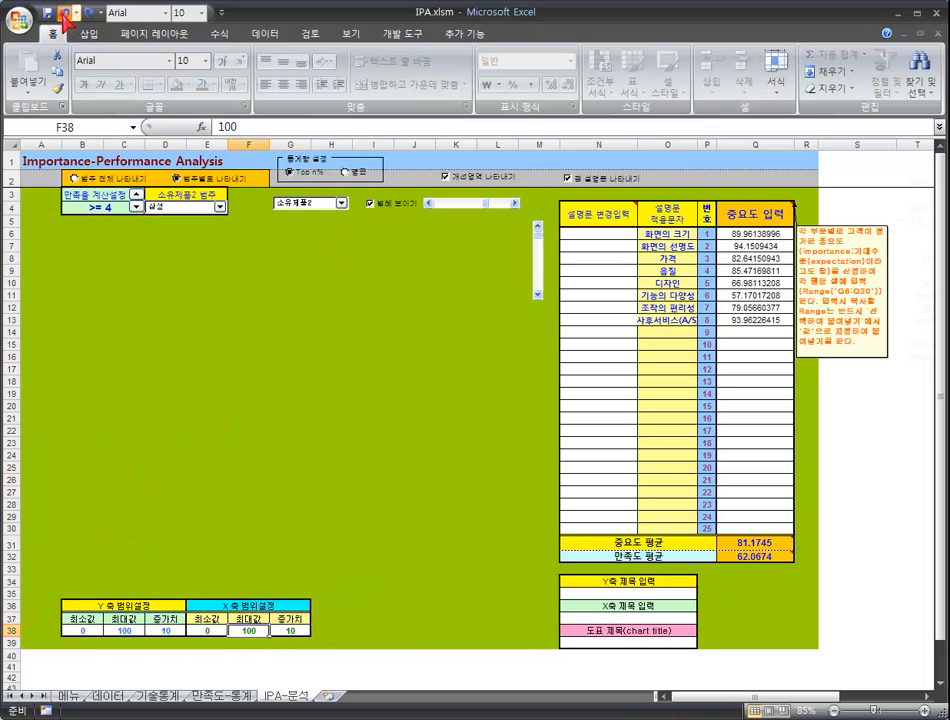
# Set the 삼성 chart's axes to automatic and hide the improvement-area arrows.
pyautogui.click(404, 601)
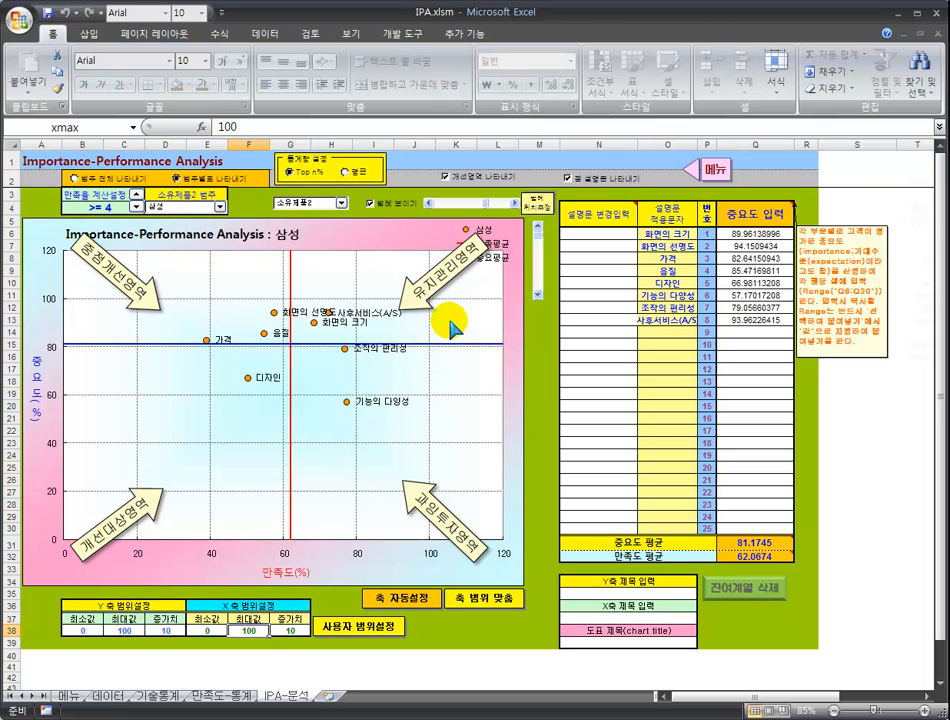
pyautogui.click(515, 178)
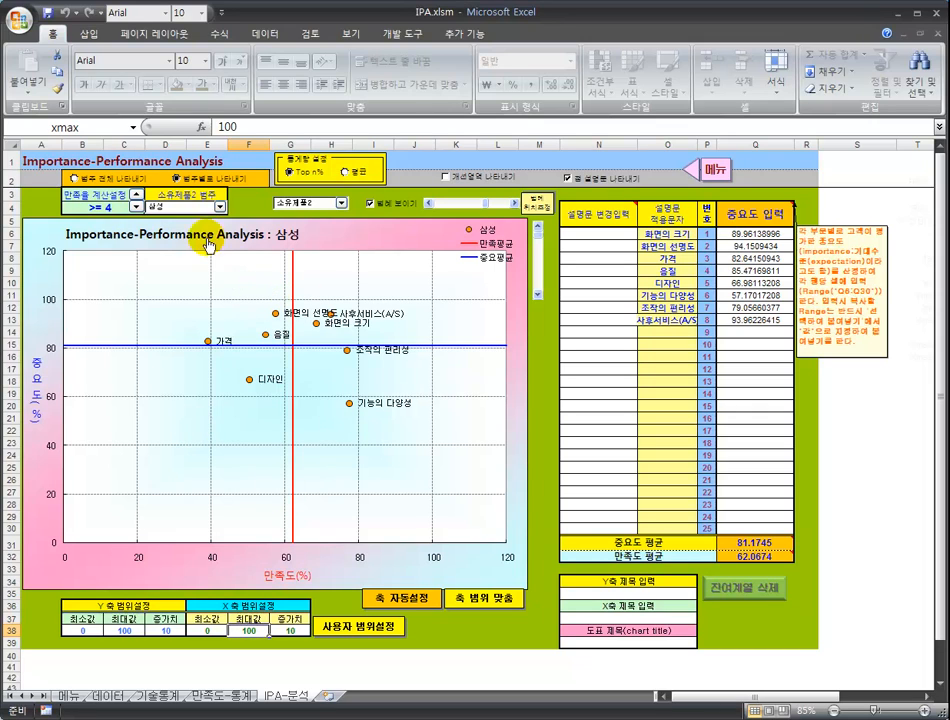
# Preview the chart in CSM Analyzer 7's 도표복사하기 dialog, close it, and hide and re-show the point labels.
pyautogui.click(464, 40)
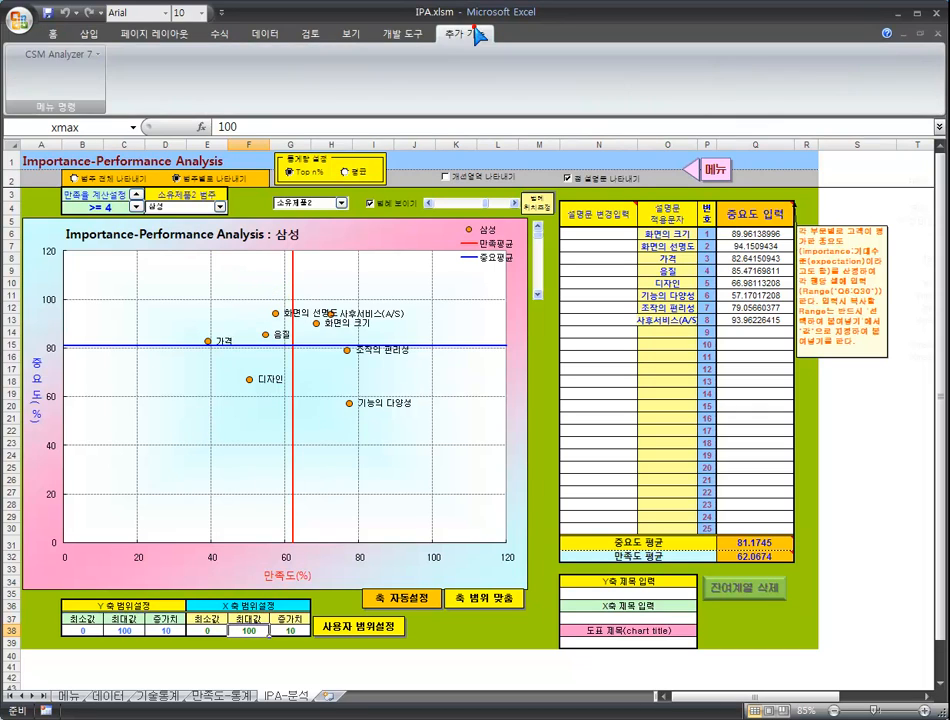
pyautogui.click(63, 54)
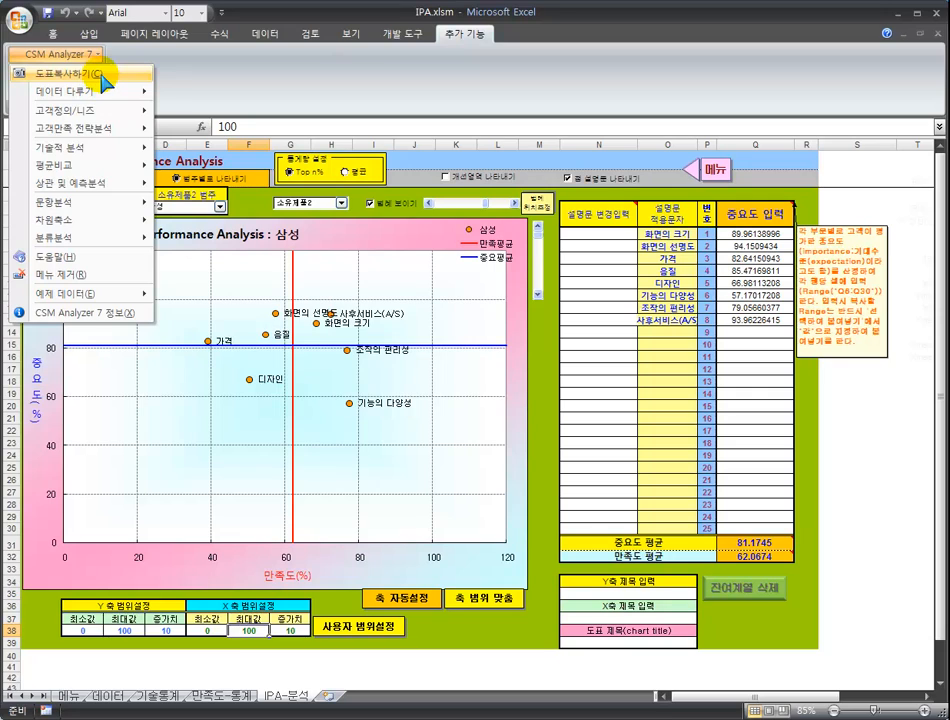
pyautogui.click(70, 73)
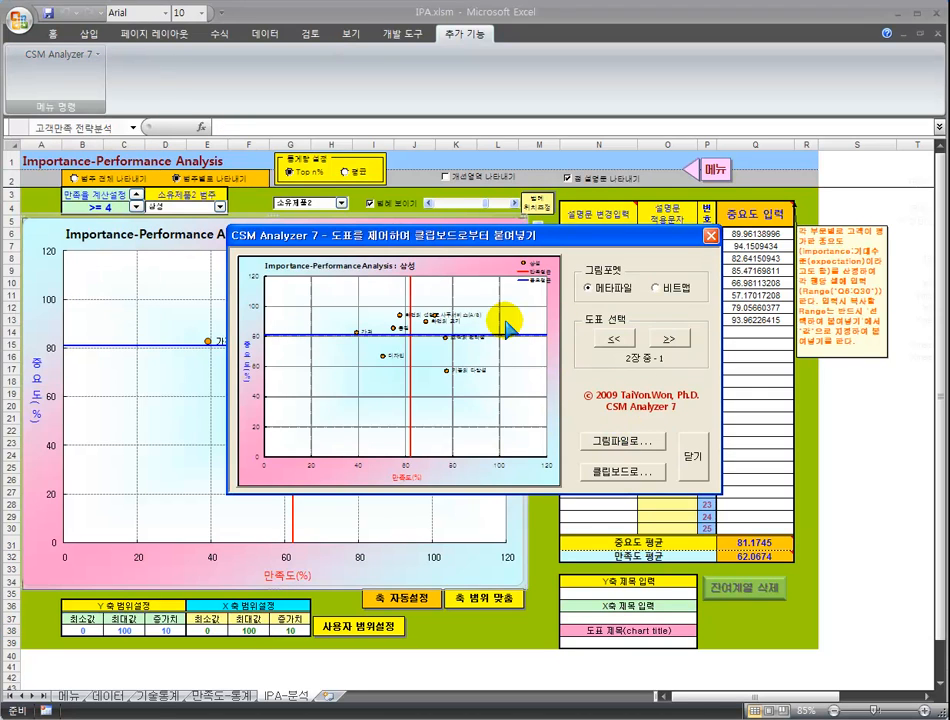
pyautogui.click(692, 458)
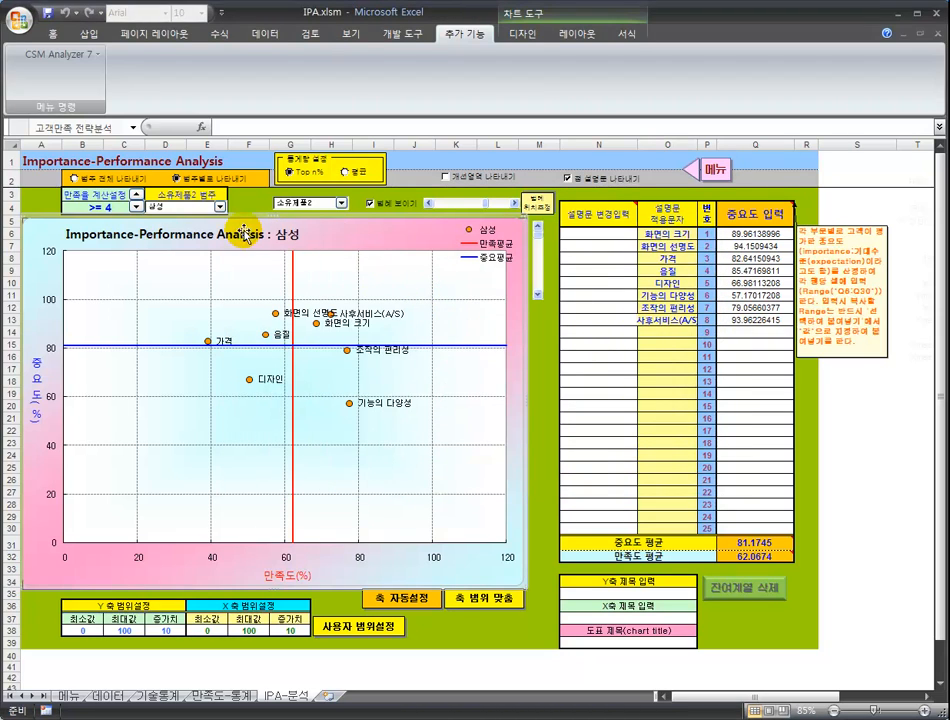
pyautogui.click(631, 183)
pyautogui.click(632, 185)
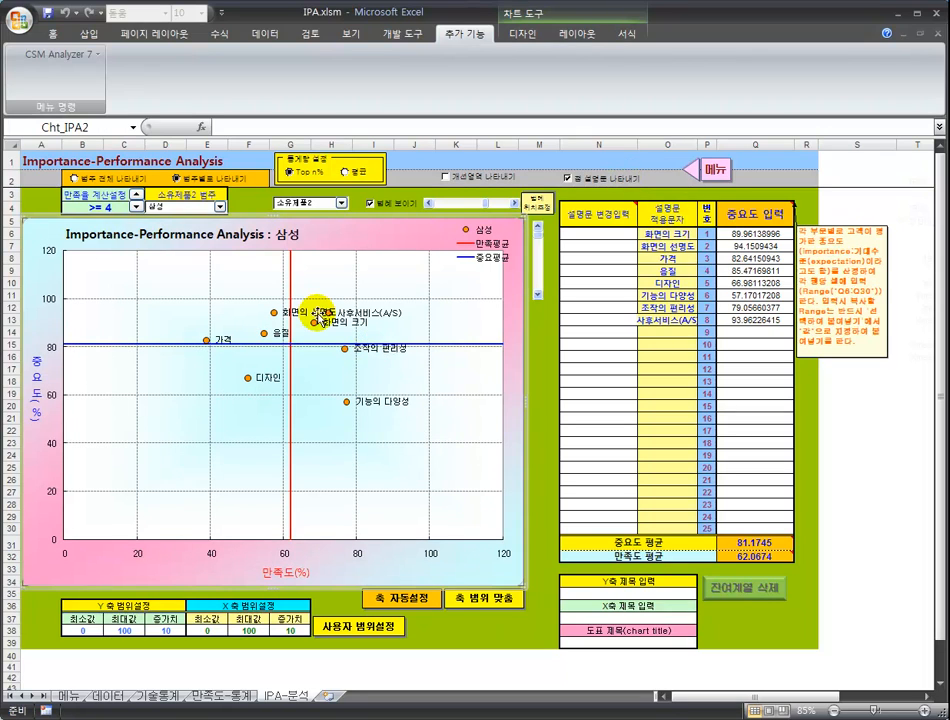
# Enter 크기 as the replacement label for the 화면의 크기 attribute.
pyautogui.click(611, 236)
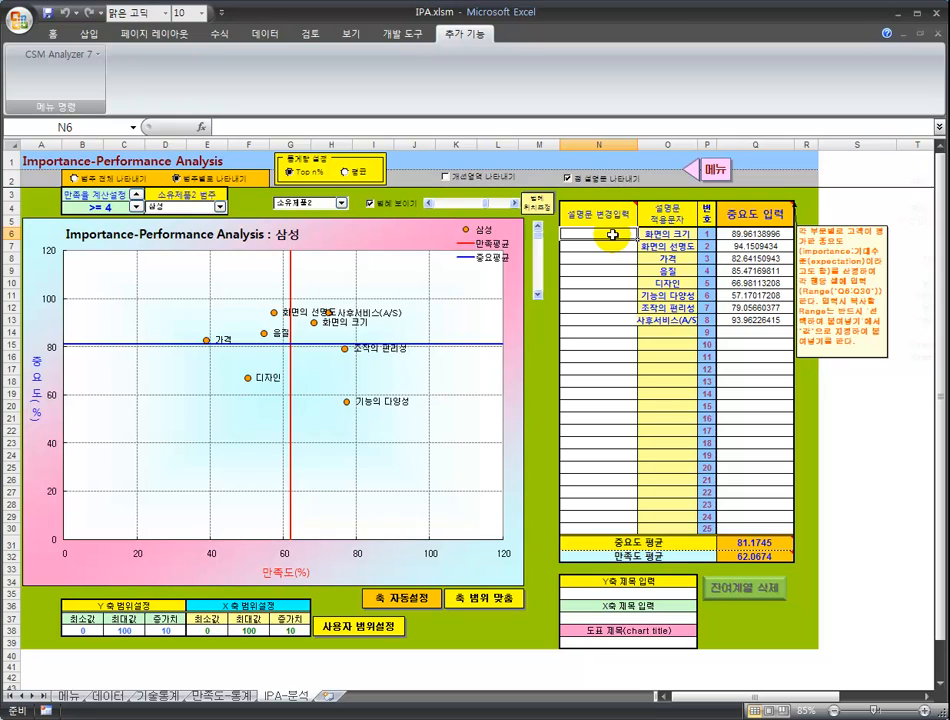
pyautogui.write('z')
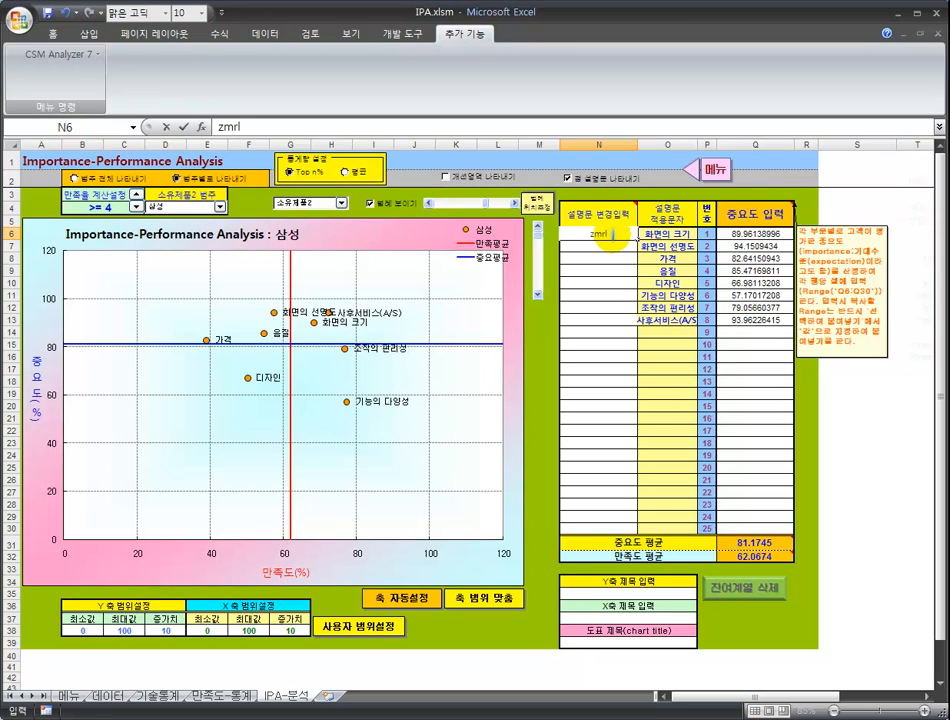
pyautogui.write('mrl')
pyautogui.press('Return')
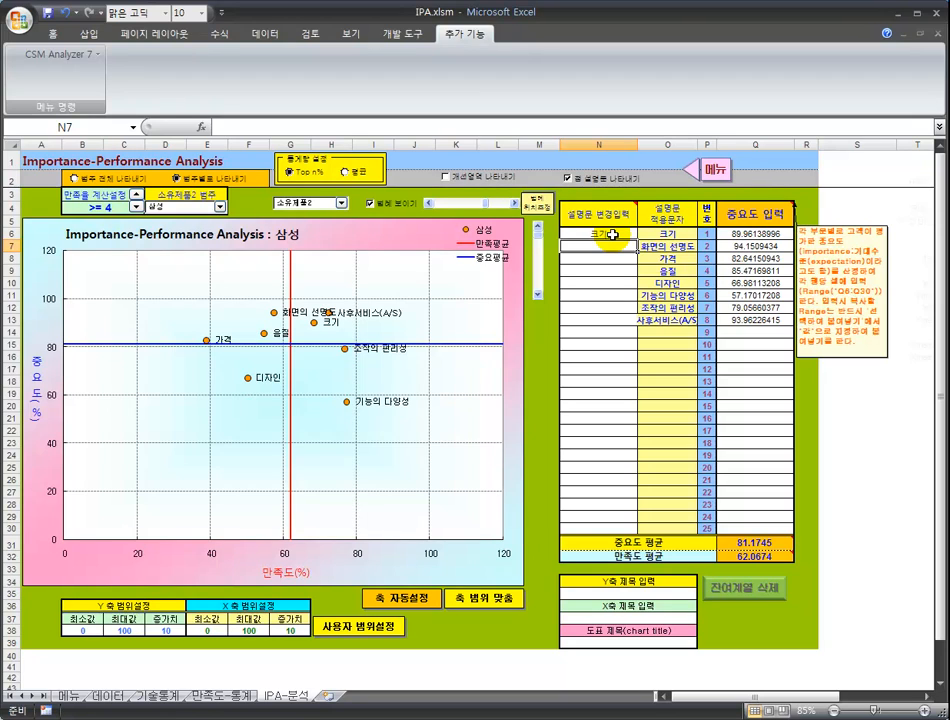
# Enter AS as the replacement label for the 사후서비스(A/S) attribute.
pyautogui.press('Down')
pyautogui.press('Down')
pyautogui.press('Down')
pyautogui.press('Down')
pyautogui.press('Down')
pyautogui.press('Down')
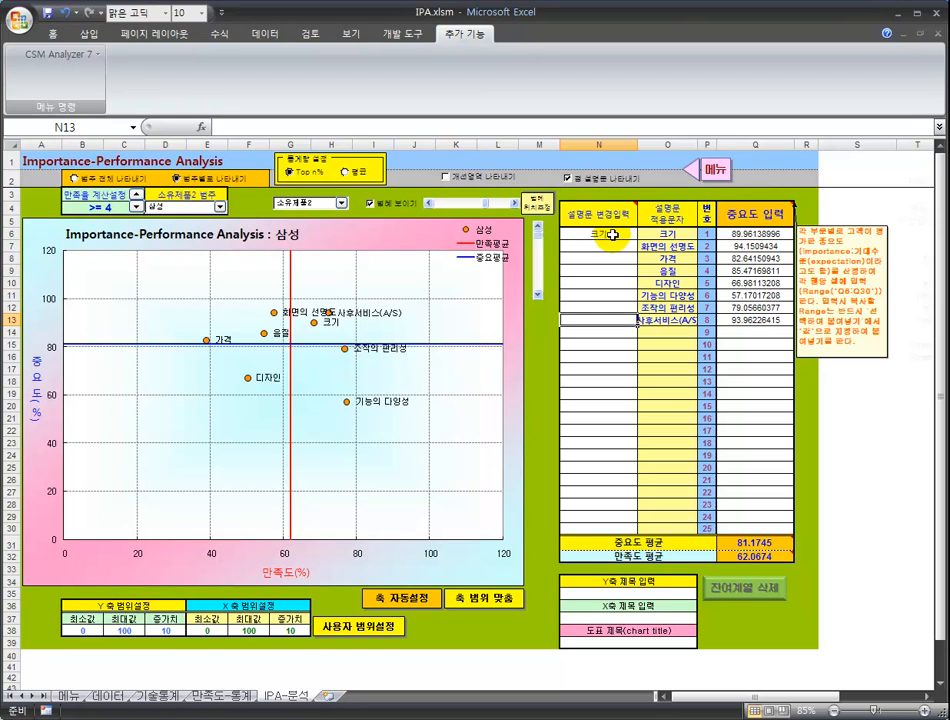
pyautogui.write('as')
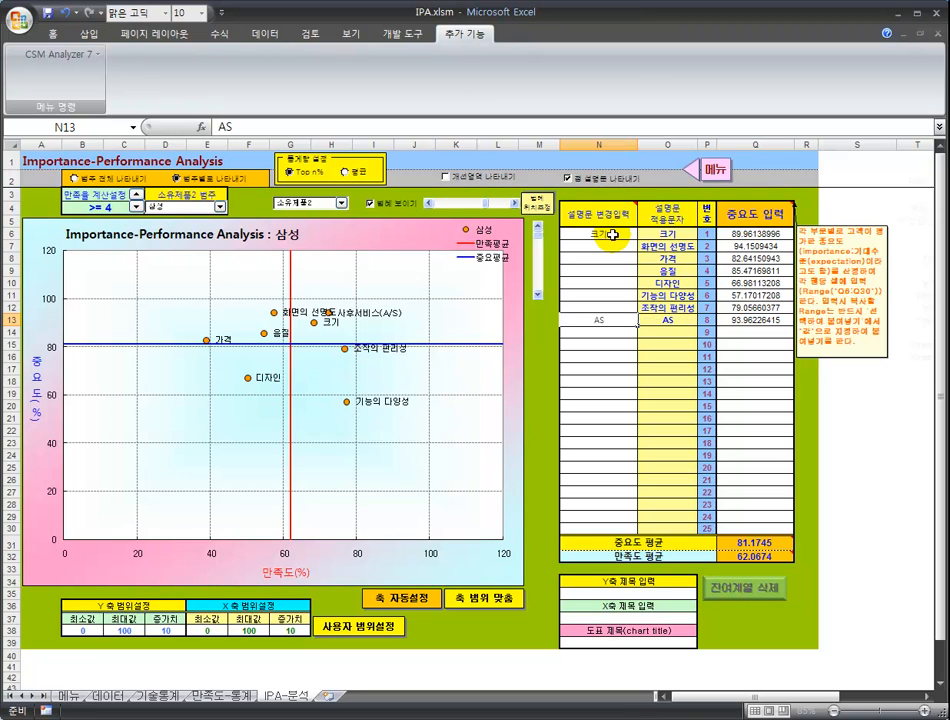
pyautogui.press('Return')
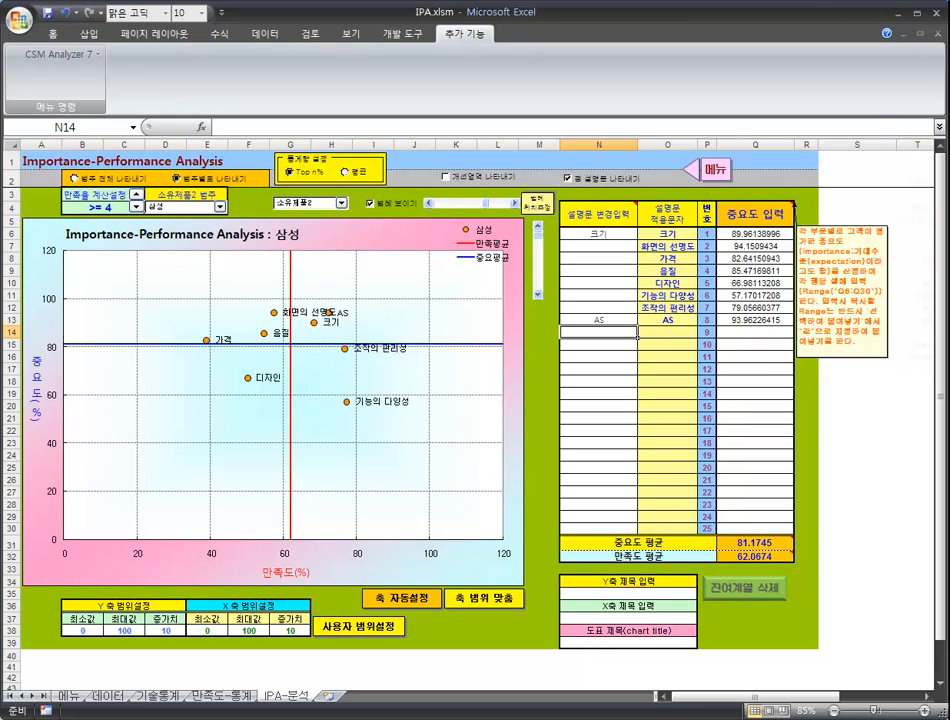
# Enter 여기 as the replacement label for the 조작의 편리성 attribute and extend it to <==여기.
pyautogui.click(609, 321)
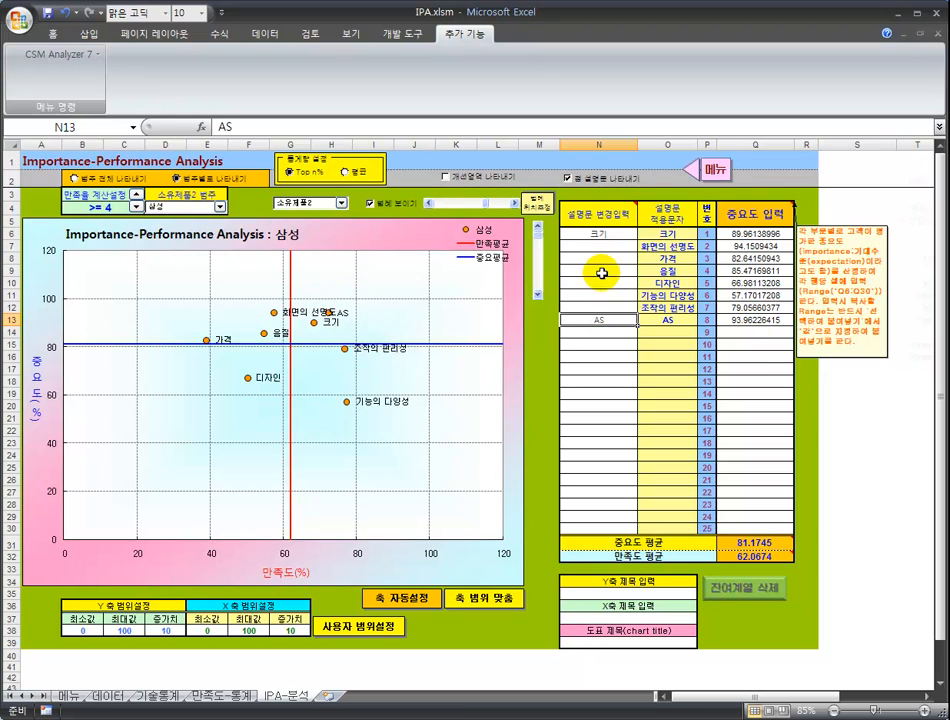
pyautogui.click(598, 307)
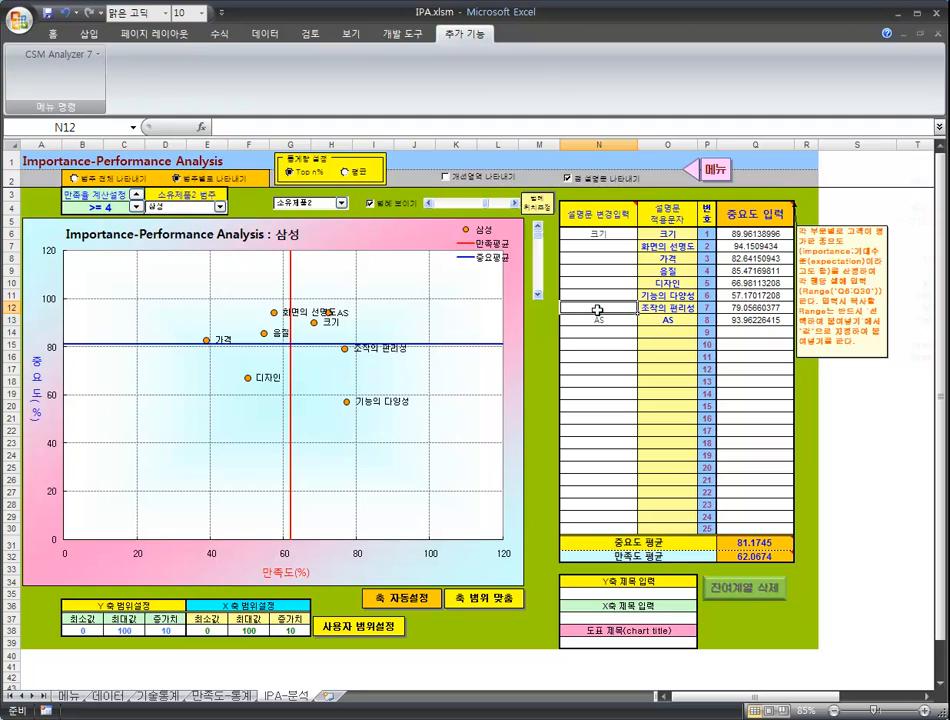
pyautogui.click(598, 293)
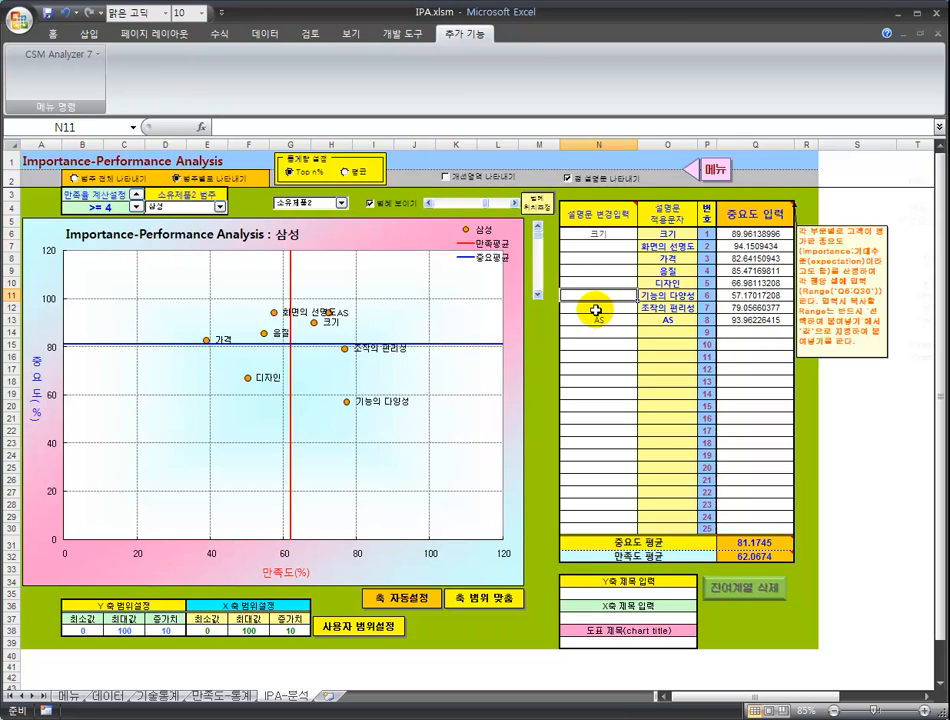
pyautogui.click(596, 308)
pyautogui.write('du')
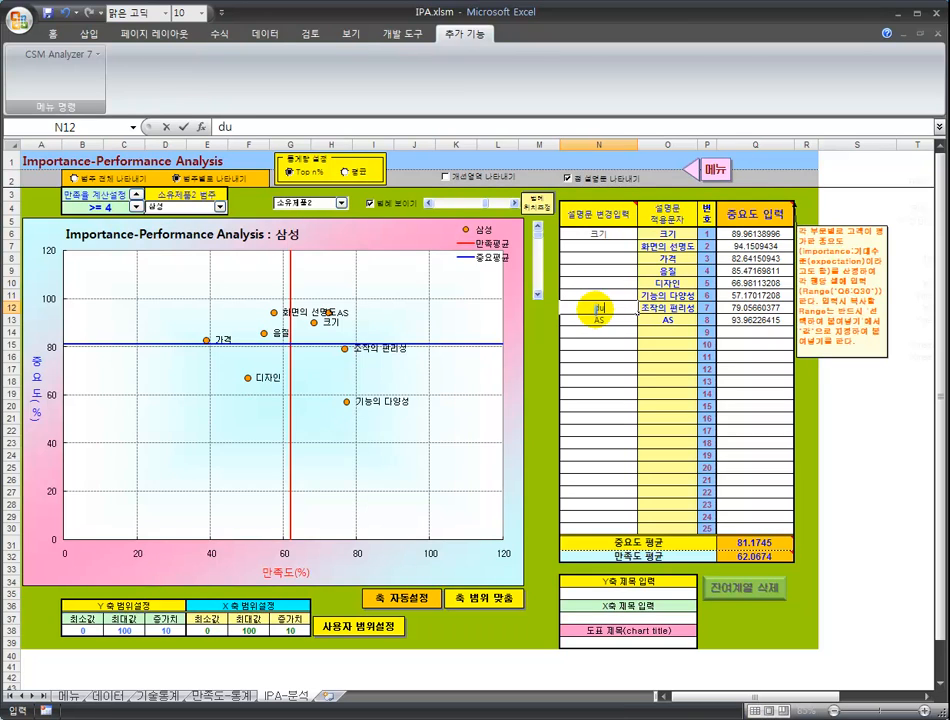
pyautogui.write('rl')
pyautogui.press('Return')
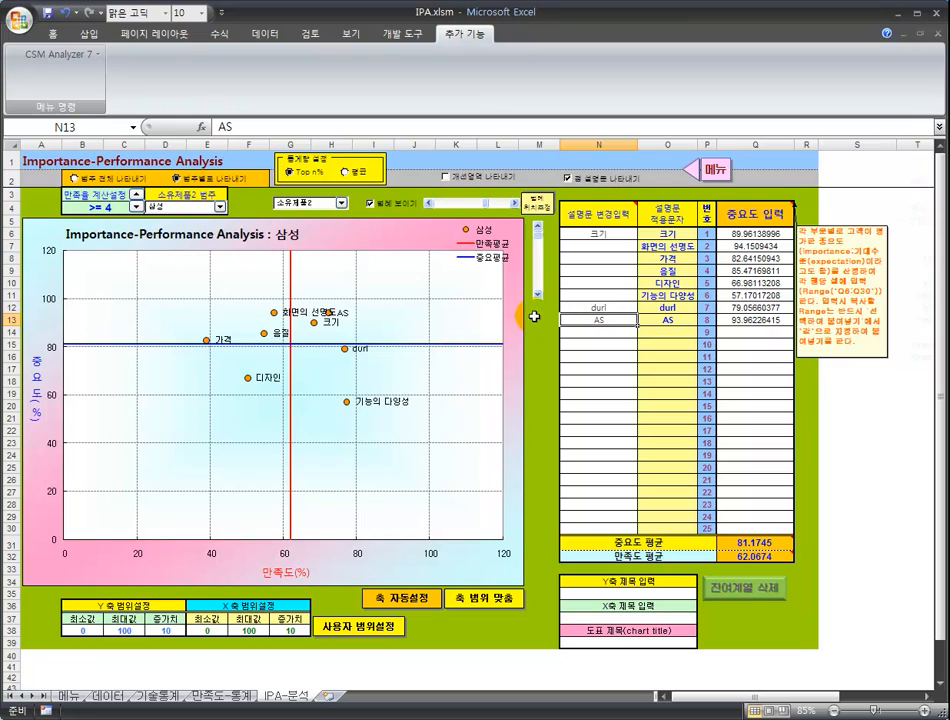
pyautogui.click(570, 307)
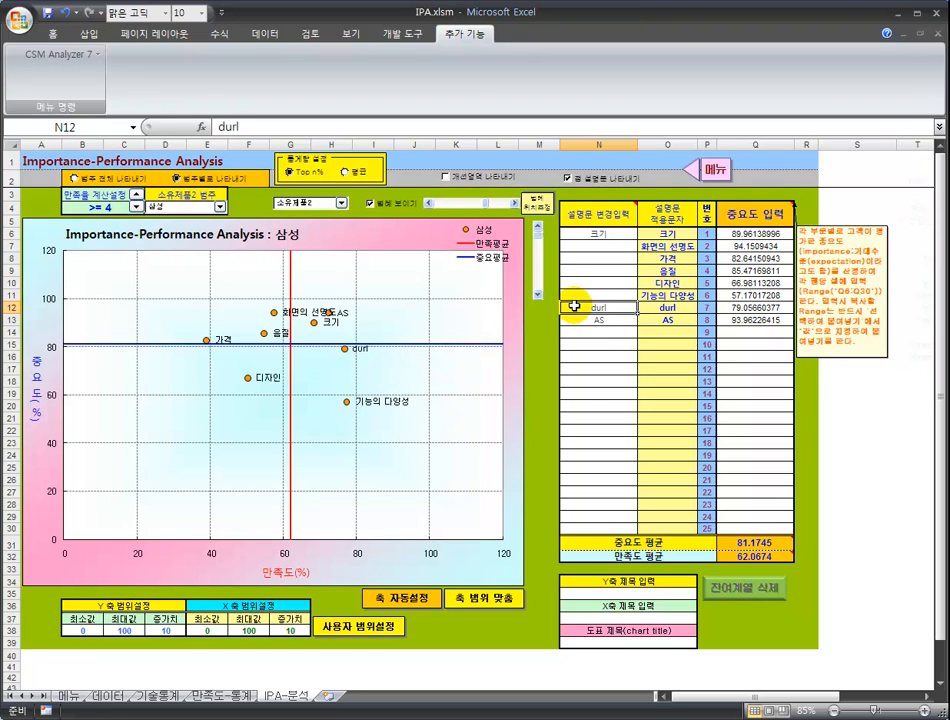
pyautogui.write('ㅇ')
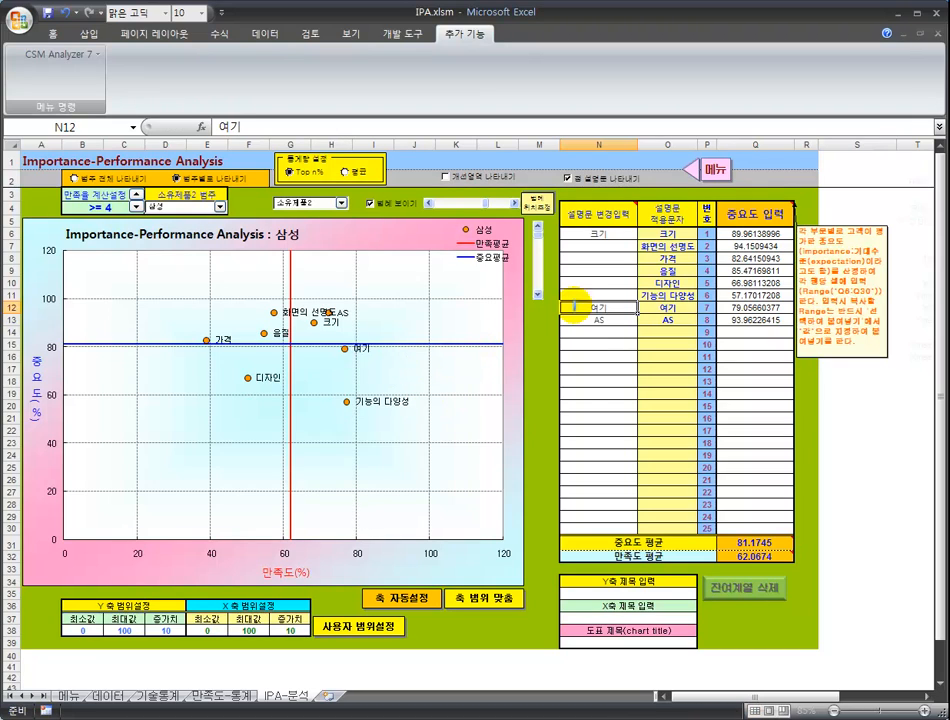
pyautogui.press('Return')
pyautogui.doubleClick(588, 310)
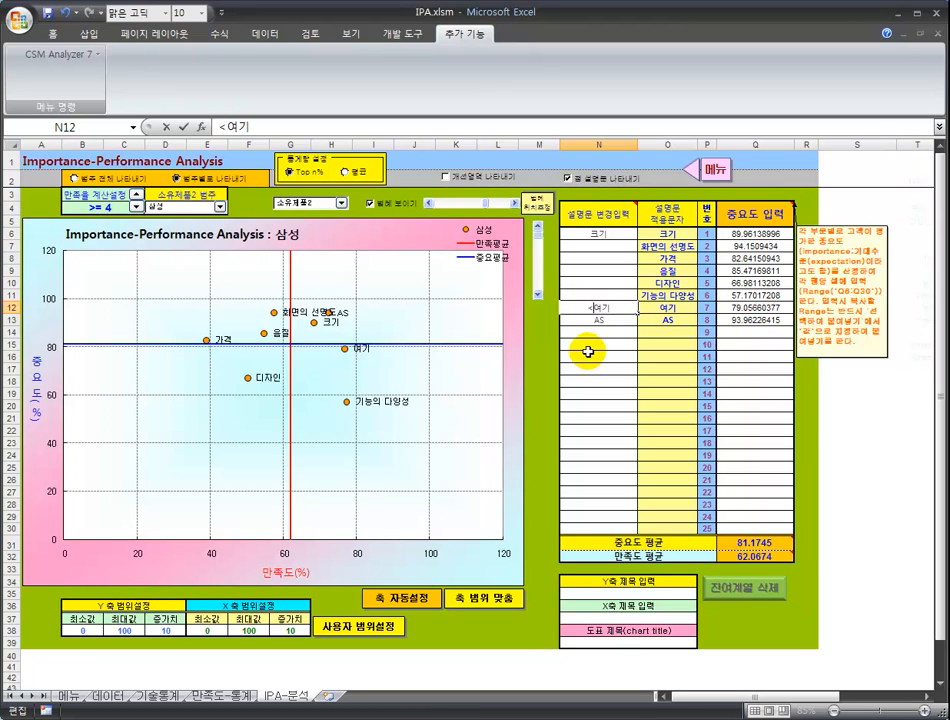
pyautogui.press('Return')
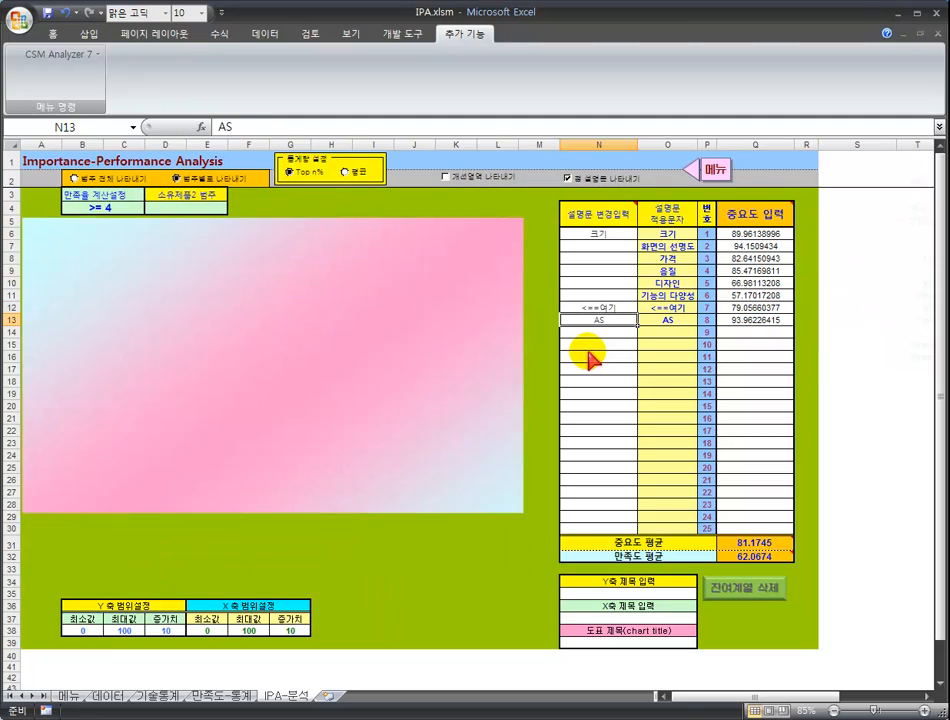
# Clear all replacement labels for attributes 1 to 8 to restore the original point names.
pyautogui.click(600, 308)
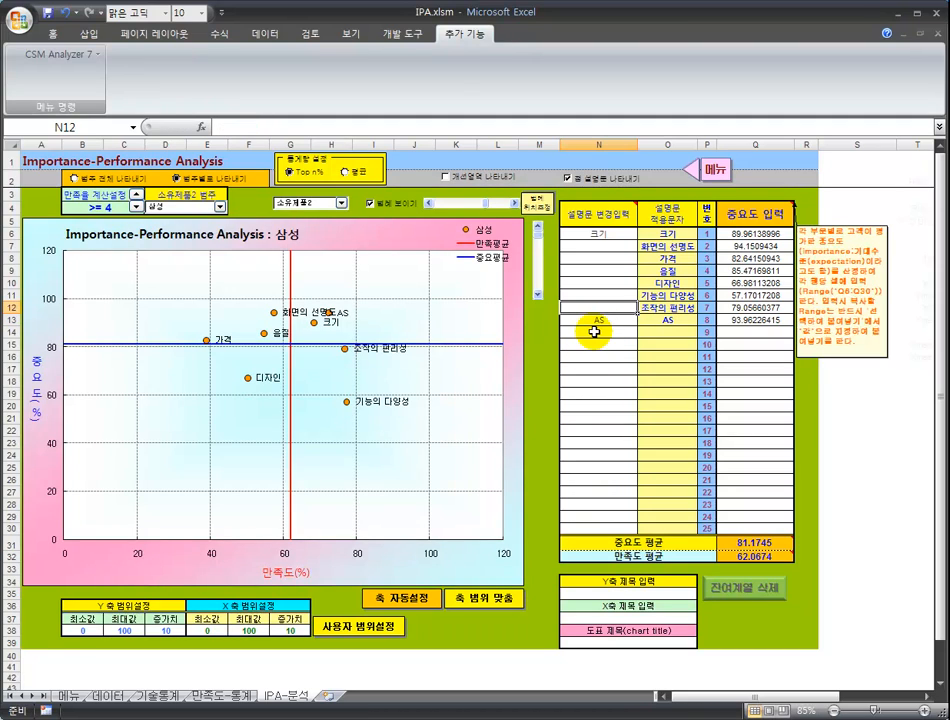
pyautogui.moveTo(598, 234); pyautogui.dragTo(604, 316)
pyautogui.press('Delete')
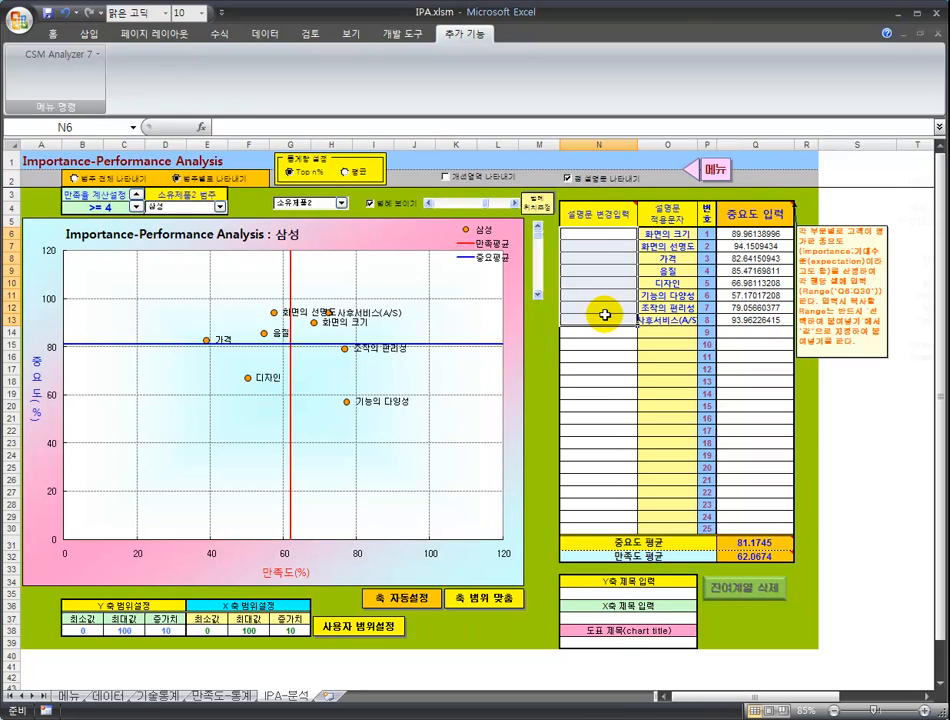
# Enter ㅀㄹ as a trial Y-axis title, clear it, and select the chart title input cell.
pyautogui.click(623, 592)
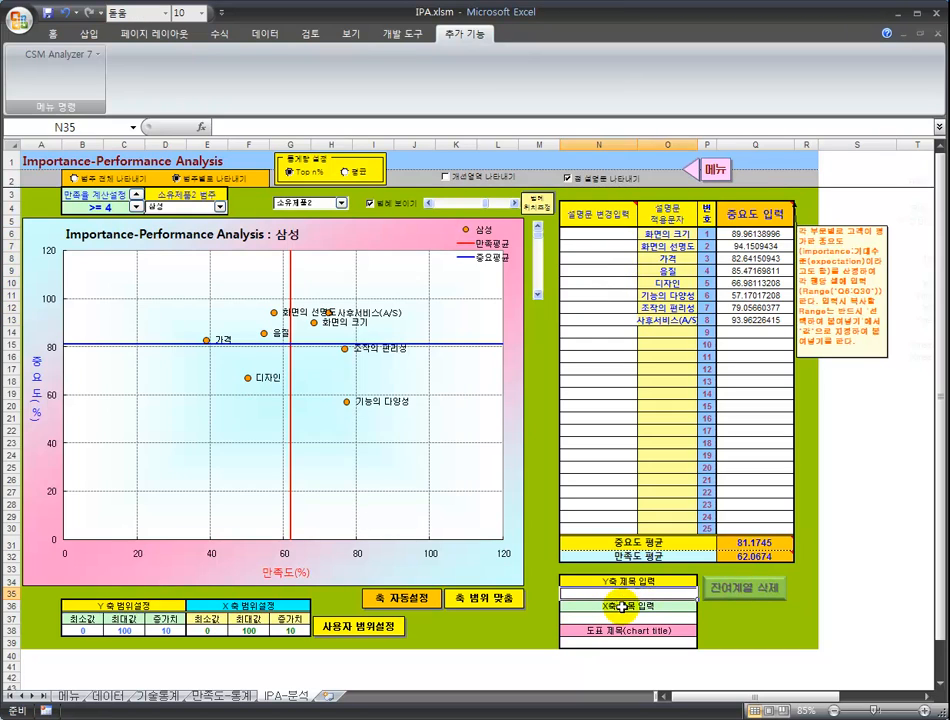
pyautogui.click(621, 617)
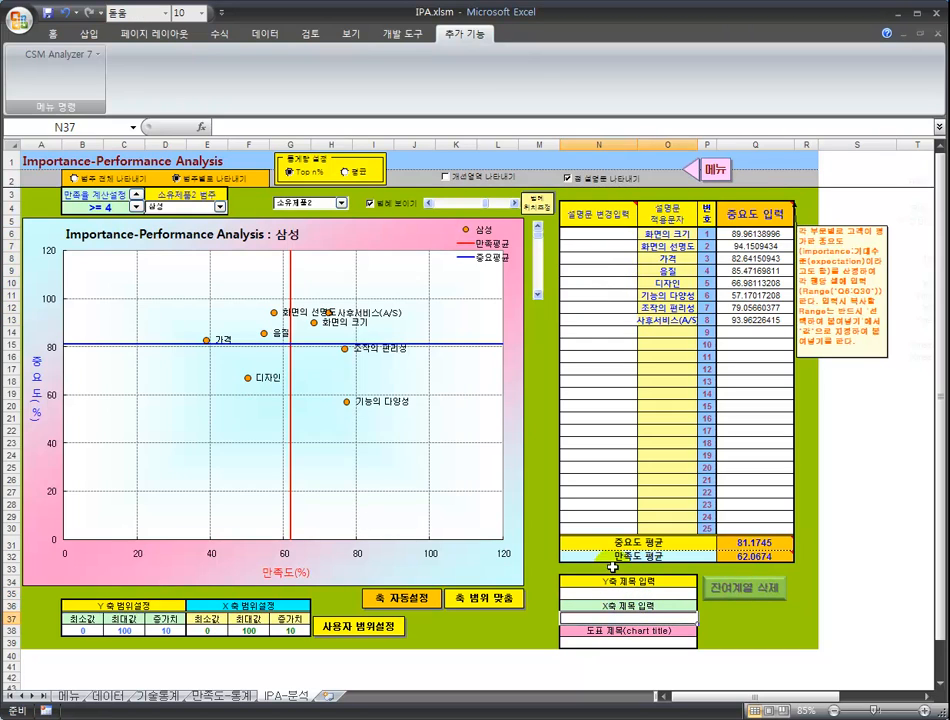
pyautogui.click(603, 593)
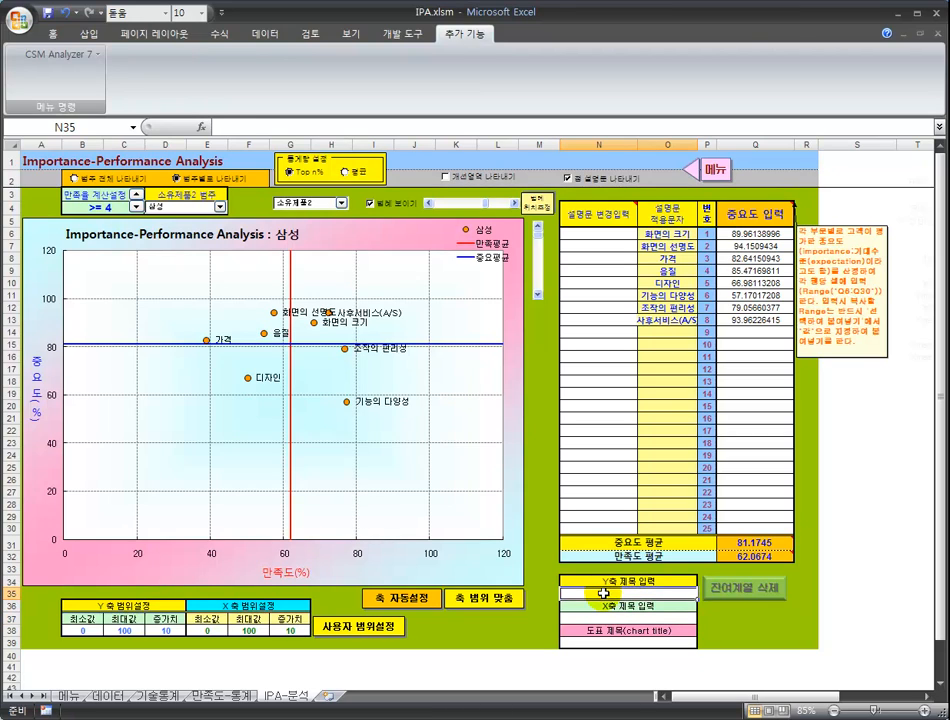
pyautogui.write('ㅎㄹ')
pyautogui.press('Return')
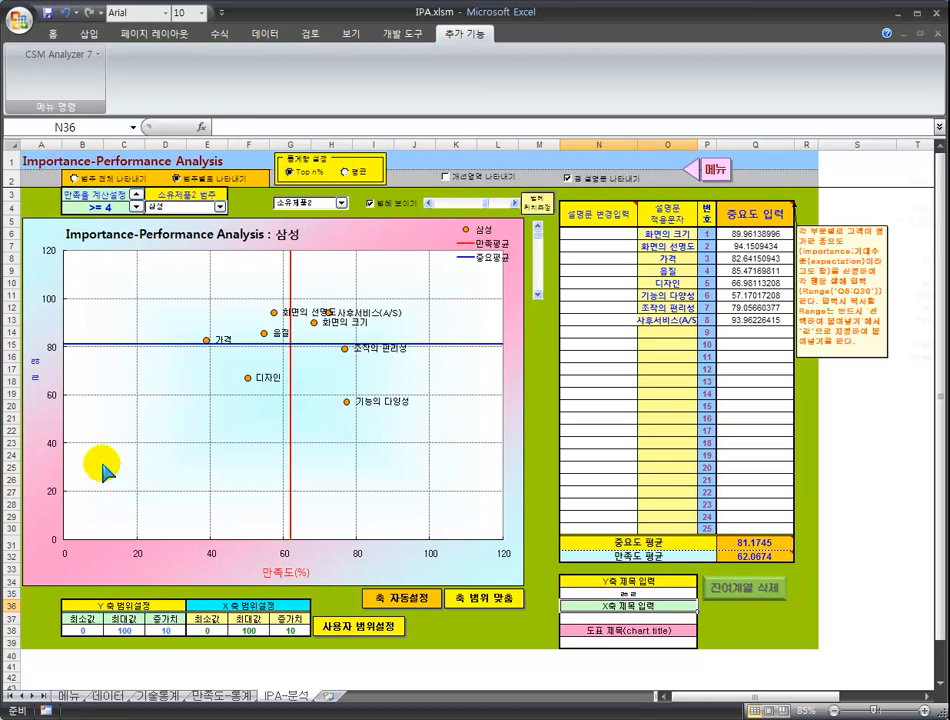
pyautogui.click(637, 594)
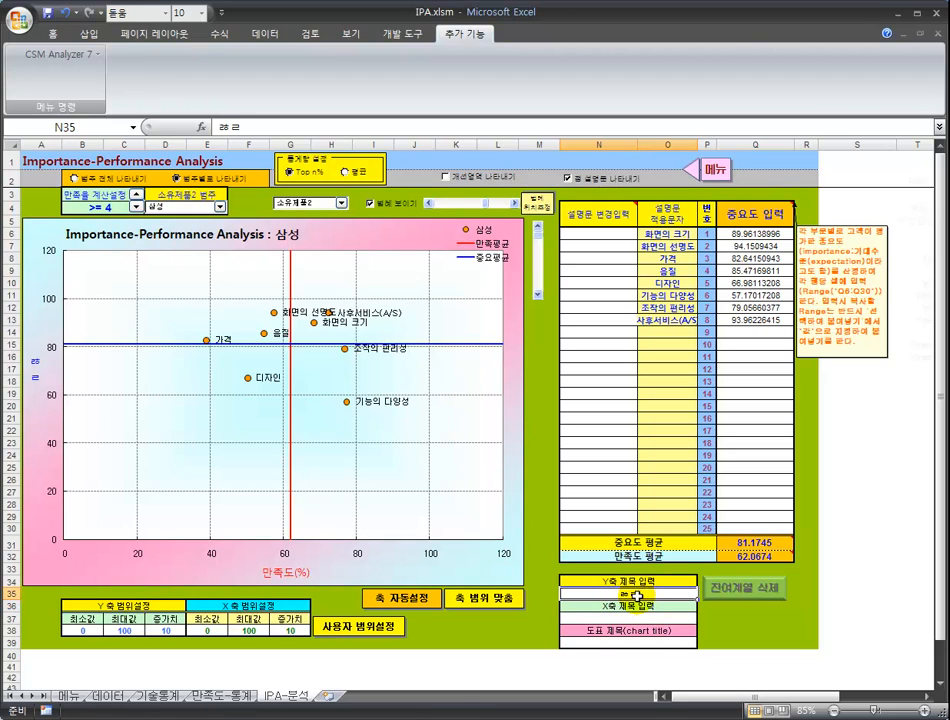
pyautogui.press('Delete')
pyautogui.click(634, 619)
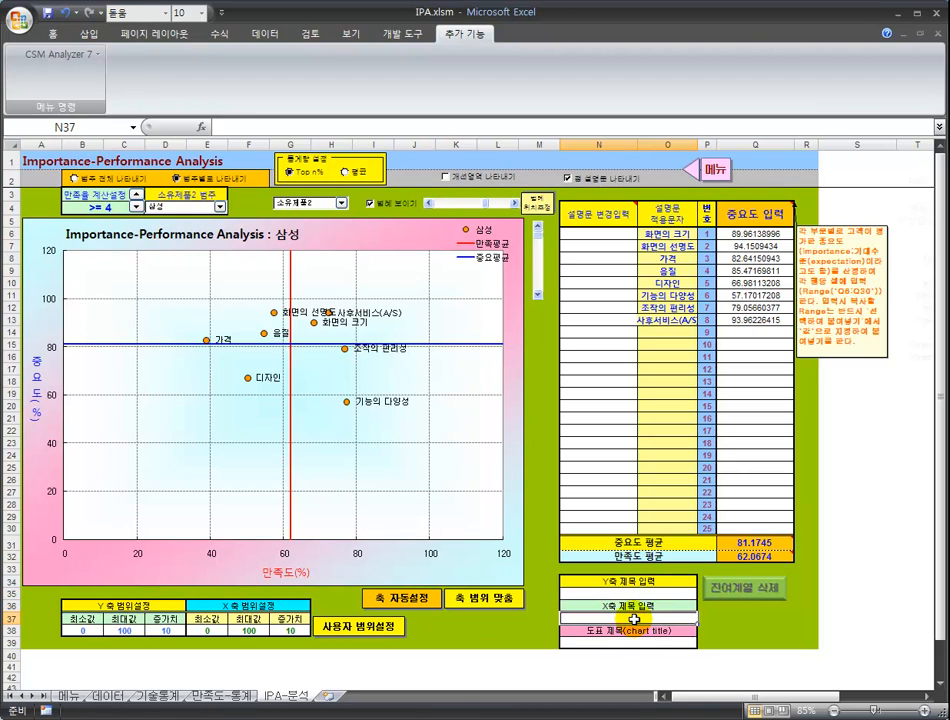
pyautogui.click(618, 646)
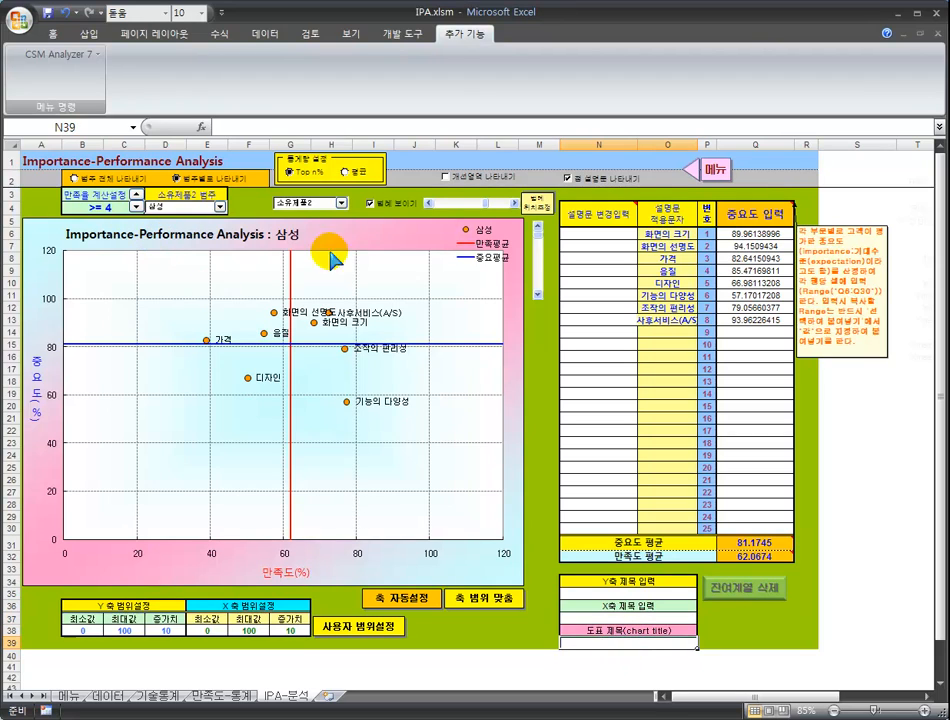
# Enter ㅣㅓㅓ; as a trial chart title and clear it again.
pyautogui.write('ㅣㅓㅓ;')
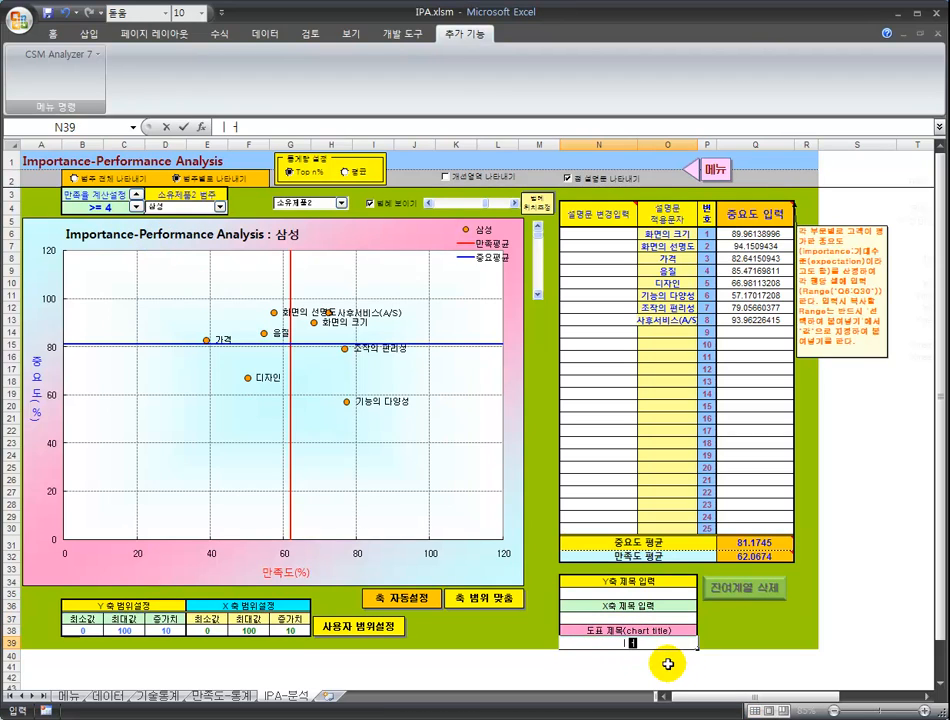
pyautogui.click(674, 617)
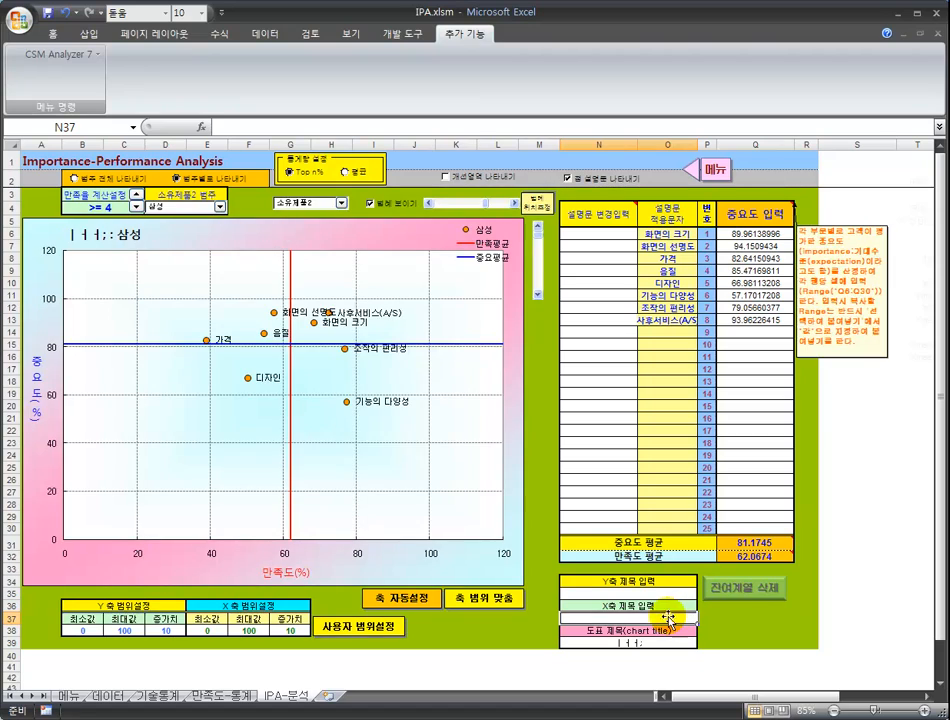
pyautogui.click(664, 645)
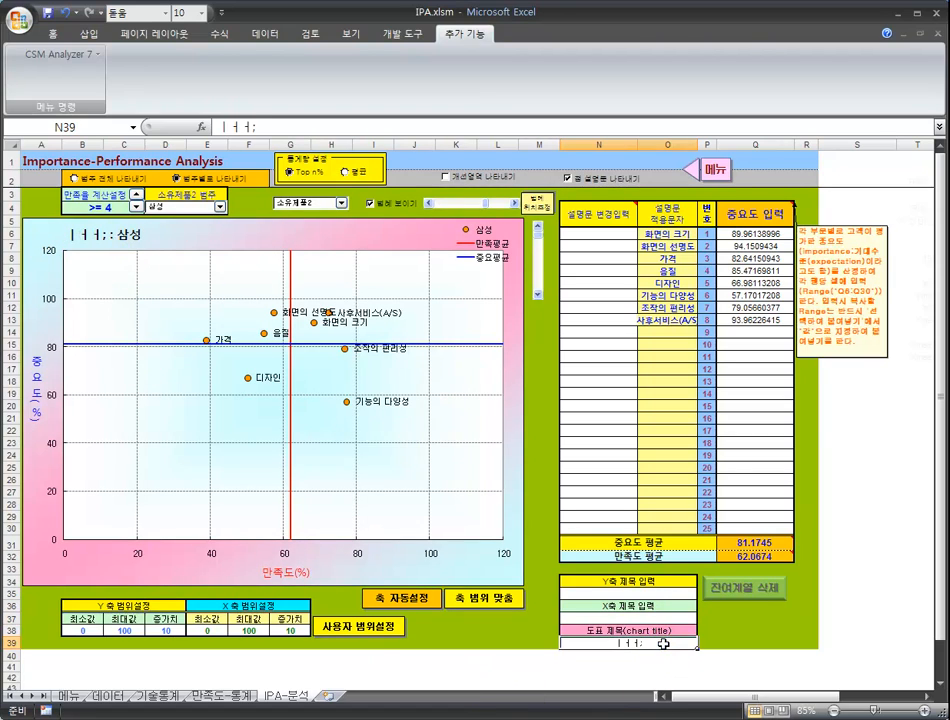
pyautogui.press('Delete')
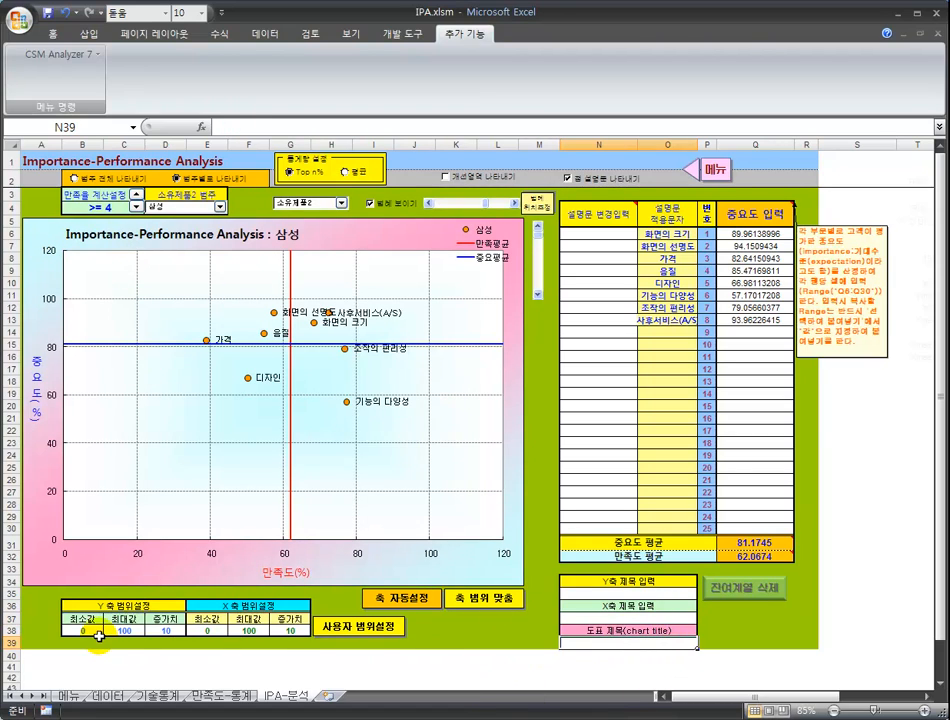
# Clear the minimum, maximum and increment values from both the Y-axis and X-axis range settings.
pyautogui.moveTo(82, 631); pyautogui.dragTo(288, 631)
pyautogui.press('Delete')
pyautogui.click(430, 631)
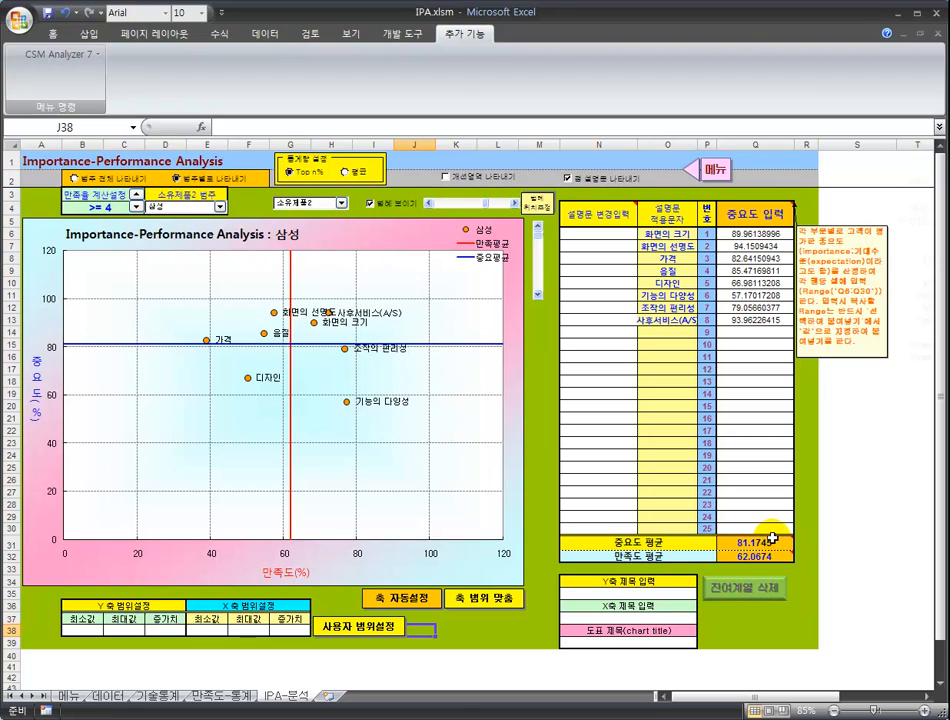
pyautogui.moveTo(762, 541)
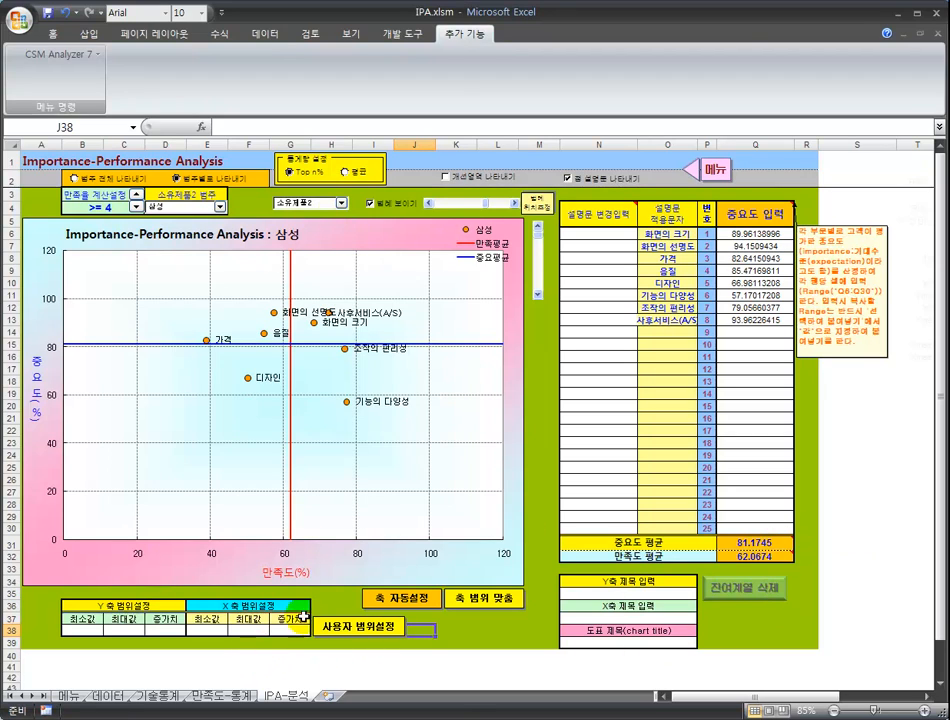